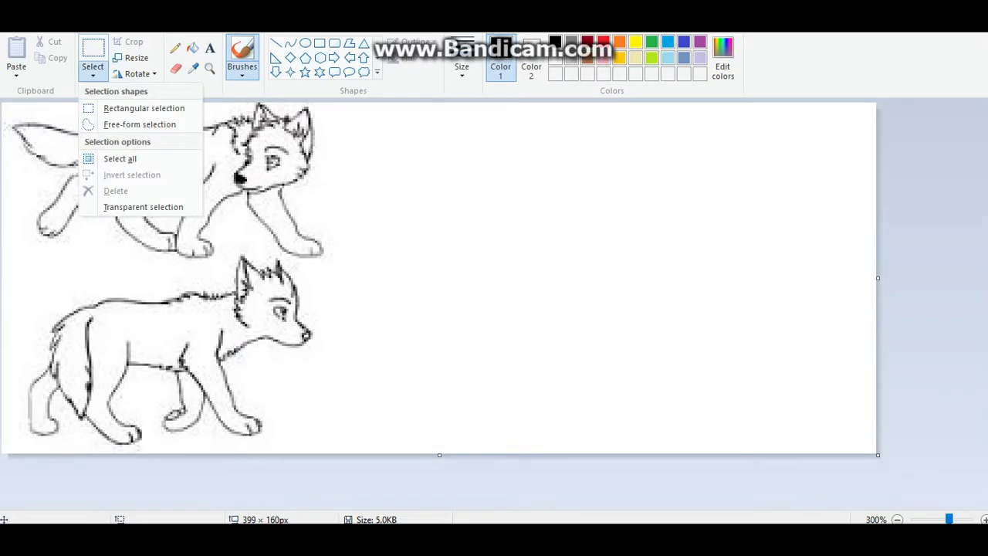
- Select the upper wolf with a free-form selection and move it to the blank area beside the lower wolf
{"action": "left_click", "coordinate": [139, 124]}
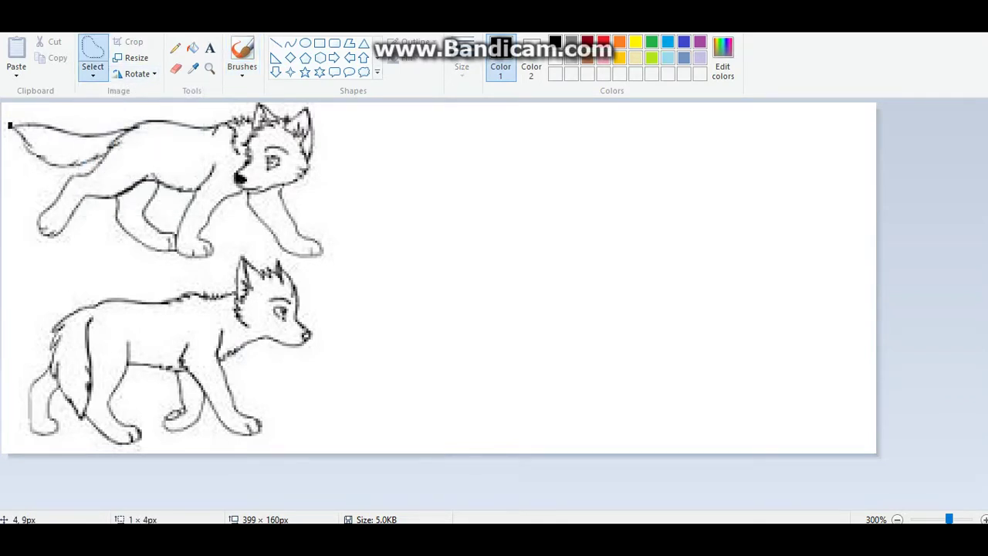
{"action": "mouse_move", "coordinate": [10, 150]}
{"action": "left_mouse_down"}
{"action": "mouse_move", "coordinate": [15, 242]}
{"action": "mouse_move", "coordinate": [61, 262]}
{"action": "mouse_move", "coordinate": [164, 270]}
{"action": "mouse_move", "coordinate": [233, 249]}
{"action": "left_mouse_up"}
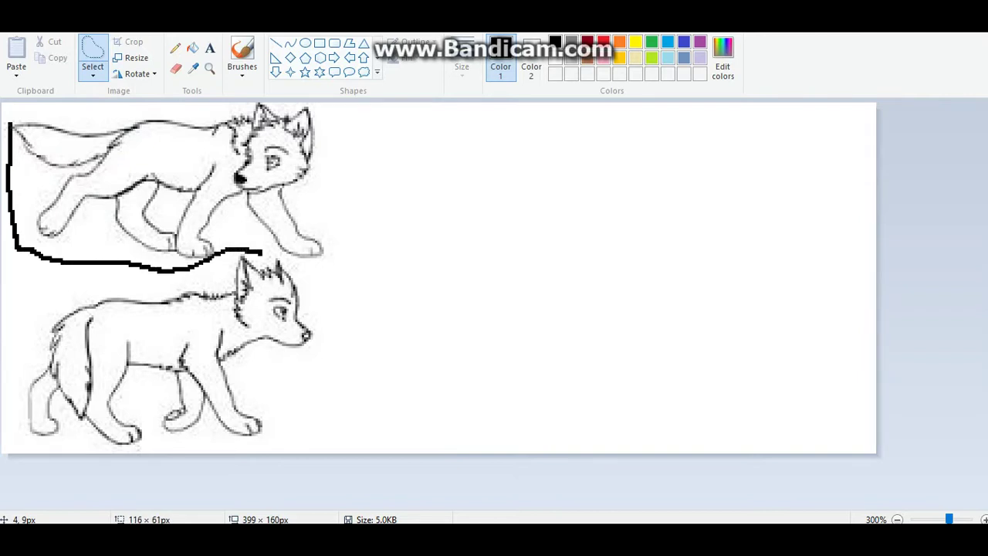
{"action": "mouse_move", "coordinate": [299, 261]}
{"action": "left_mouse_down"}
{"action": "mouse_move", "coordinate": [371, 226]}
{"action": "mouse_move", "coordinate": [368, 160]}
{"action": "mouse_move", "coordinate": [337, 114]}
{"action": "left_mouse_up"}
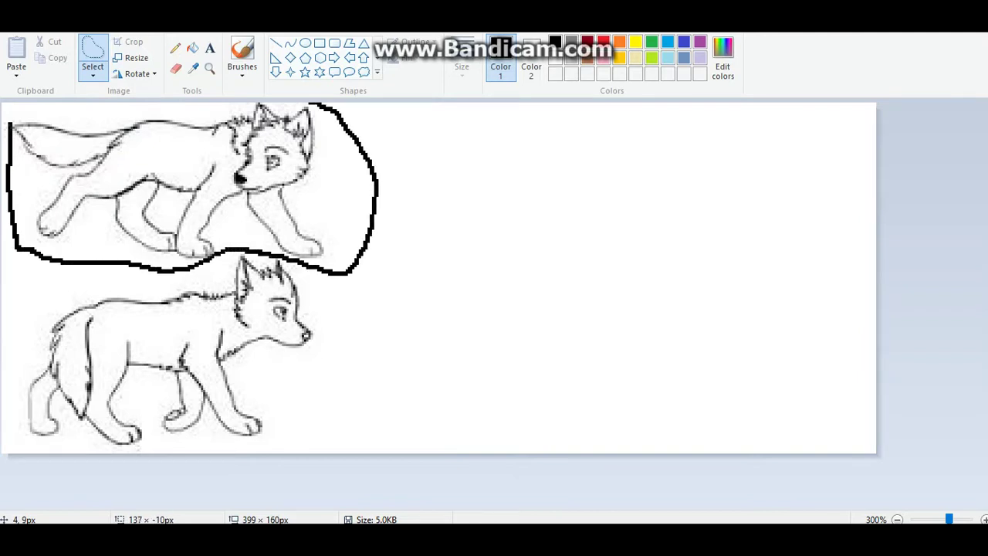
{"action": "left_click_drag", "start_coordinate": [244, 103], "coordinate": [177, 103]}
{"action": "left_click_drag", "start_coordinate": [77, 103], "coordinate": [9, 123]}
{"action": "left_click_drag", "start_coordinate": [120, 186], "coordinate": [437, 372]}
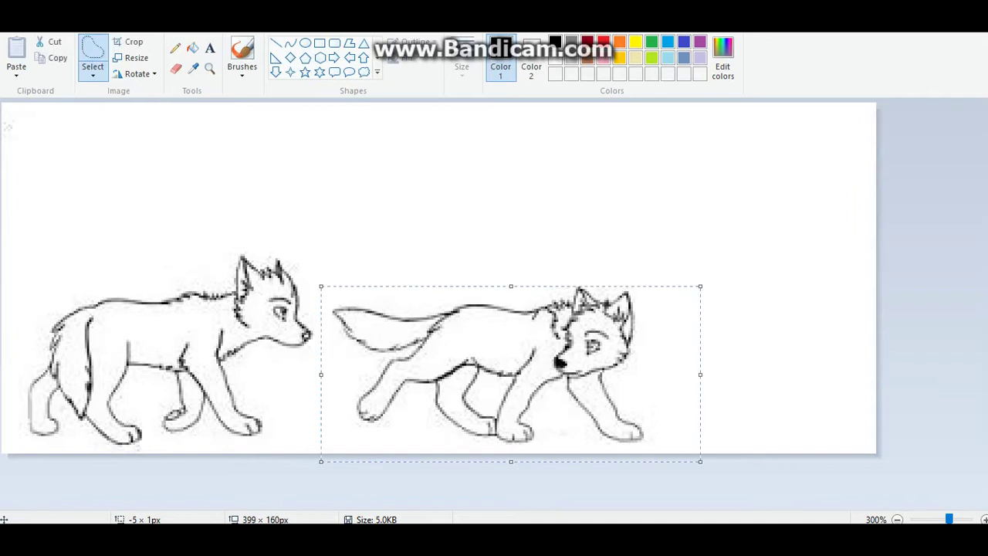
{"action": "left_click", "coordinate": [852, 274]}
{"action": "left_click_drag", "start_coordinate": [857, 275], "coordinate": [840, 276]}
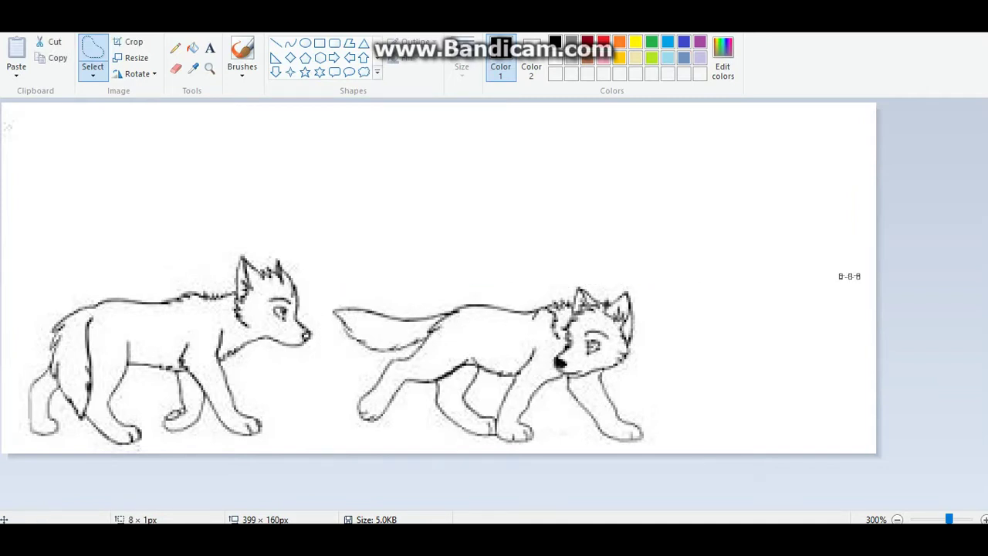
- Zoom the canvas to 800% and clear the marks inside the moved wolf's eye with the brush
{"action": "left_click", "coordinate": [241, 55]}
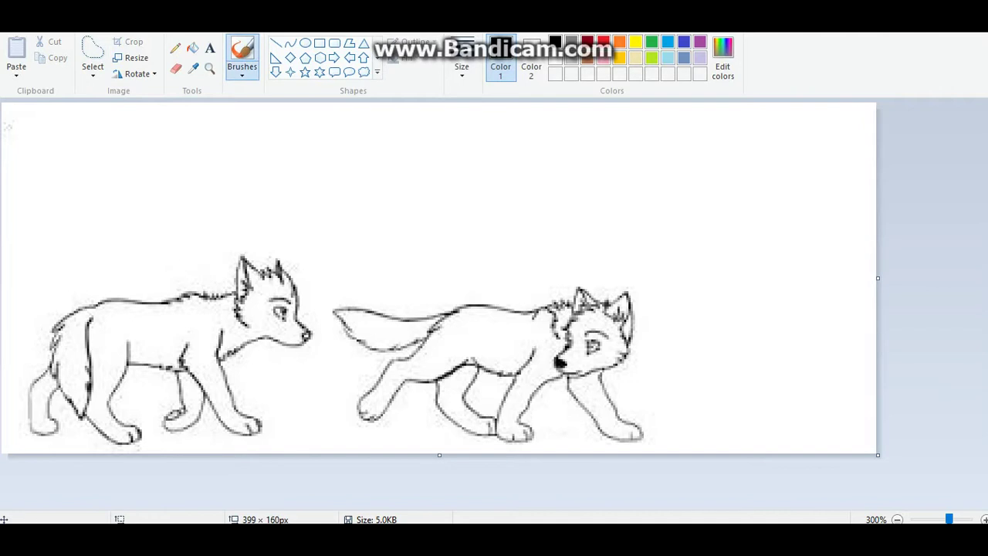
{"action": "left_click_drag", "start_coordinate": [948, 518], "coordinate": [969, 518]}
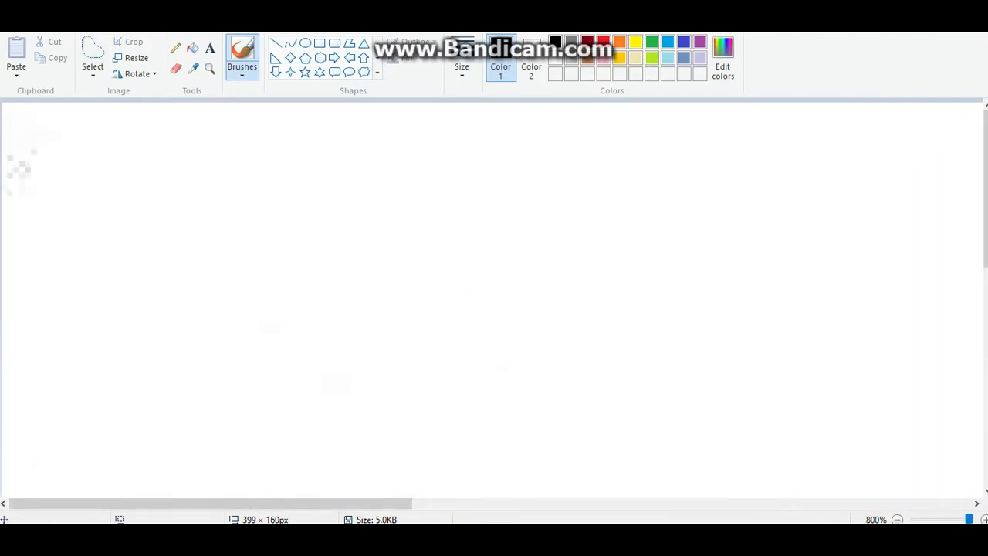
{"action": "left_click_drag", "start_coordinate": [363, 503], "coordinate": [895, 503]}
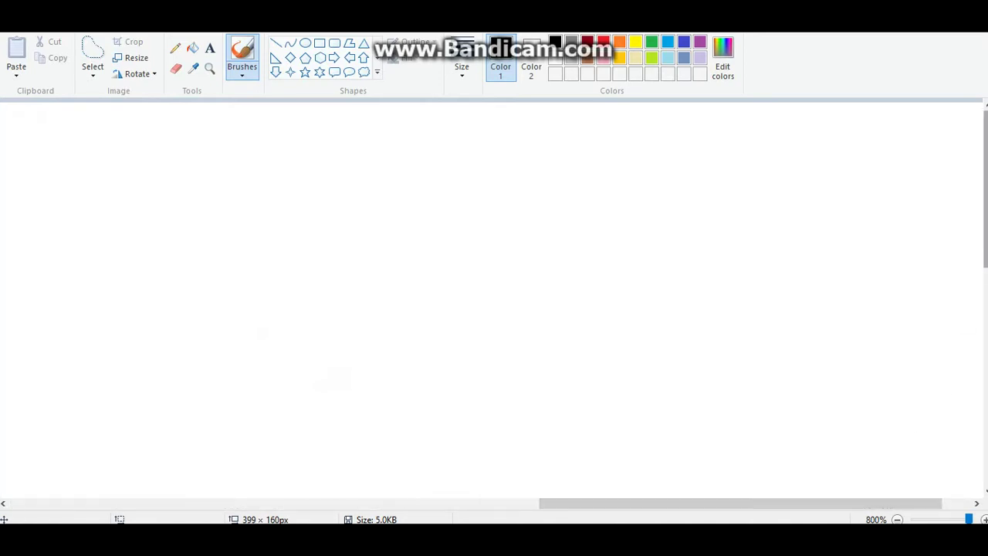
{"action": "scroll", "coordinate": [960, 425], "scroll_direction": "down", "scroll_amount": 5}
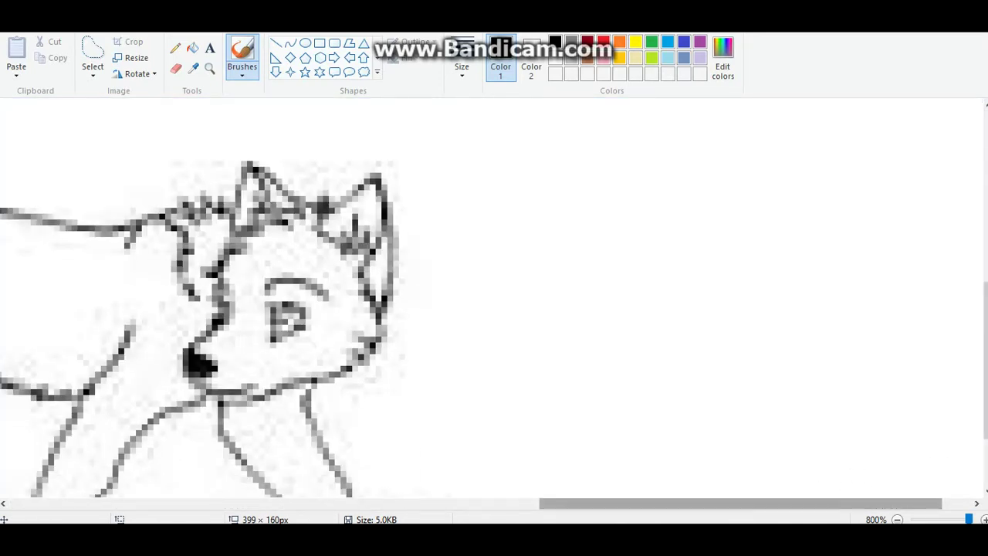
{"action": "scroll", "coordinate": [472, 335], "scroll_direction": "left", "scroll_amount": 5}
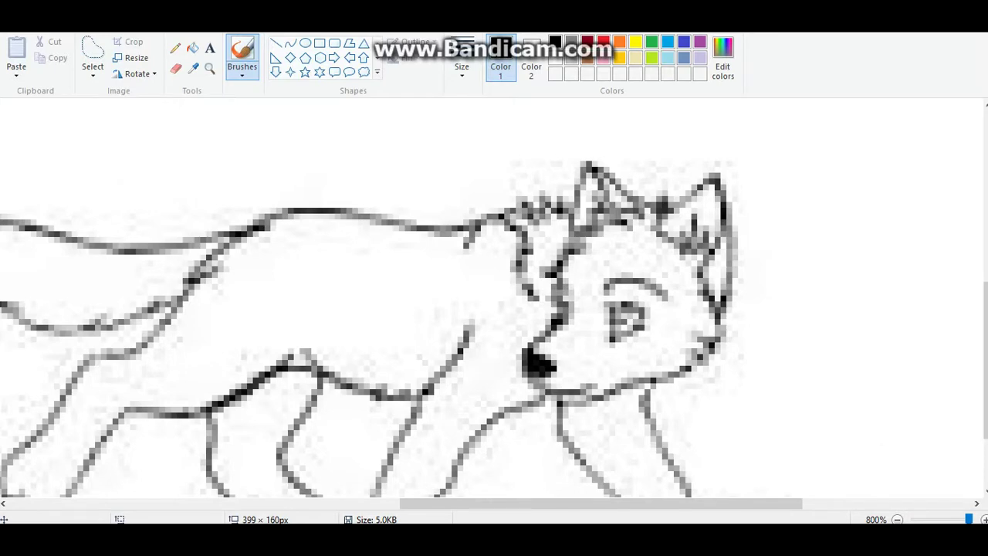
{"action": "left_click_drag", "start_coordinate": [600, 503], "coordinate": [552, 503]}
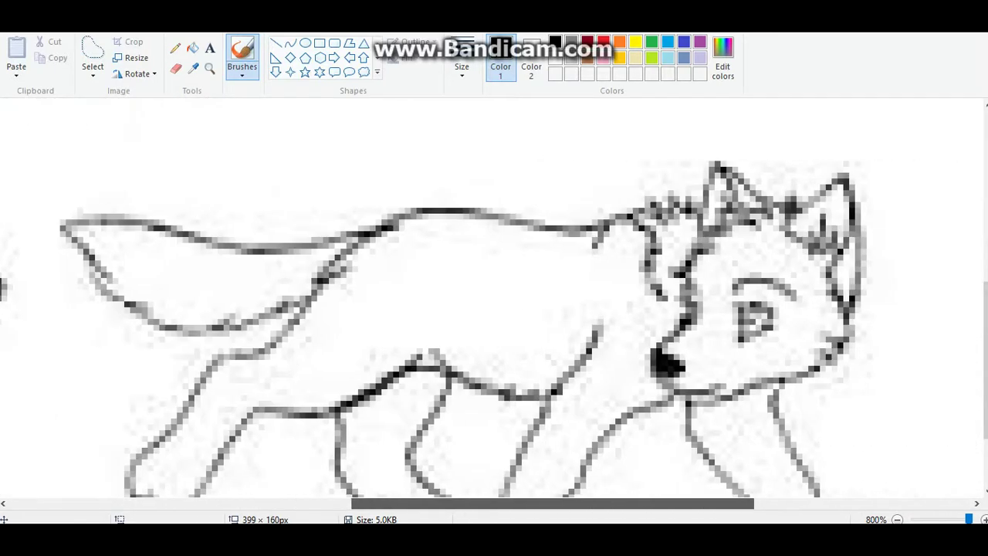
{"action": "scroll", "coordinate": [492, 303], "scroll_direction": "right", "scroll_amount": 1}
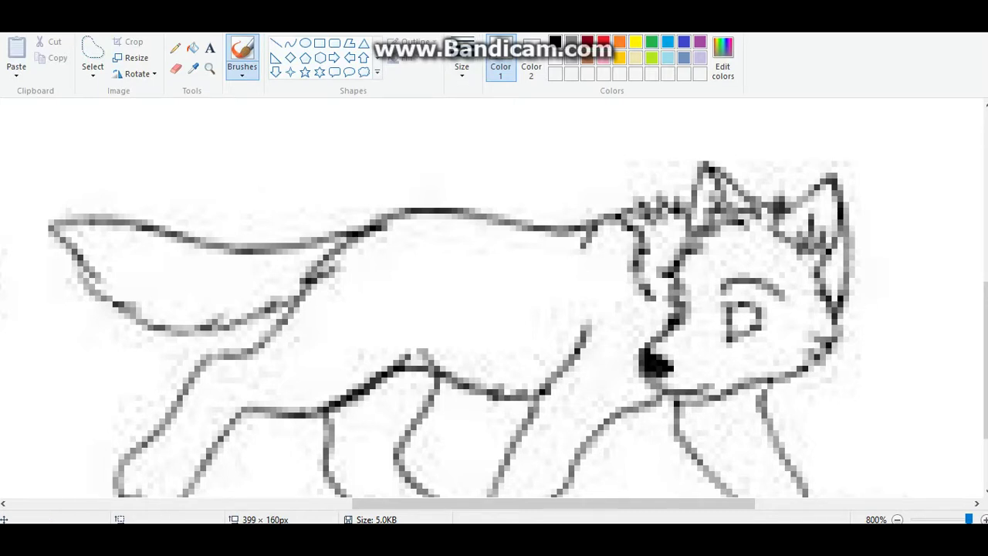
{"action": "right_click", "coordinate": [644, 354]}
- Erase the grey specks inside the moved wolf's face, body and legs using the smallest eraser size
{"action": "left_click", "coordinate": [176, 68]}
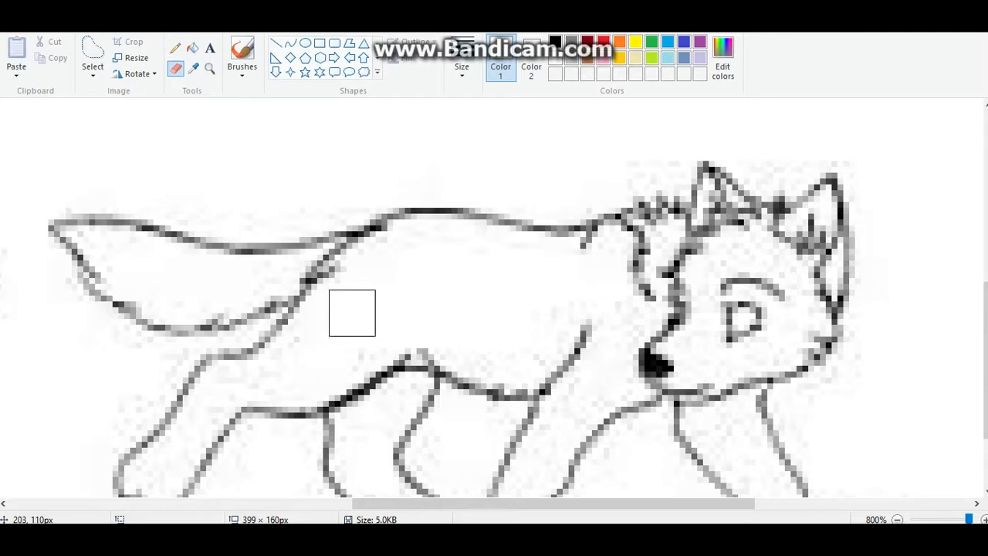
{"action": "left_click", "coordinate": [462, 66]}
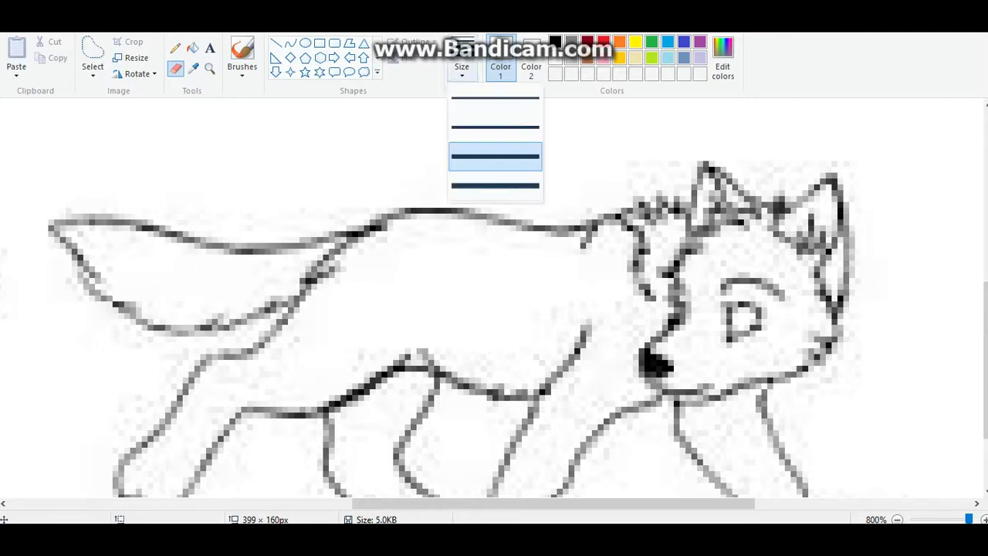
{"action": "left_click", "coordinate": [474, 105]}
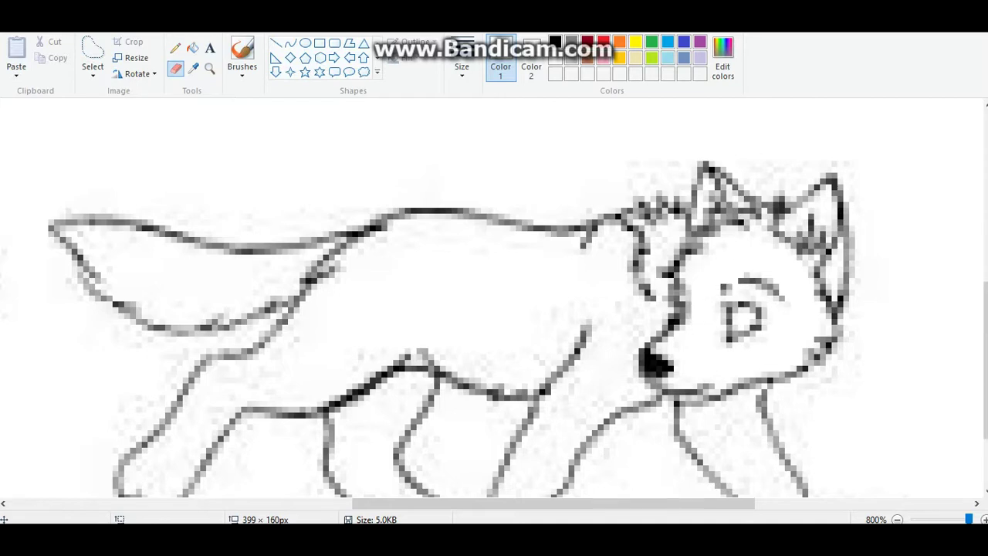
{"action": "scroll", "coordinate": [984, 355], "scroll_direction": "down", "scroll_amount": 1}
{"action": "scroll", "coordinate": [984, 355], "scroll_direction": "down", "scroll_amount": 4}
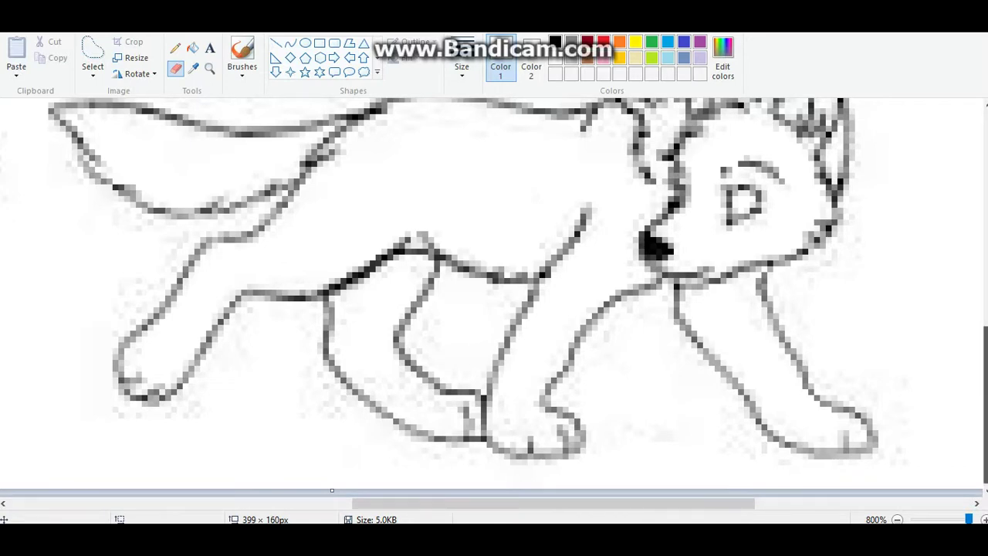
{"action": "scroll", "coordinate": [979, 363], "scroll_direction": "up", "scroll_amount": 3}
{"action": "scroll", "coordinate": [974, 359], "scroll_direction": "down", "scroll_amount": 3}
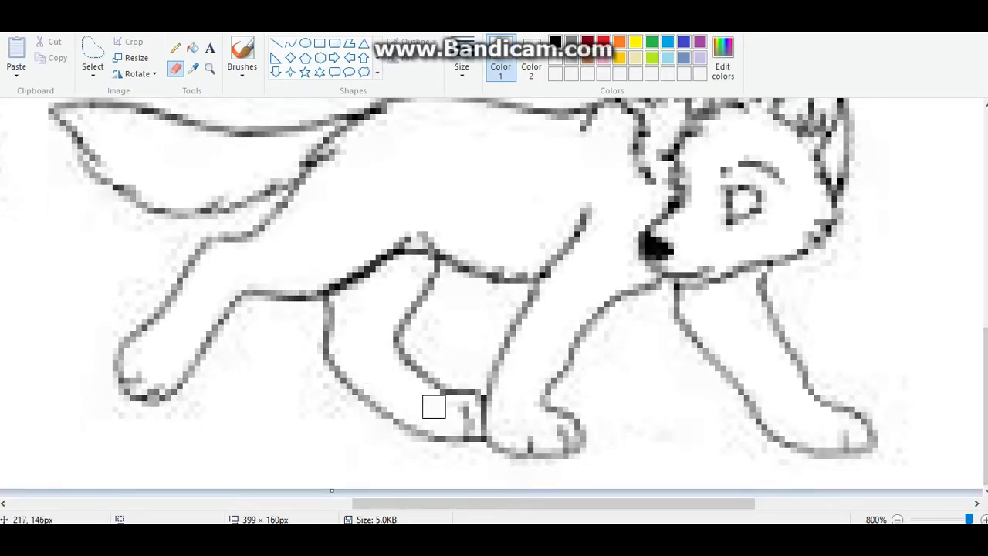
{"action": "left_click_drag", "start_coordinate": [398, 383], "coordinate": [375, 341]}
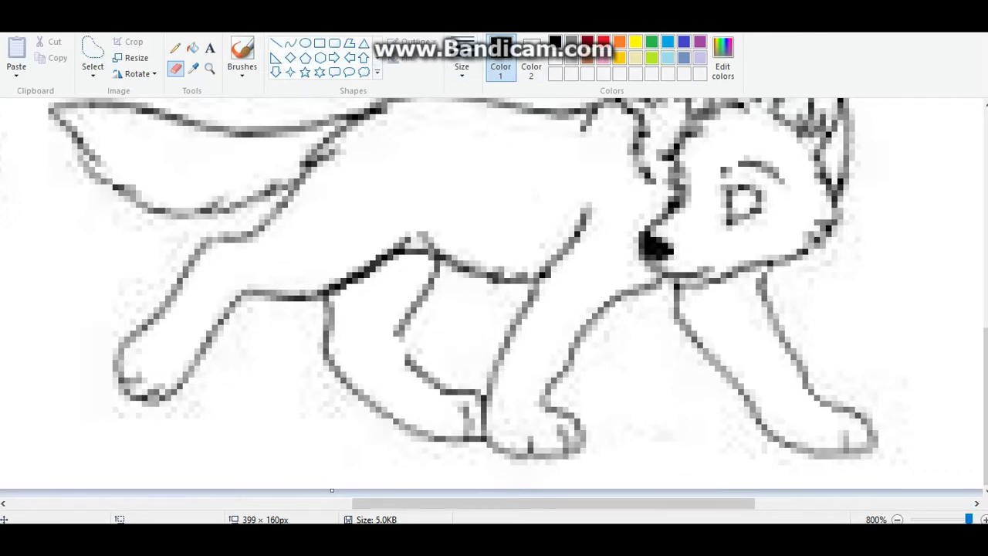
- Trace the moved wolf's far hind leg and paw in solid black with the thinnest brush, closing the erased gap
{"action": "left_click", "coordinate": [242, 58]}
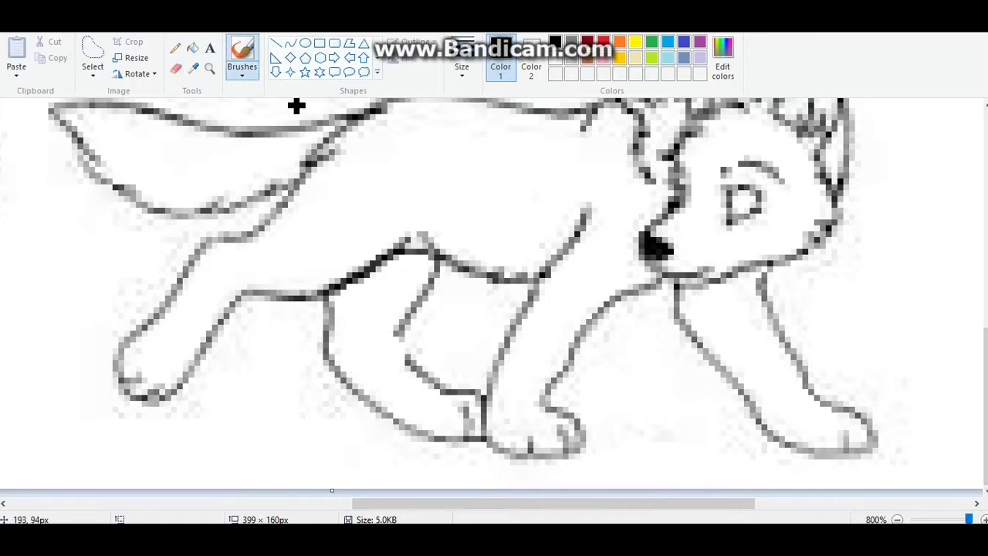
{"action": "left_click", "coordinate": [461, 68]}
{"action": "left_click", "coordinate": [493, 104]}
{"action": "left_click_drag", "start_coordinate": [401, 340], "coordinate": [433, 253]}
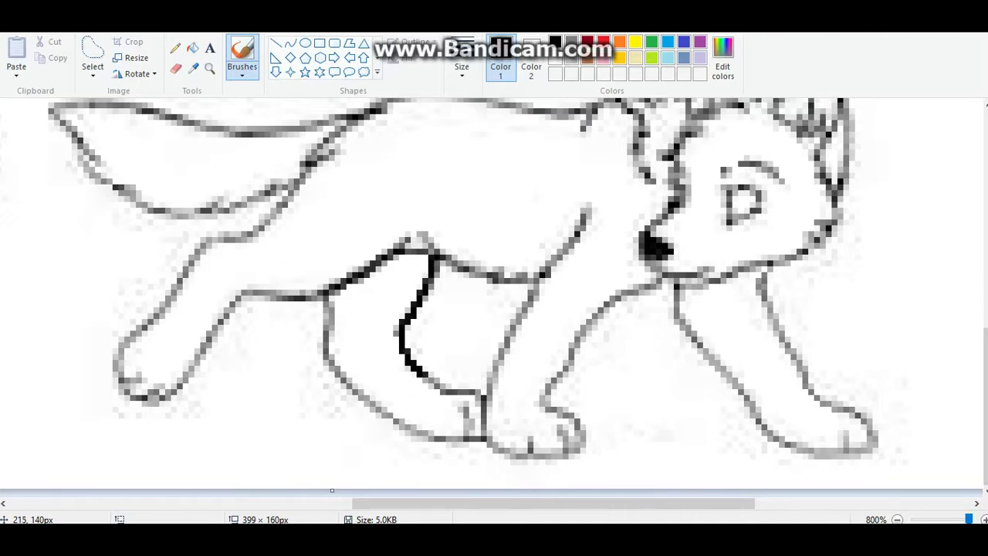
{"action": "left_click_drag", "start_coordinate": [425, 375], "coordinate": [461, 387]}
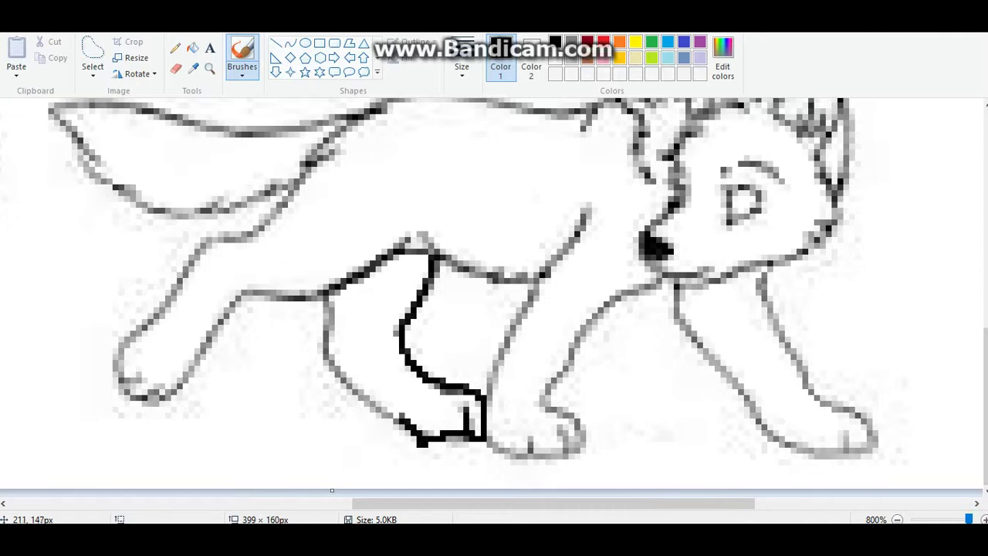
{"action": "mouse_move", "coordinate": [356, 393]}
{"action": "left_mouse_down"}
{"action": "mouse_move", "coordinate": [326, 356]}
{"action": "mouse_move", "coordinate": [323, 284]}
{"action": "left_mouse_up"}
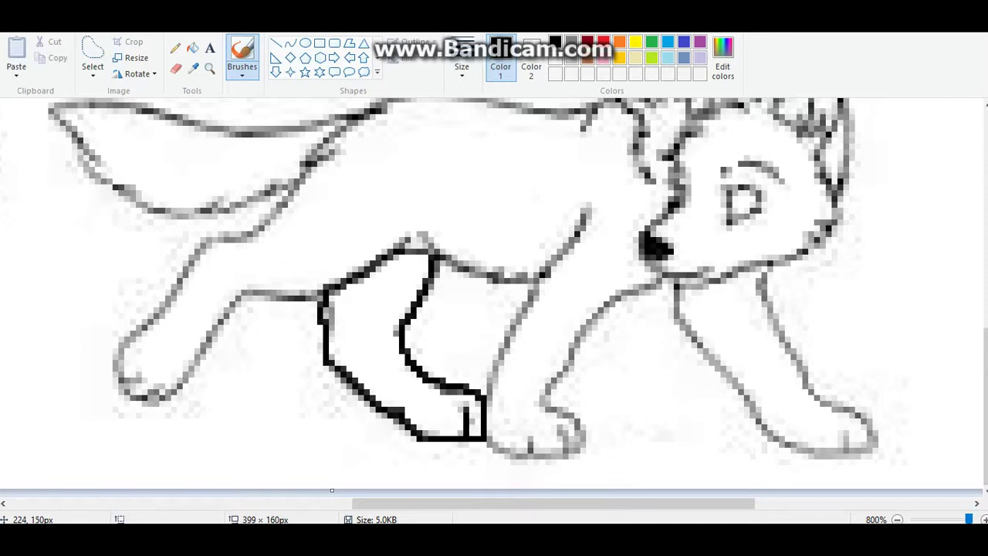
{"action": "scroll", "coordinate": [520, 467], "scroll_direction": "down", "scroll_amount": 3}
{"action": "scroll", "coordinate": [520, 467], "scroll_direction": "up", "scroll_amount": 3}
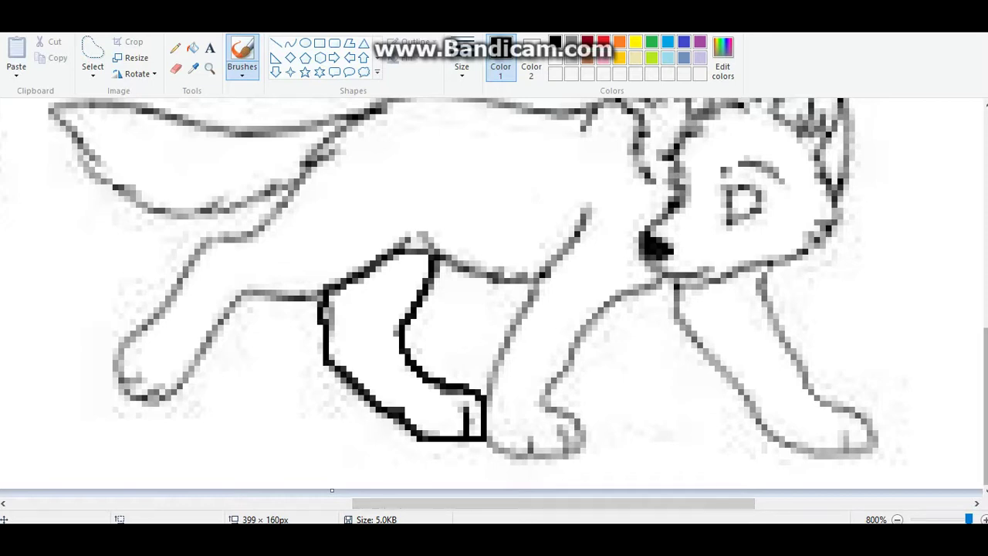
- Erase the tuft lines inside the moved wolf's right ear using the smallest eraser size
{"action": "scroll", "coordinate": [818, 229], "scroll_direction": "up", "scroll_amount": 2}
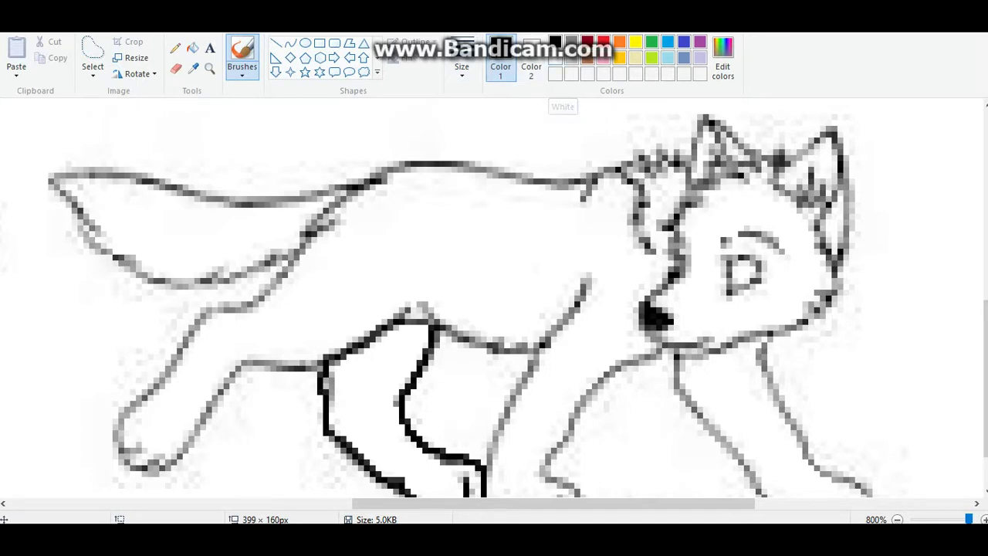
{"action": "left_click", "coordinate": [176, 68]}
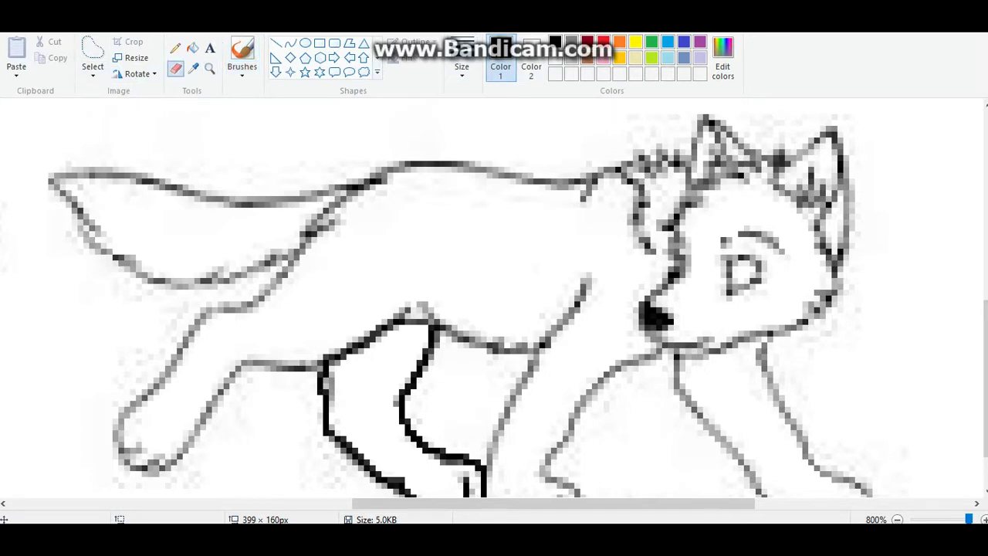
{"action": "left_click", "coordinate": [461, 66]}
{"action": "left_click", "coordinate": [494, 98]}
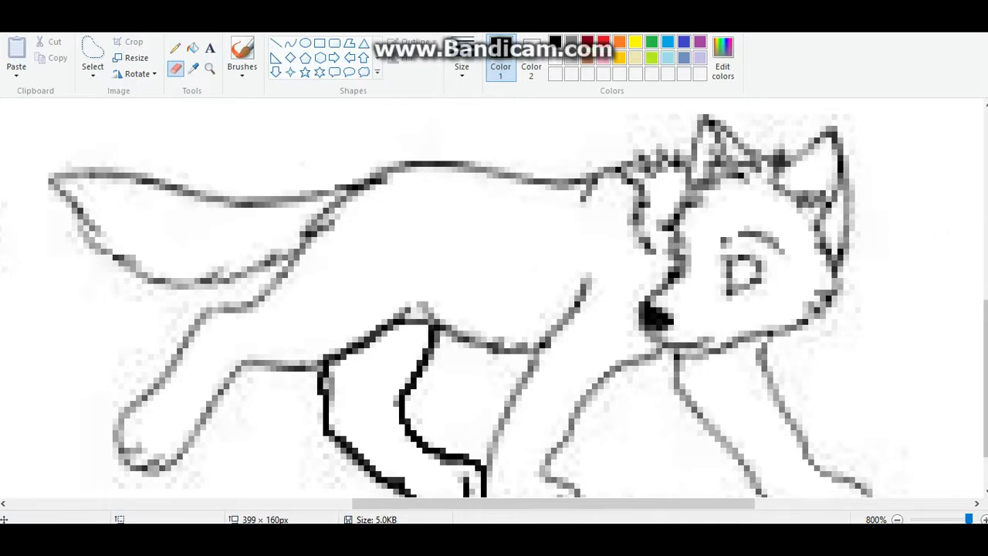
- Clear the left wolf's eye, then repaint it in black with a filled pupil and darken its eyebrow
{"action": "mouse_move", "coordinate": [984, 378]}
{"action": "left_mouse_down"}
{"action": "mouse_move", "coordinate": [984, 405]}
{"action": "mouse_move", "coordinate": [984, 364]}
{"action": "left_mouse_up"}
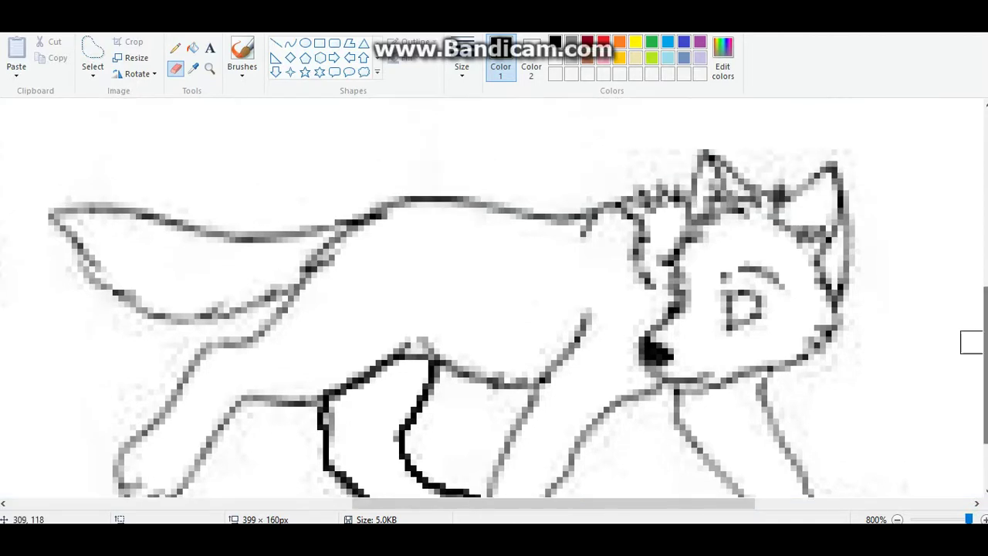
{"action": "left_click_drag", "start_coordinate": [553, 503], "coordinate": [363, 503]}
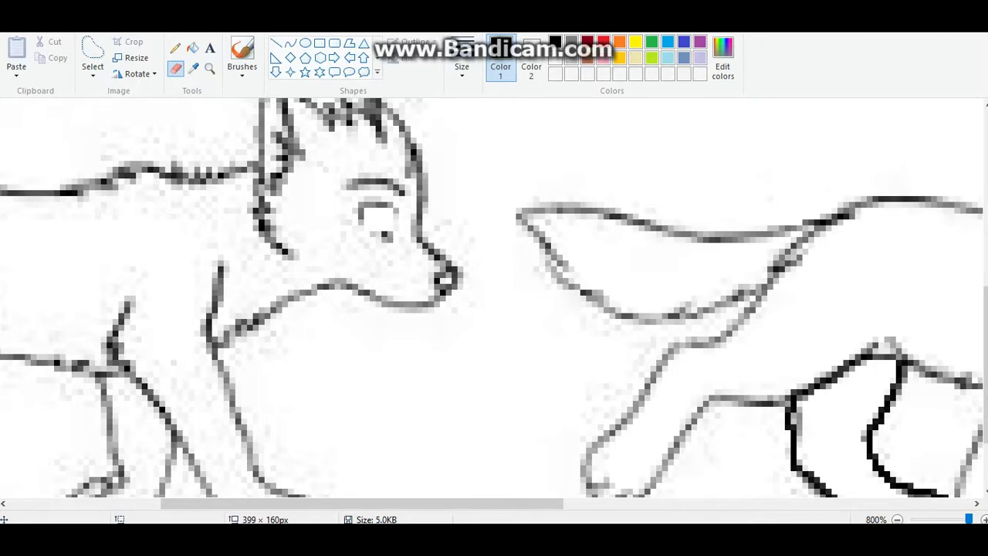
{"action": "left_click", "coordinate": [241, 55]}
{"action": "left_click", "coordinate": [384, 210]}
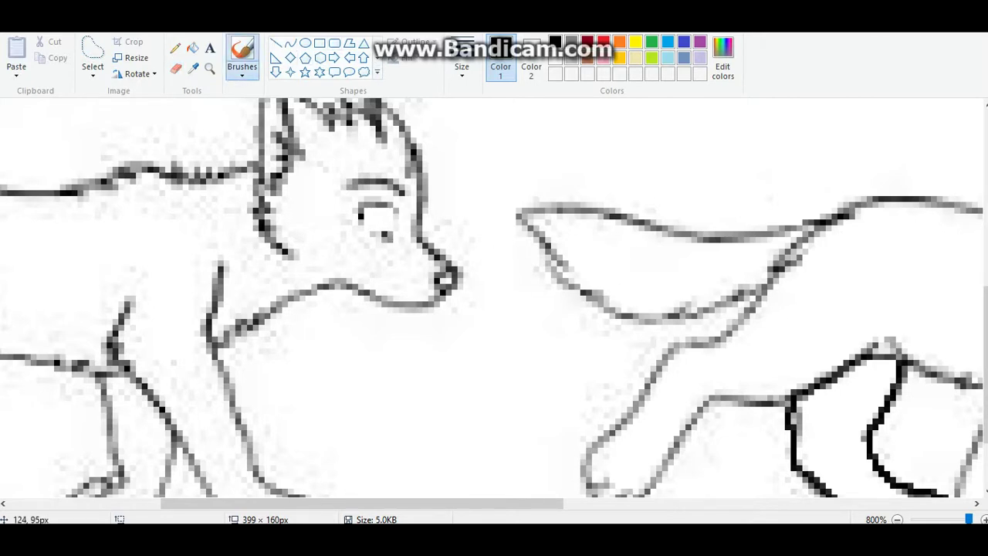
{"action": "left_click_drag", "start_coordinate": [361, 215], "coordinate": [374, 233]}
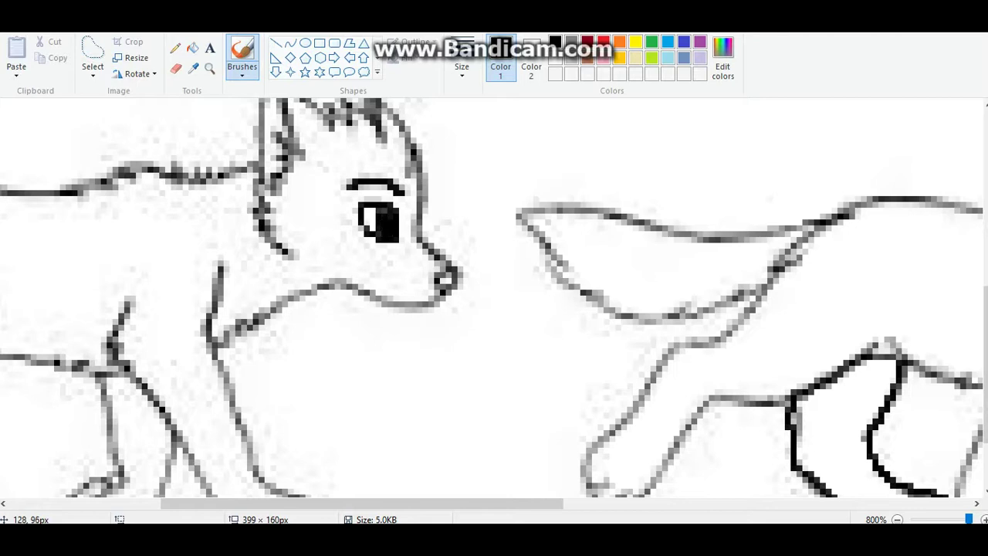
- Paint the moved wolf's pupil black with a small white highlight and trace its lower jaw
{"action": "left_click_drag", "start_coordinate": [522, 503], "coordinate": [405, 503]}
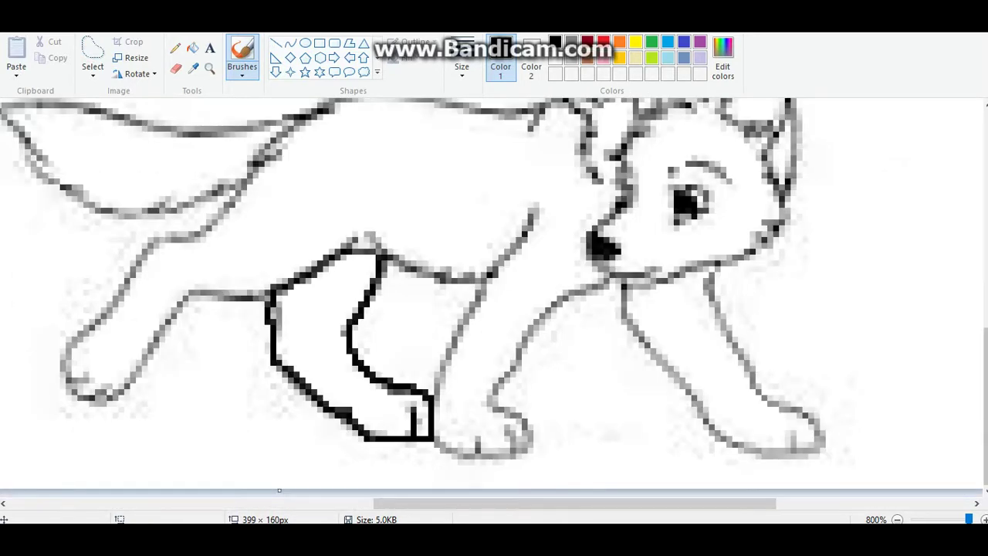
{"action": "scroll", "coordinate": [875, 161], "scroll_direction": "up", "scroll_amount": 1}
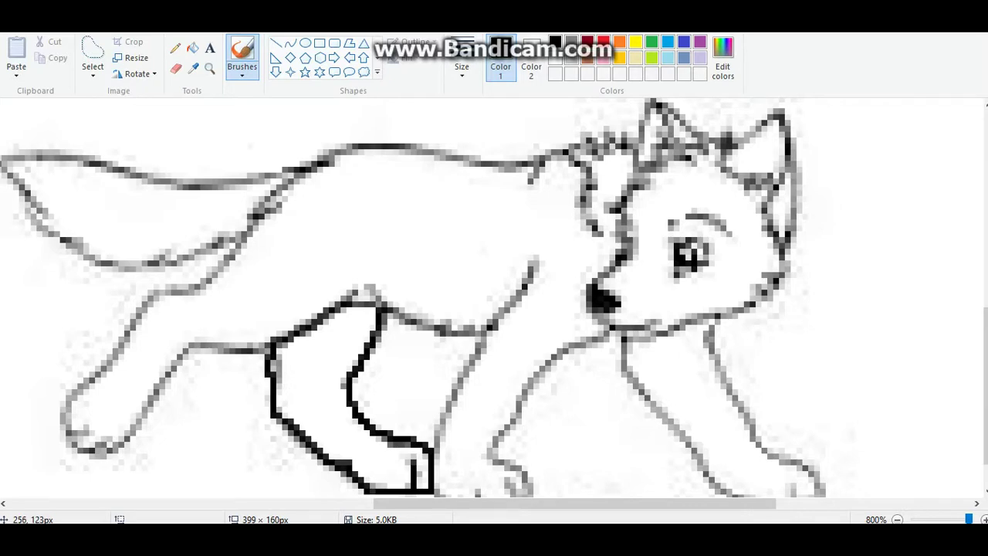
{"action": "mouse_move", "coordinate": [611, 327]}
{"action": "left_mouse_down"}
{"action": "mouse_move", "coordinate": [656, 328]}
{"action": "mouse_move", "coordinate": [669, 318]}
{"action": "left_mouse_up"}
- Trace the left wolf's lower jaw in solid black with the brush
{"action": "left_click_drag", "start_coordinate": [575, 503], "coordinate": [406, 503]}
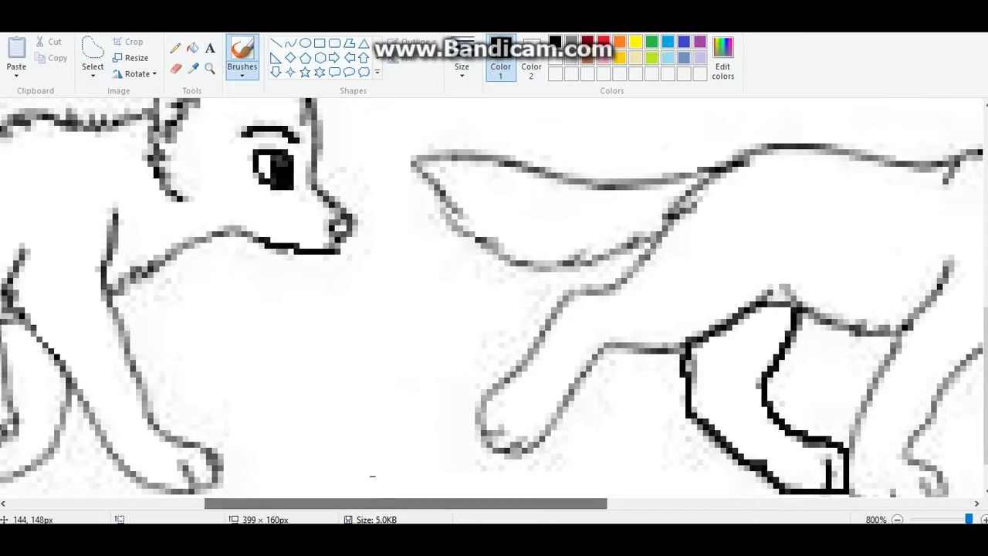
{"action": "left_click_drag", "start_coordinate": [984, 316], "coordinate": [984, 284]}
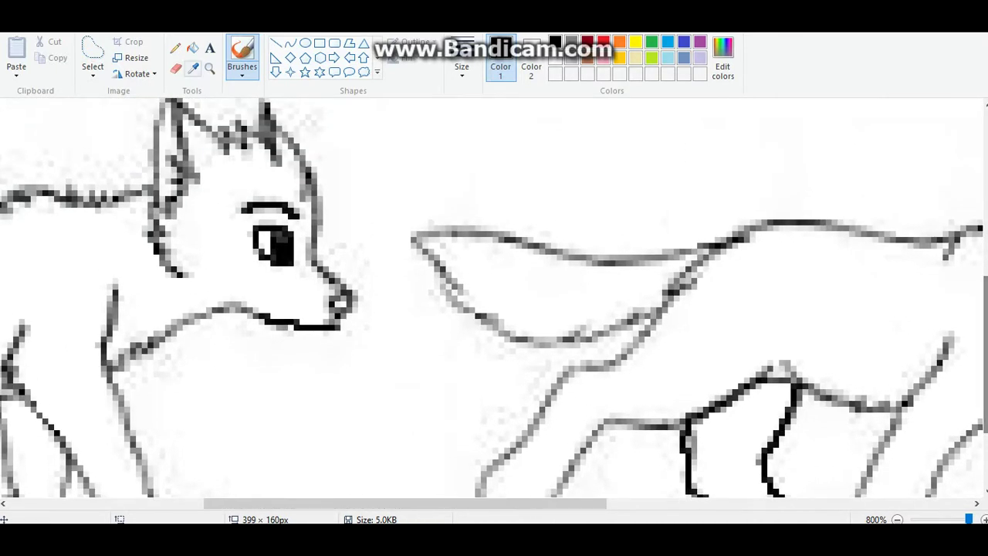
- Erase the left wolf's eyebrow and repaint it in black with the brush
{"action": "left_click", "coordinate": [175, 68]}
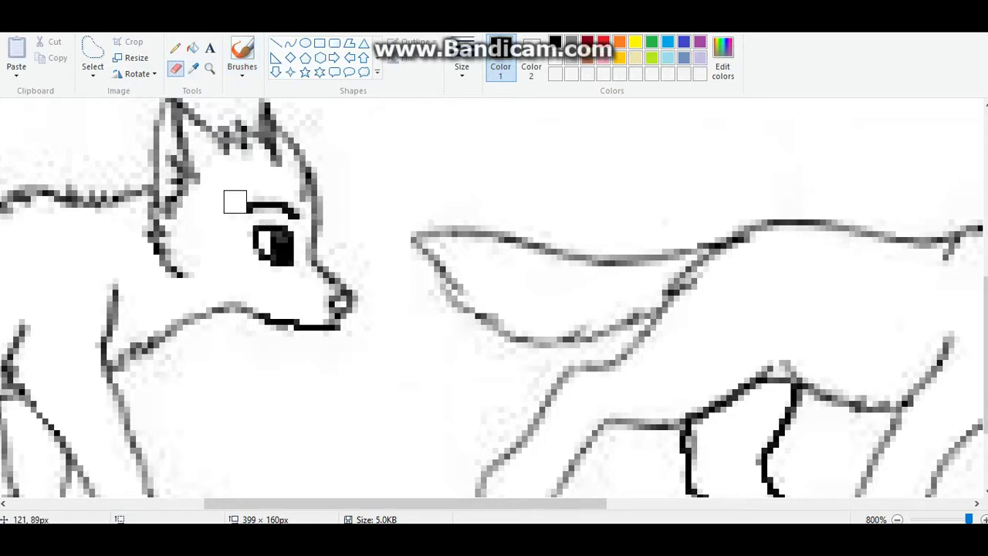
{"action": "left_click_drag", "start_coordinate": [238, 194], "coordinate": [287, 213]}
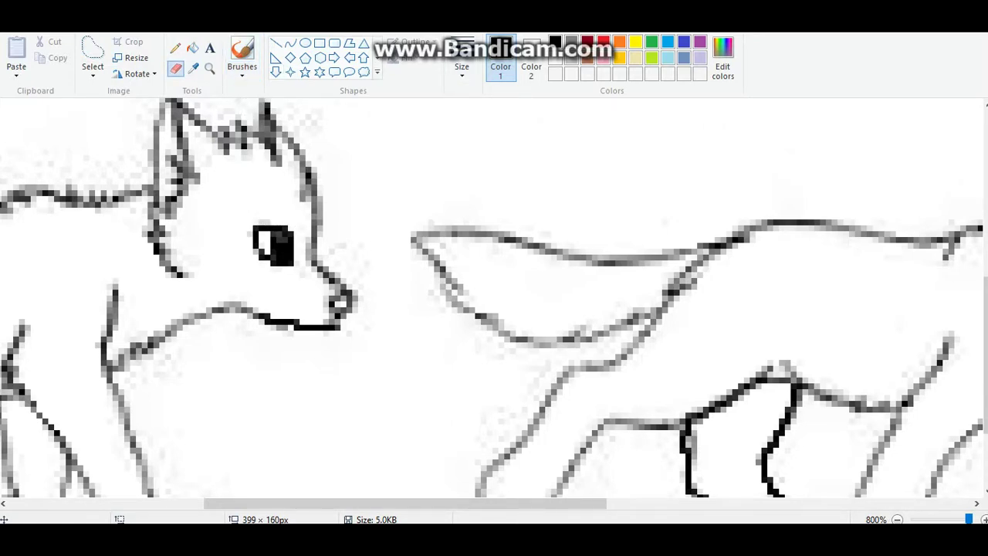
{"action": "left_click", "coordinate": [242, 57]}
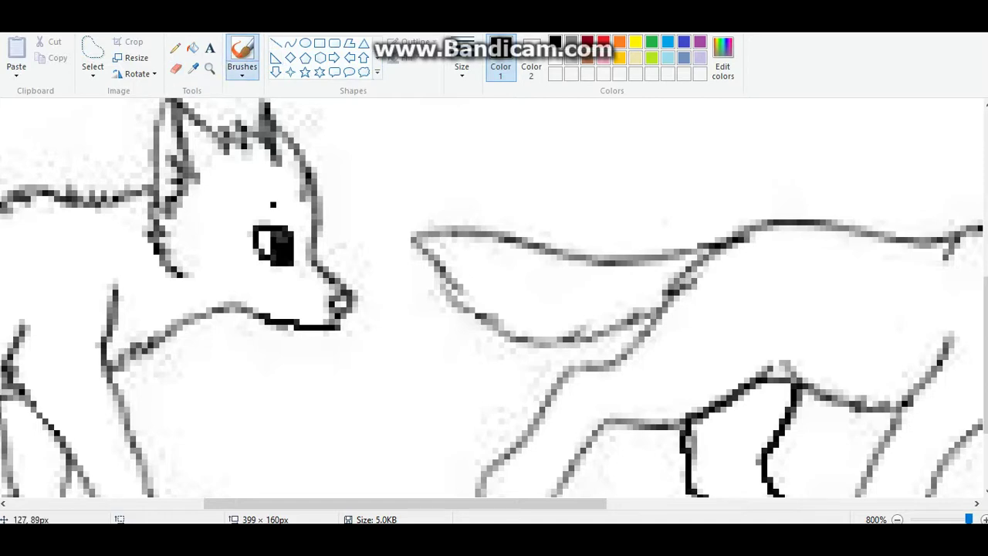
{"action": "left_click_drag", "start_coordinate": [285, 193], "coordinate": [248, 210]}
- Trace the right wolf's muzzle in solid black from the snout bridge around the nose to the lower jaw
{"action": "left_click_drag", "start_coordinate": [405, 503], "coordinate": [546, 504]}
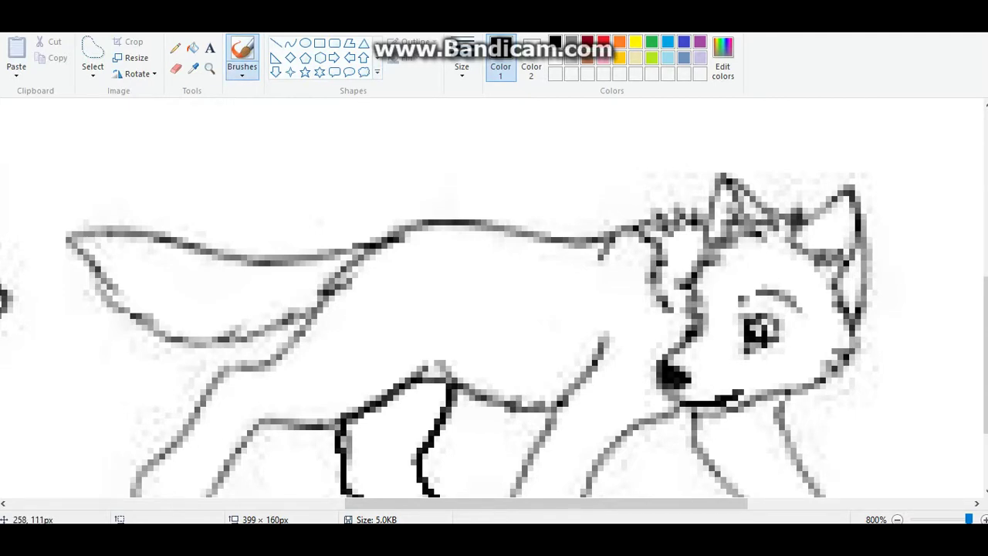
{"action": "mouse_move", "coordinate": [689, 332]}
{"action": "left_mouse_down"}
{"action": "mouse_move", "coordinate": [668, 365]}
{"action": "mouse_move", "coordinate": [676, 405]}
{"action": "mouse_move", "coordinate": [714, 413]}
{"action": "mouse_move", "coordinate": [770, 390]}
{"action": "left_mouse_up"}
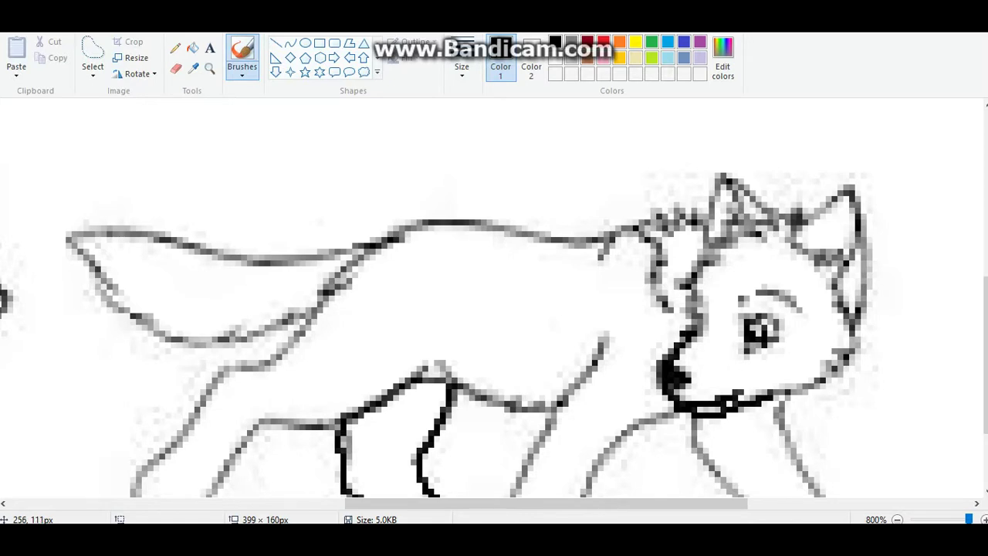
{"action": "mouse_move", "coordinate": [684, 341]}
{"action": "left_mouse_down"}
{"action": "mouse_move", "coordinate": [665, 352]}
{"action": "mouse_move", "coordinate": [662, 386]}
{"action": "left_mouse_up"}
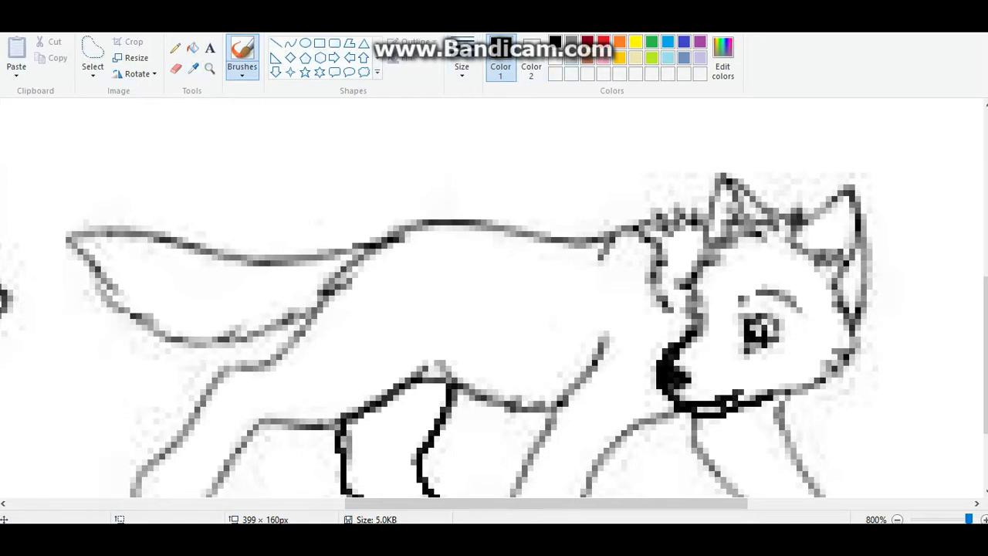
- Mix a custom dark orange with red 204, green 82 and blue 0 as the secondary color
{"action": "left_click", "coordinate": [193, 68]}
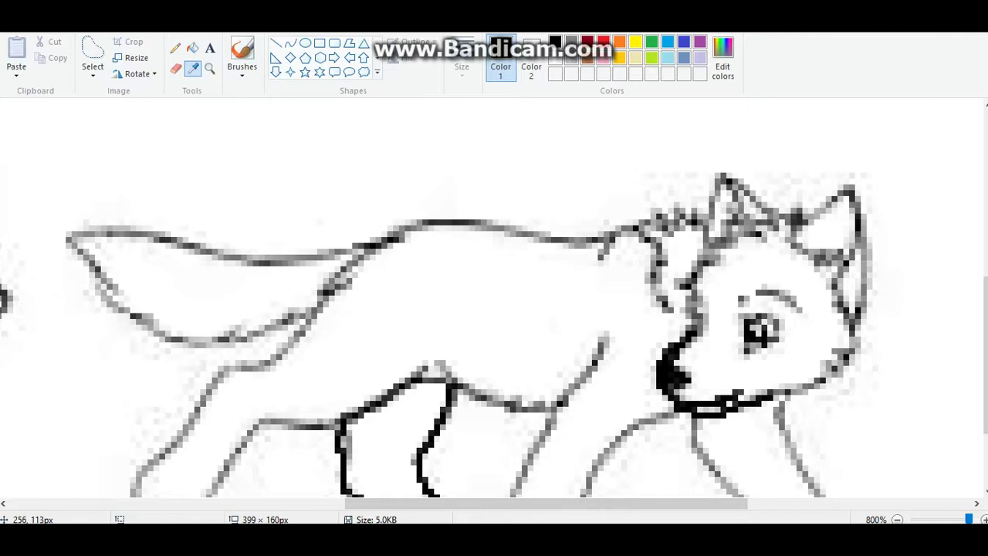
{"action": "left_click", "coordinate": [677, 339]}
{"action": "left_click", "coordinate": [531, 69]}
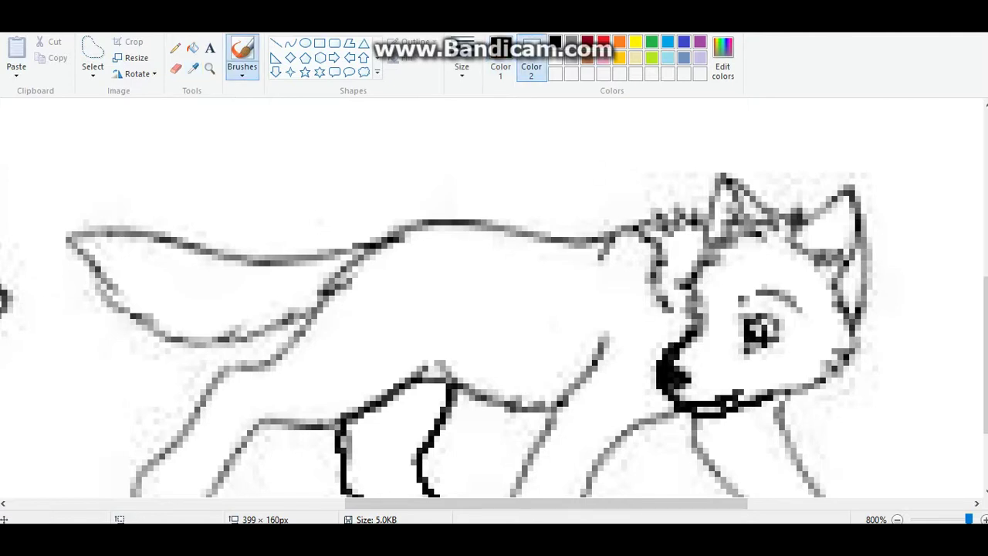
{"action": "left_click", "coordinate": [722, 58]}
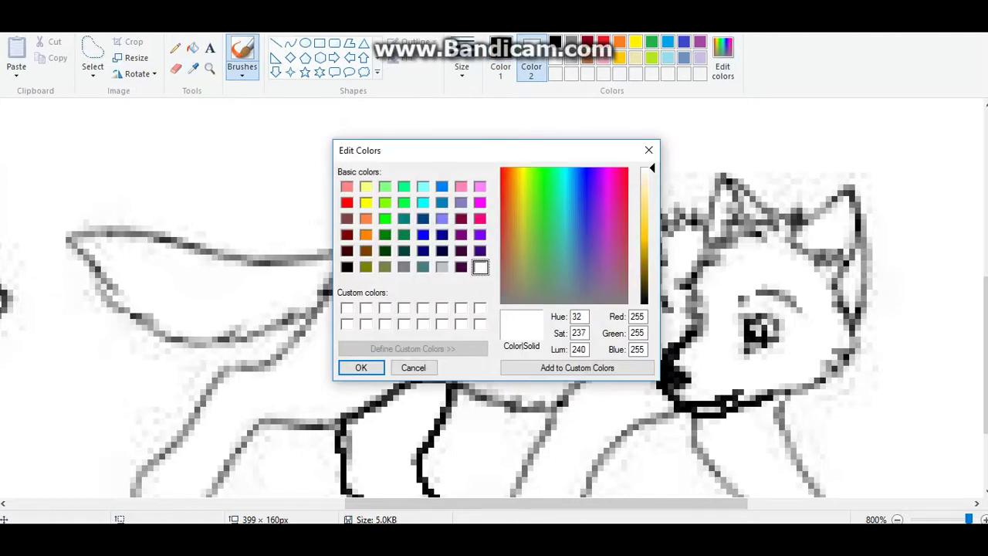
{"action": "left_click_drag", "start_coordinate": [517, 169], "coordinate": [510, 173]}
{"action": "mouse_move", "coordinate": [643, 239]}
{"action": "left_mouse_down"}
{"action": "mouse_move", "coordinate": [644, 252]}
{"action": "mouse_move", "coordinate": [643, 244]}
{"action": "left_mouse_up"}
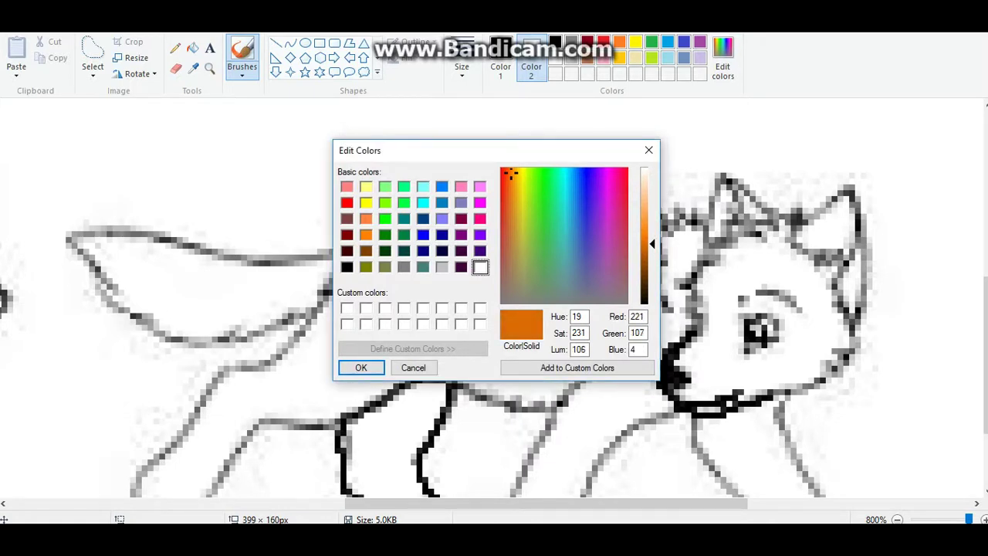
{"action": "key", "text": "Return"}
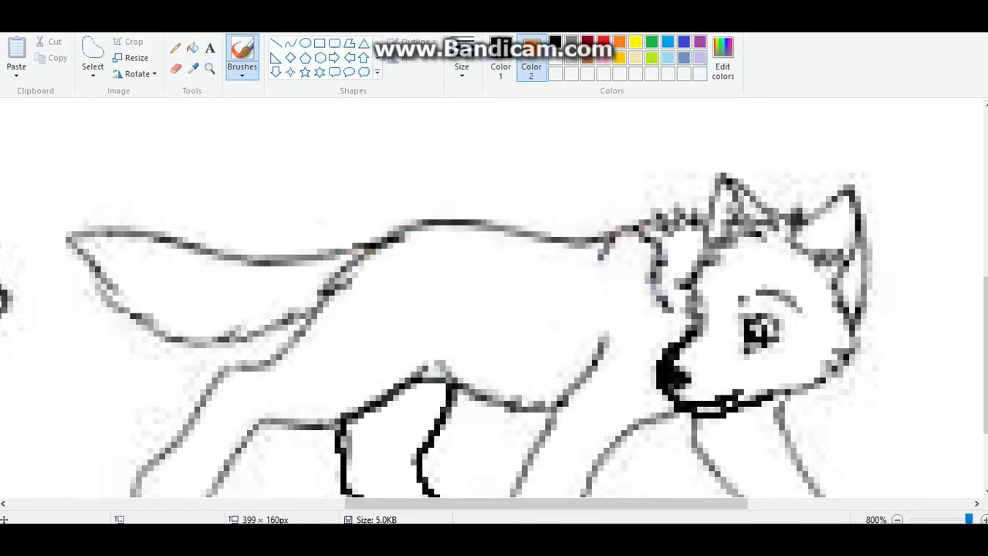
{"action": "left_click", "coordinate": [722, 58]}
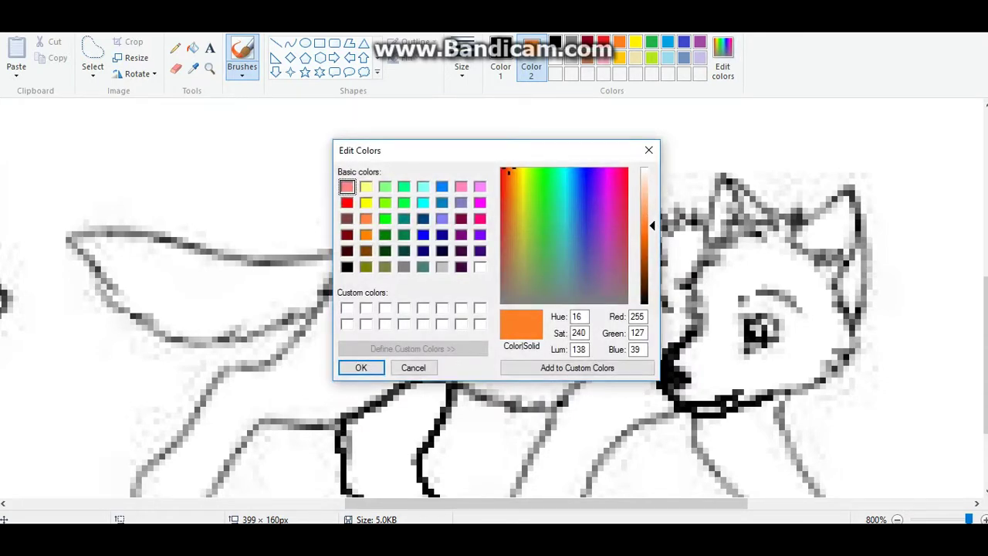
{"action": "left_click_drag", "start_coordinate": [648, 225], "coordinate": [647, 249]}
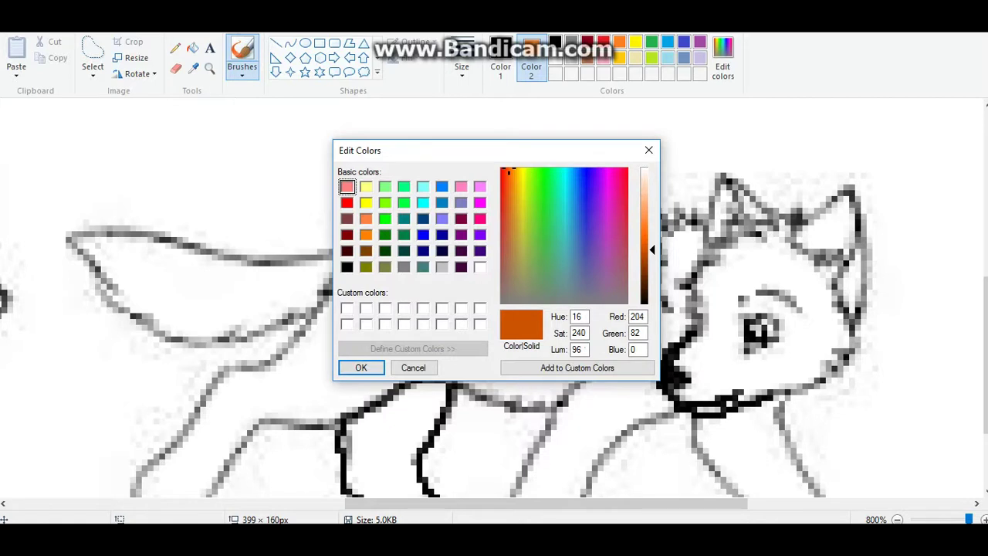
{"action": "key", "text": "Return"}
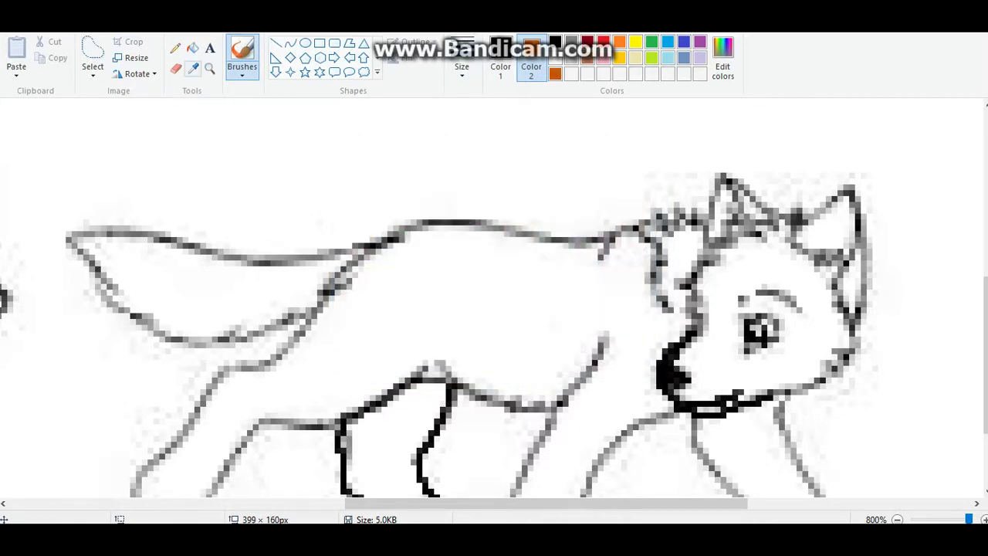
- Recolor the right wolf's nose and paint its muzzle in the custom dark orange, keeping the mouth line black
{"action": "left_click", "coordinate": [176, 68]}
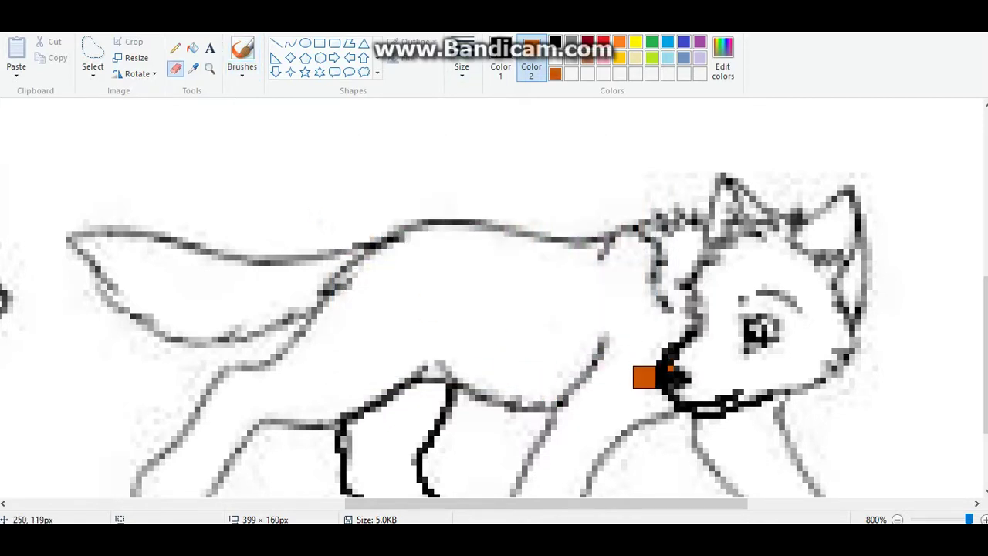
{"action": "right_click", "coordinate": [678, 374]}
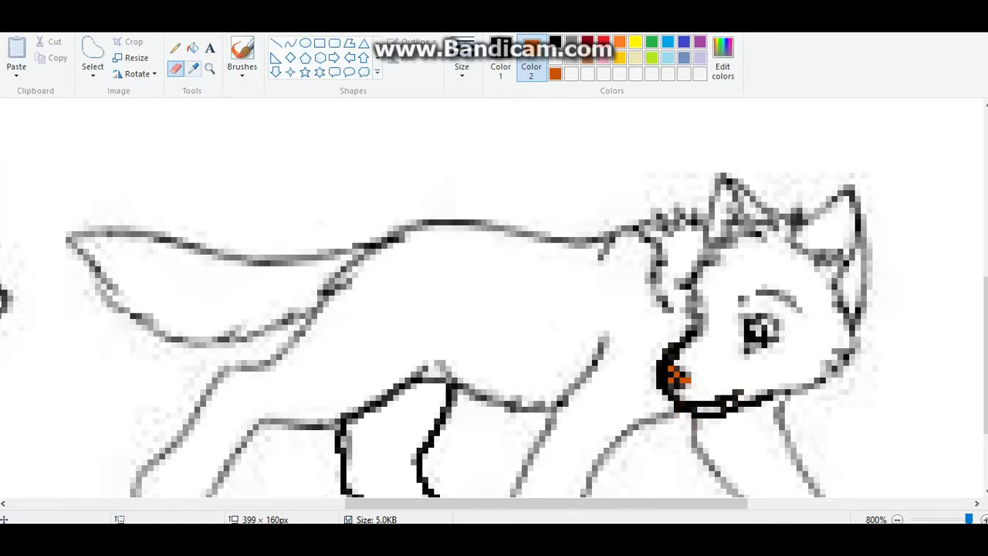
{"action": "left_click", "coordinate": [193, 68]}
{"action": "left_click", "coordinate": [500, 67]}
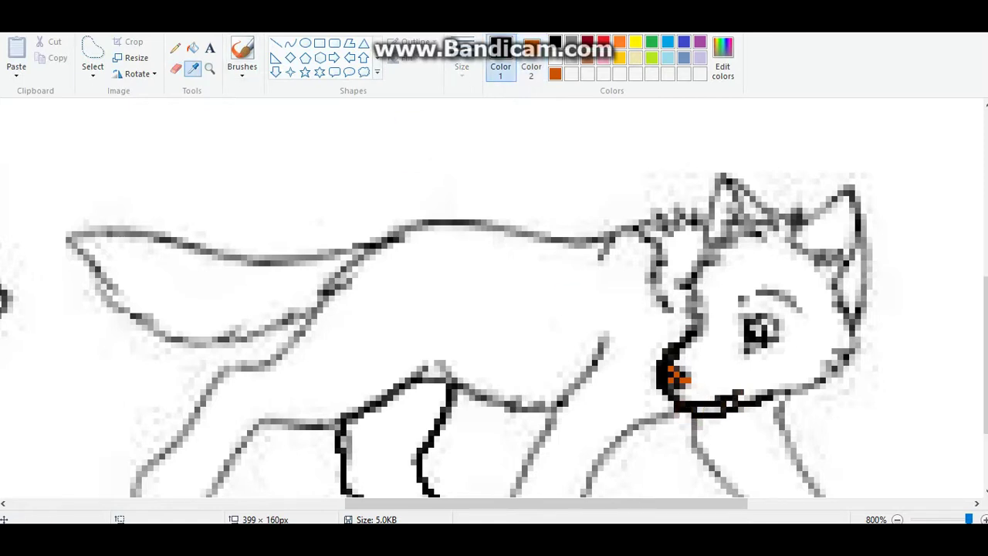
{"action": "left_click", "coordinate": [658, 372]}
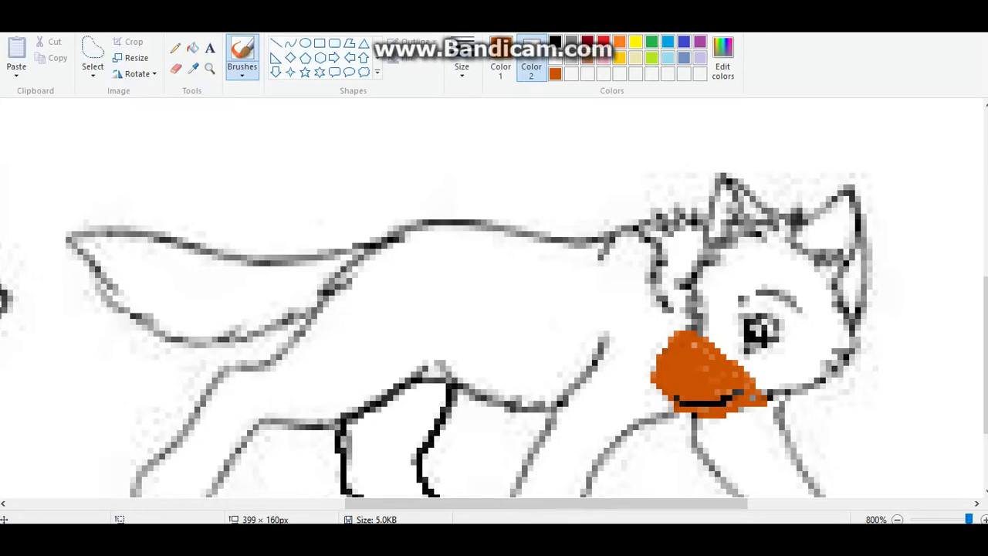
- Mix a custom yellow with hue 38, saturation 240 and luminosity 120 as the secondary color
{"action": "left_click", "coordinate": [722, 58]}
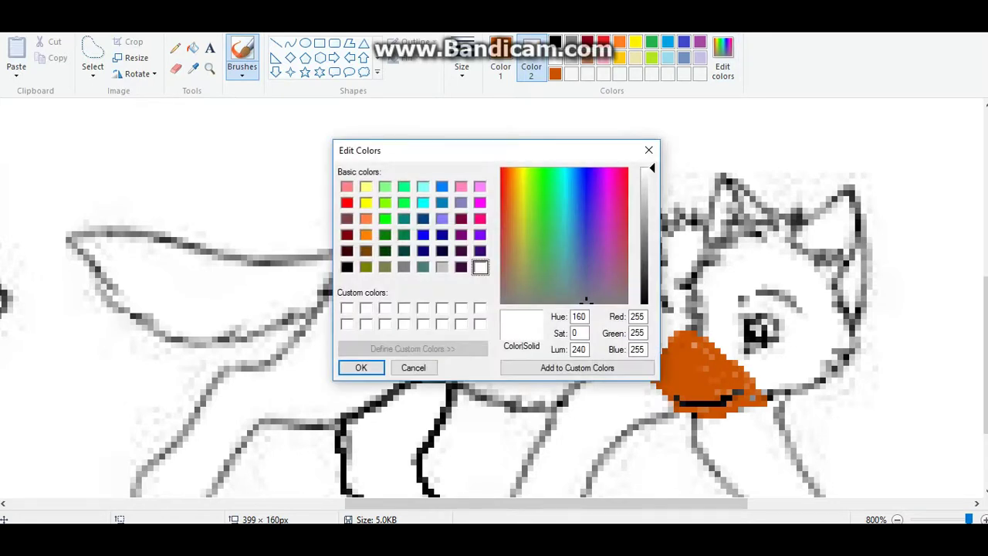
{"action": "left_click", "coordinate": [648, 150]}
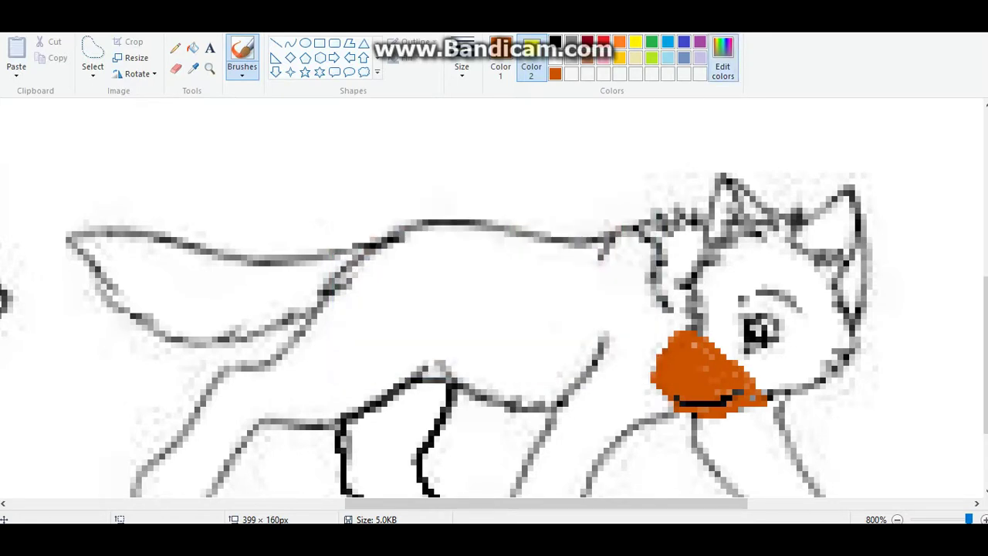
{"action": "left_click", "coordinate": [722, 58]}
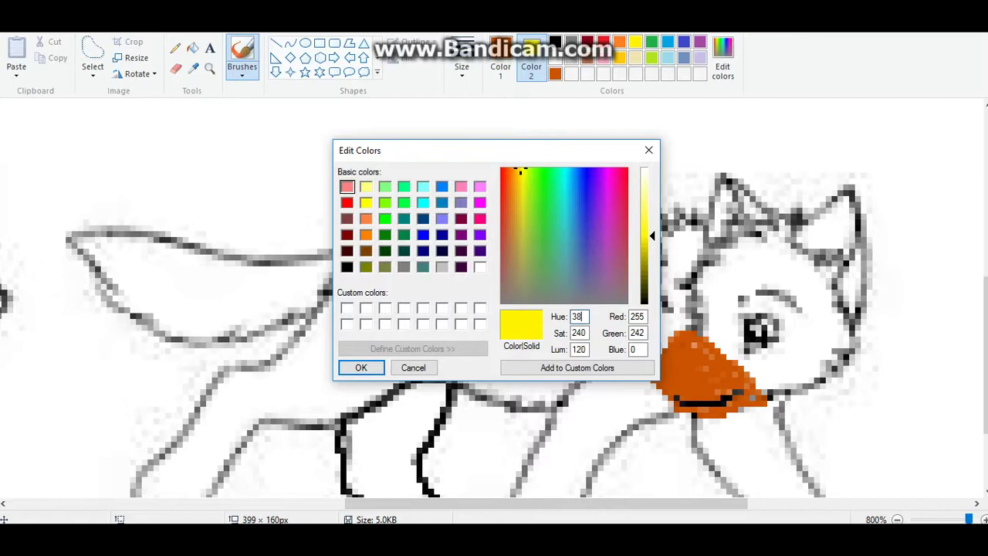
{"action": "key", "text": "BackSpace"}
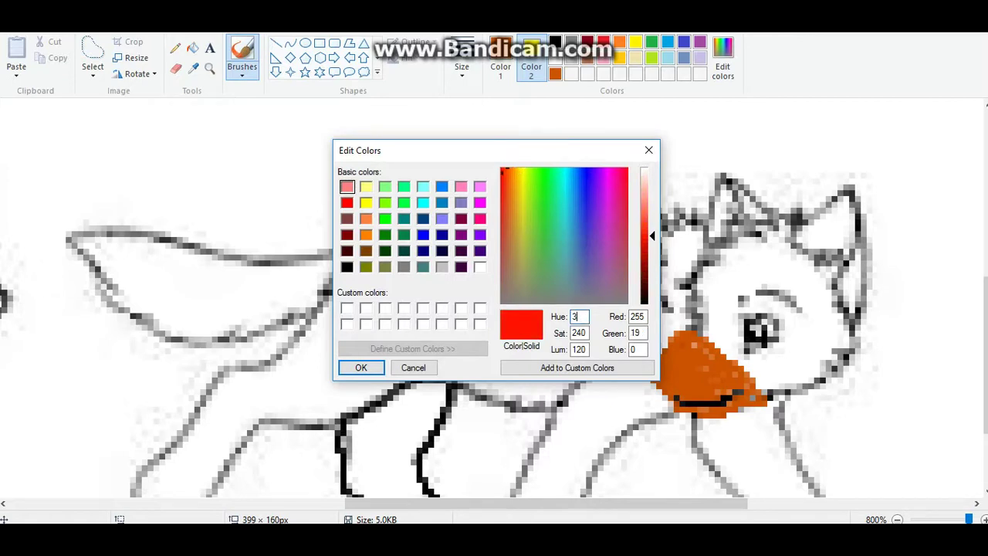
{"action": "type", "text": "8"}
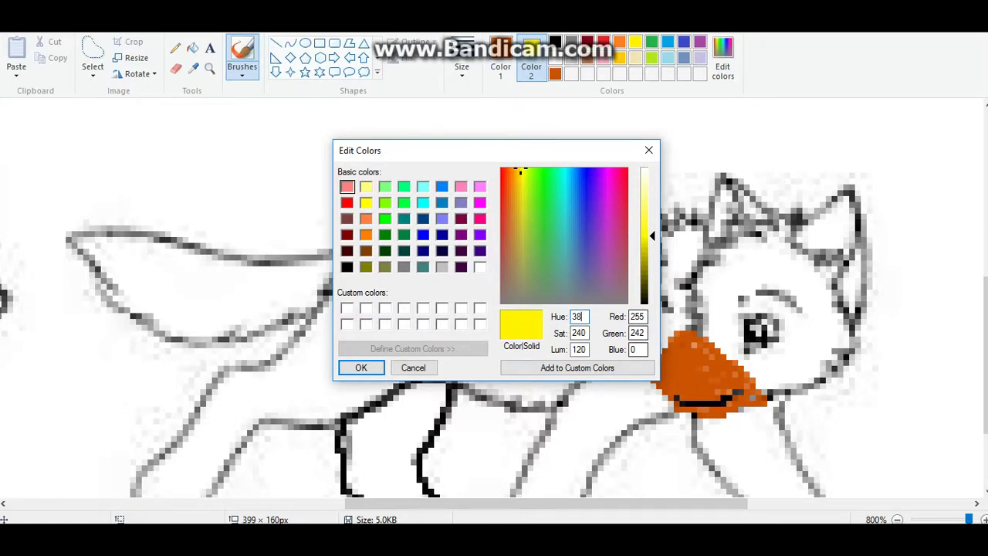
{"action": "key", "text": "Tab"}
{"action": "type", "text": "24"}
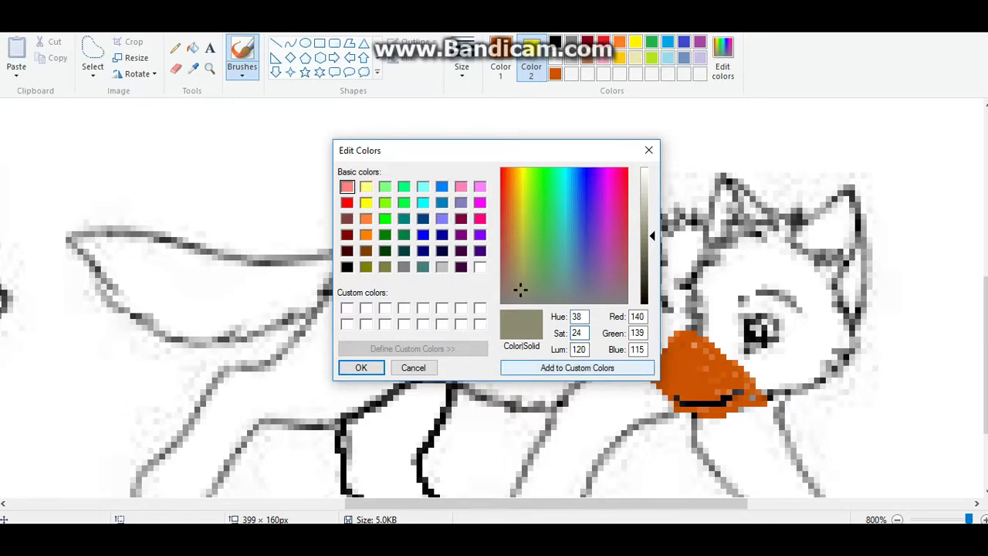
{"action": "type", "text": "0"}
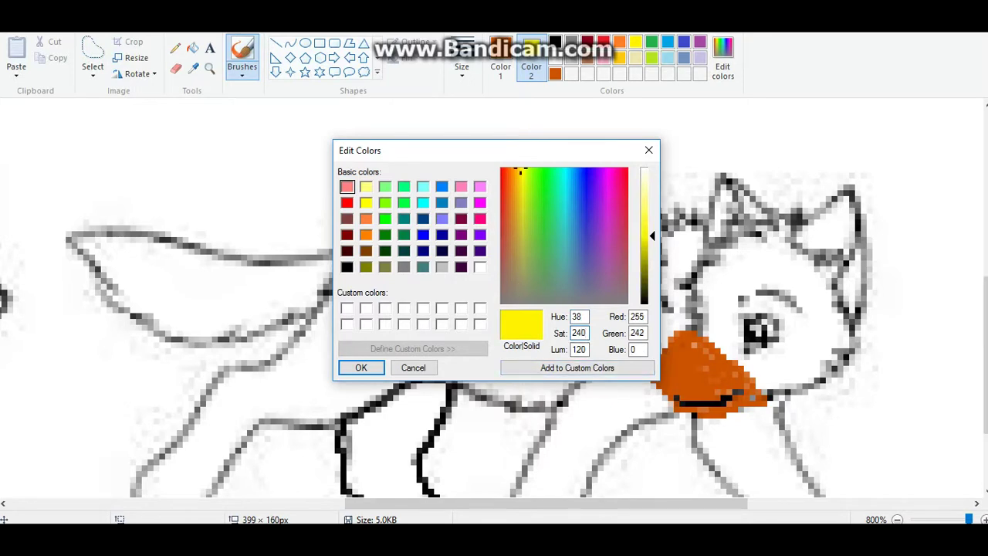
{"action": "left_click", "coordinate": [582, 348]}
{"action": "key", "text": "BackSpace"}
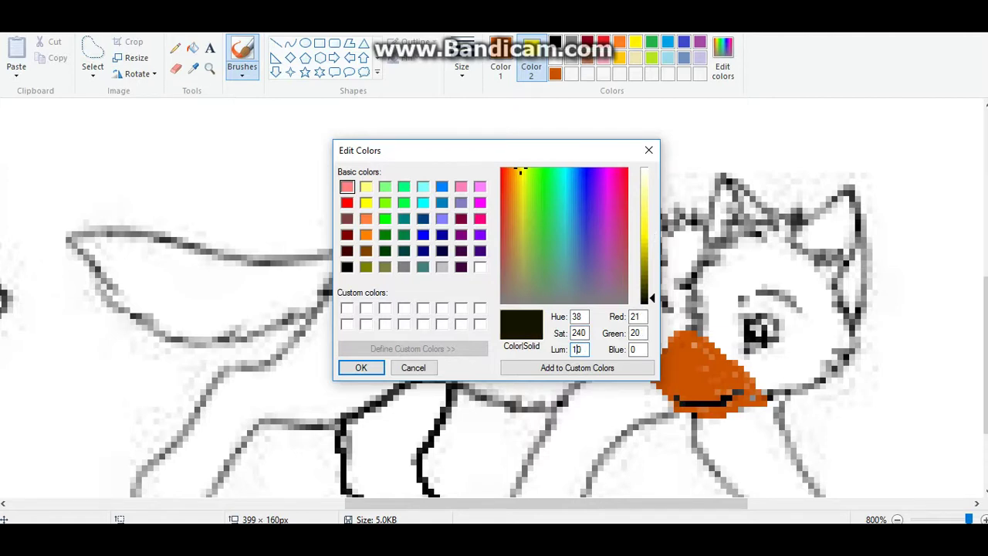
{"action": "type", "text": "2"}
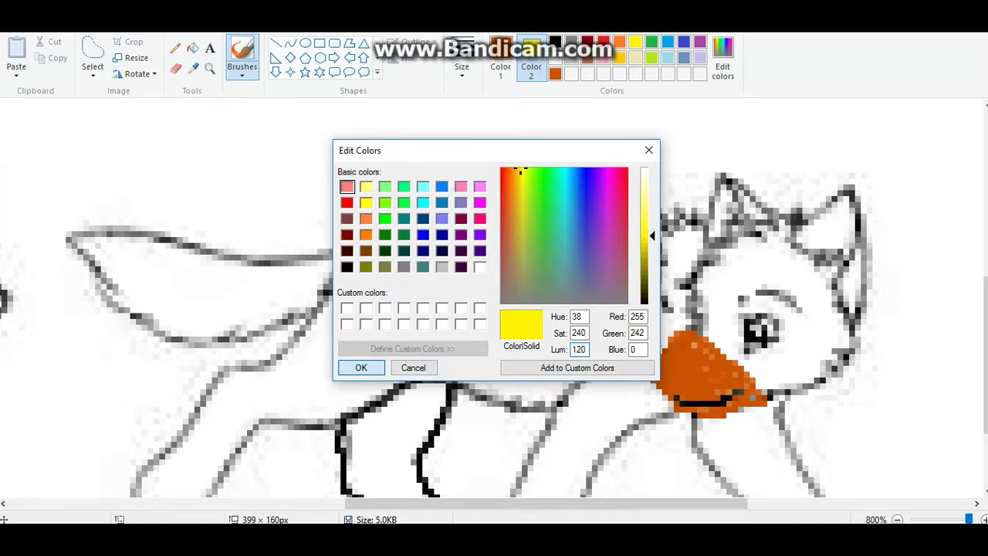
{"action": "left_click", "coordinate": [360, 367]}
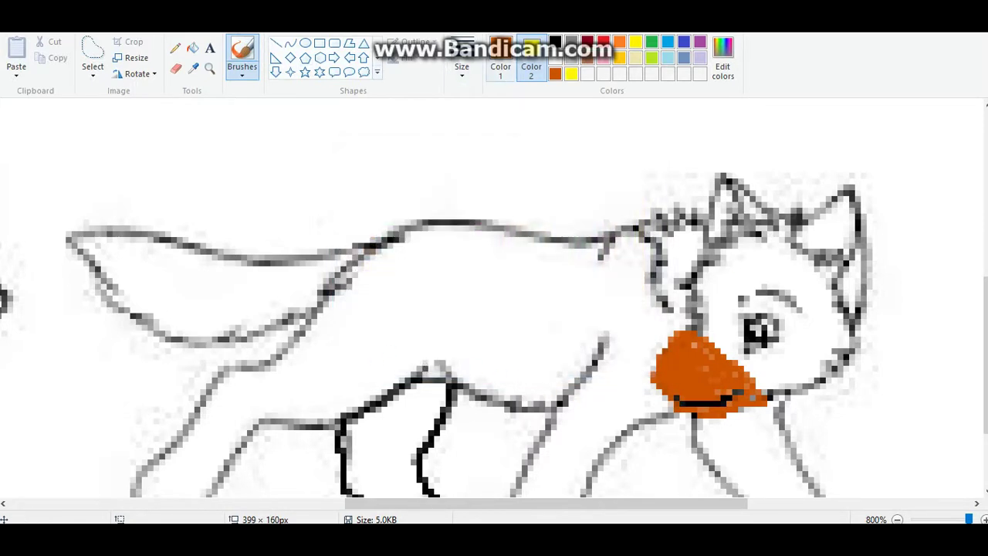
- Make the custom yellow the primary color and white the secondary color, and fill the right wolf's body with yellow
{"action": "left_click", "coordinate": [500, 66]}
{"action": "left_click", "coordinate": [571, 74]}
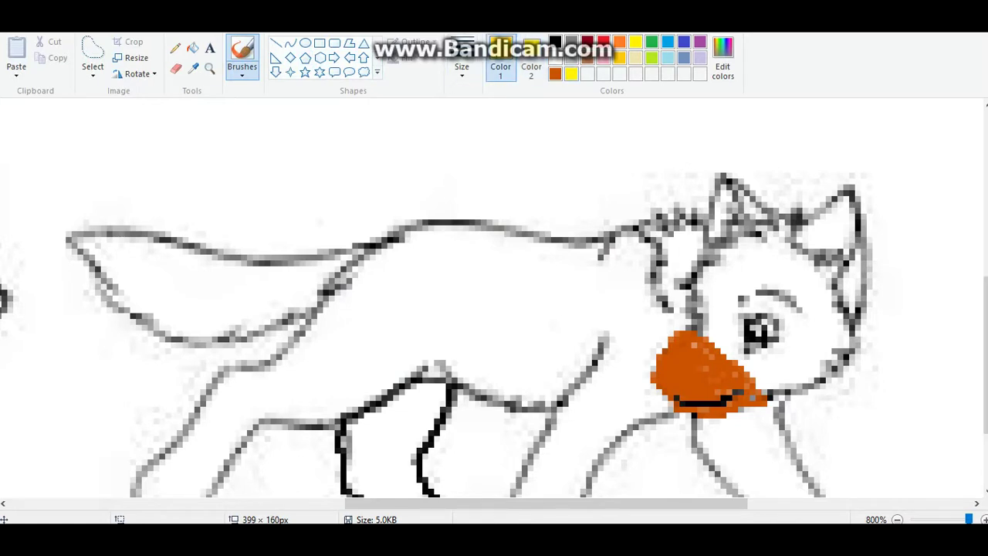
{"action": "left_click", "coordinate": [531, 65]}
{"action": "left_click", "coordinate": [531, 68]}
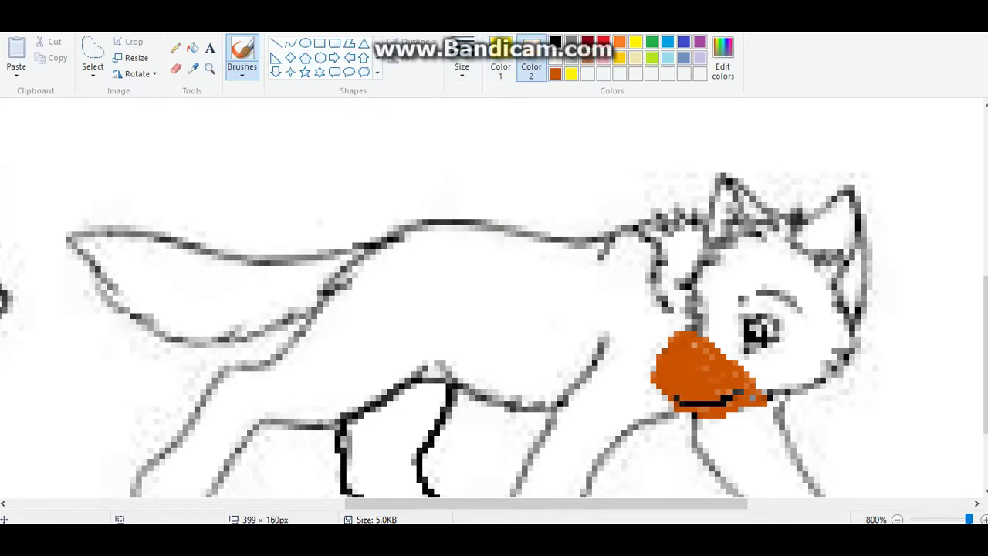
{"action": "left_click", "coordinate": [192, 47]}
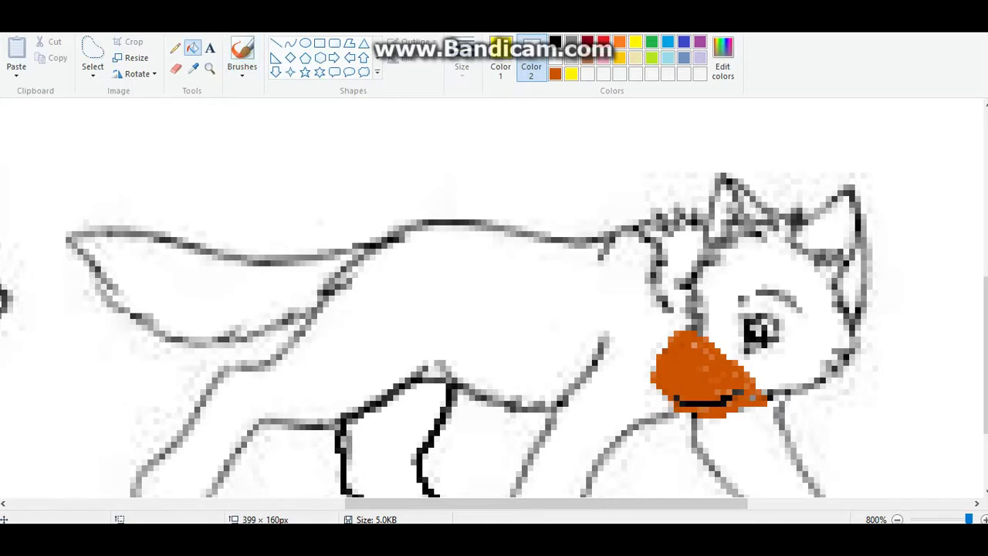
{"action": "left_click", "coordinate": [478, 309]}
- Fill the right wolf's tail and its black-outlined hind leg with the custom yellow
{"action": "left_click", "coordinate": [204, 283]}
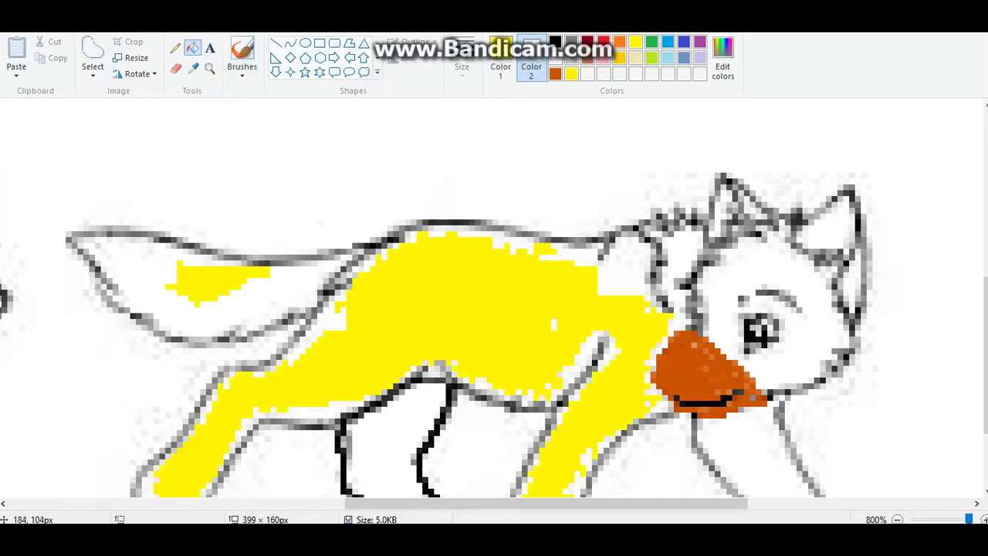
{"action": "left_click", "coordinate": [154, 292]}
{"action": "left_click", "coordinate": [162, 257]}
{"action": "left_click", "coordinate": [145, 251]}
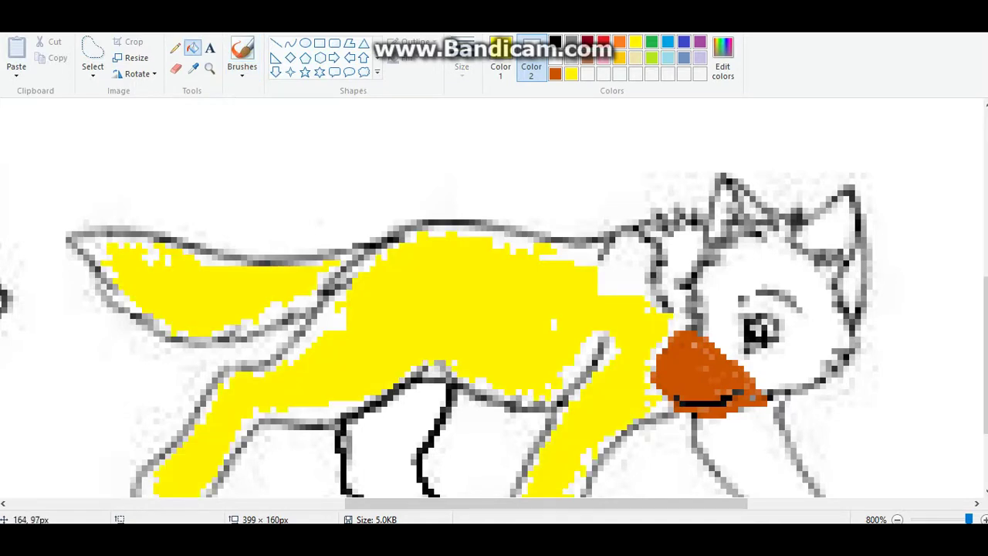
{"action": "left_click_drag", "start_coordinate": [985, 346], "coordinate": [984, 397]}
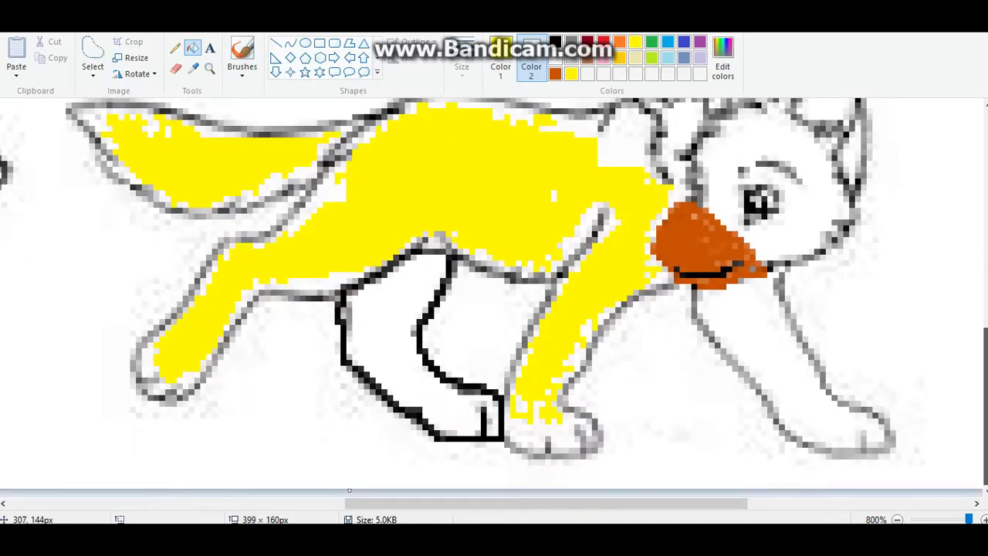
{"action": "left_click", "coordinate": [397, 303]}
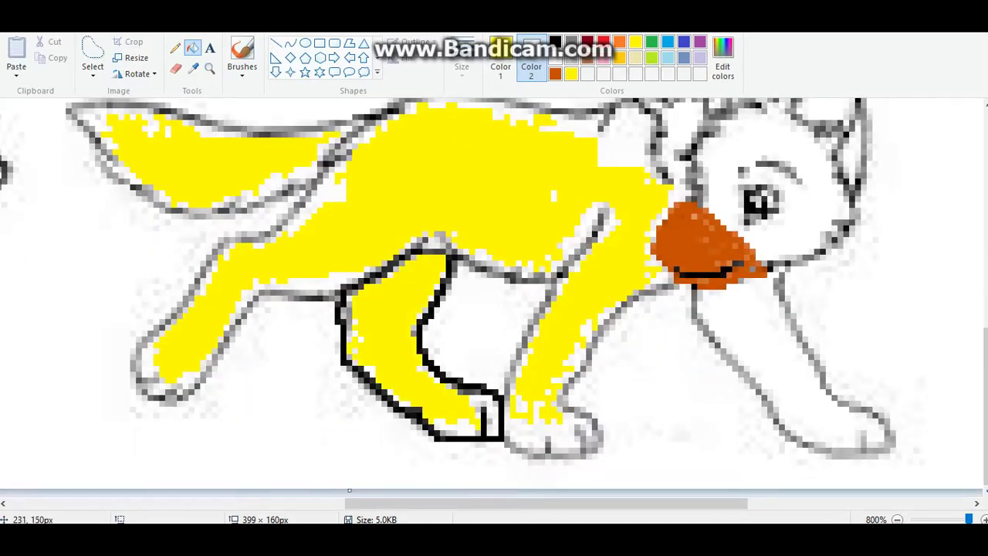
- Fill the right wolf's far front leg with yellow and brush over the gaps along its upper edge with the second-thickest brush size
{"action": "left_click", "coordinate": [771, 363]}
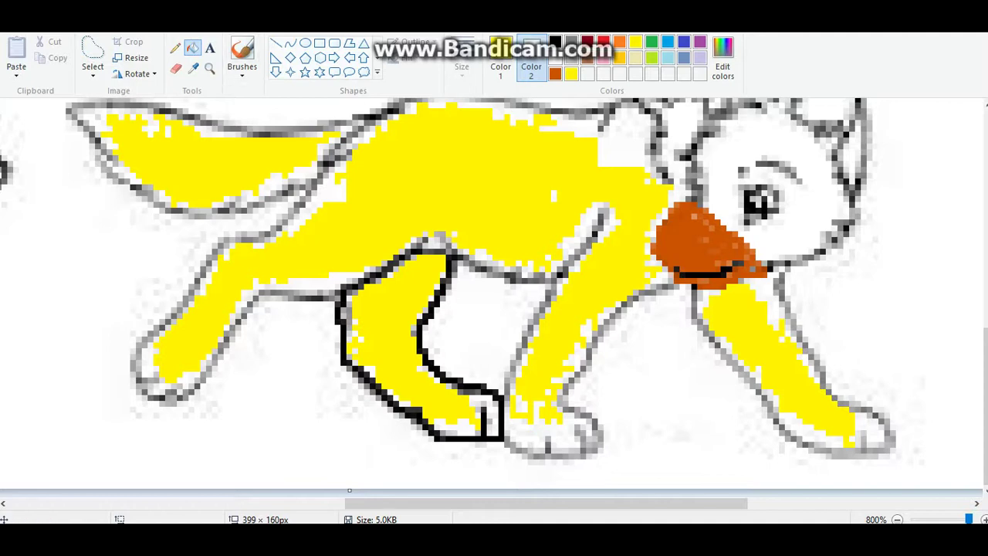
{"action": "left_click", "coordinate": [242, 58]}
{"action": "left_click", "coordinate": [461, 68]}
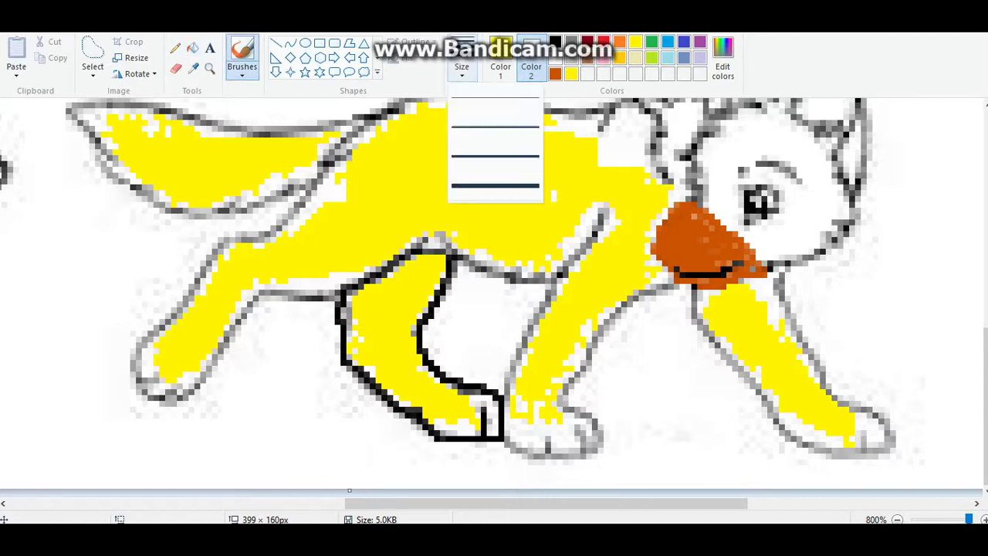
{"action": "left_click", "coordinate": [494, 156]}
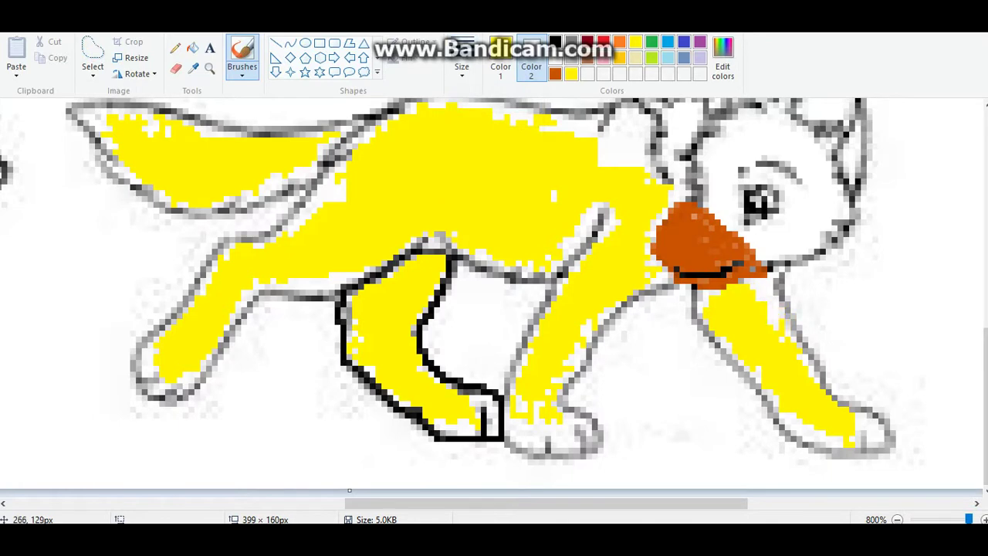
{"action": "mouse_move", "coordinate": [747, 298]}
{"action": "left_mouse_down"}
{"action": "mouse_move", "coordinate": [768, 301]}
{"action": "mouse_move", "coordinate": [802, 359]}
{"action": "left_mouse_up"}
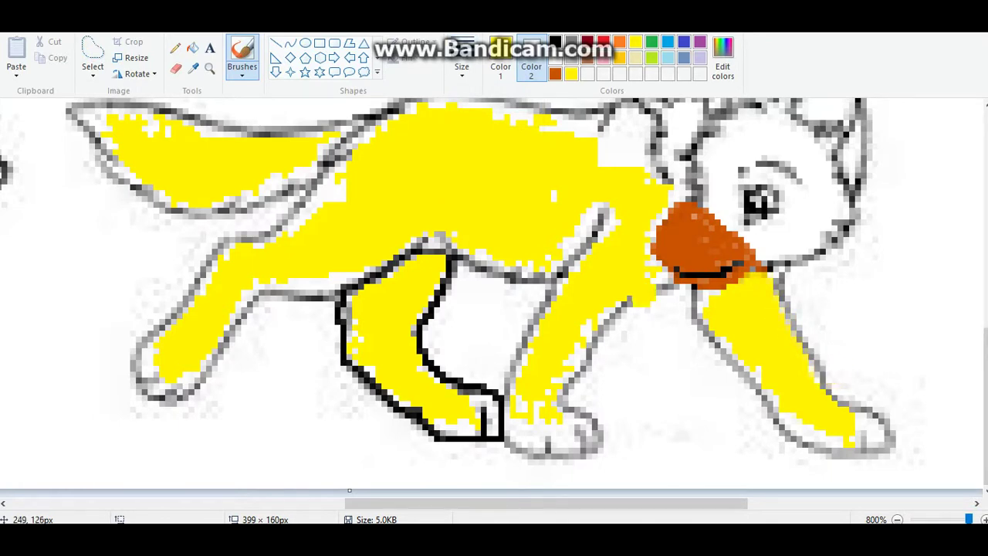
- Reduce the brush to the second-thinnest size and paint the white gaps in the right wolf's two hind legs yellow
{"action": "left_click", "coordinate": [462, 66]}
{"action": "left_click", "coordinate": [495, 154]}
{"action": "mouse_move", "coordinate": [420, 391]}
{"action": "left_mouse_down"}
{"action": "mouse_move", "coordinate": [492, 411]}
{"action": "mouse_move", "coordinate": [454, 423]}
{"action": "left_mouse_up"}
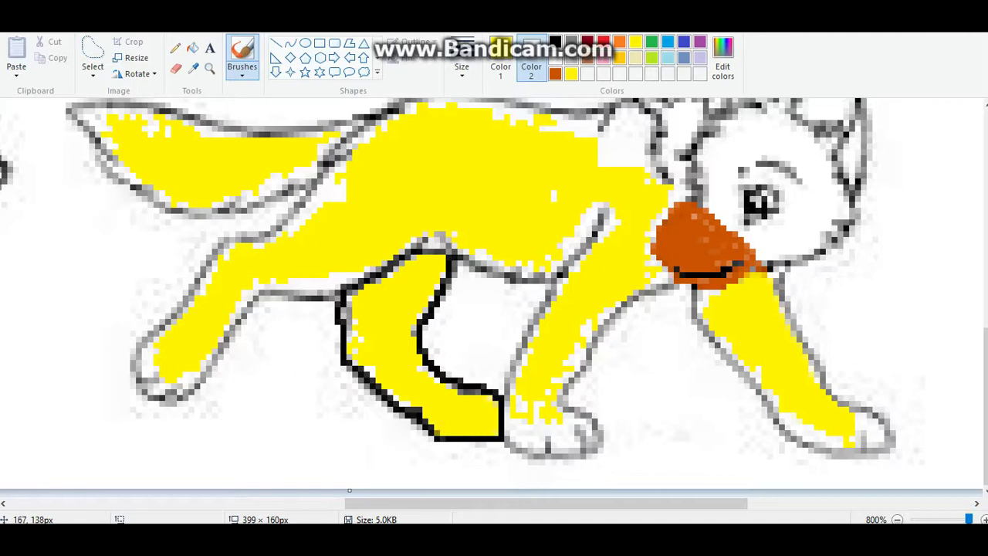
{"action": "mouse_move", "coordinate": [152, 356]}
{"action": "left_mouse_down"}
{"action": "mouse_move", "coordinate": [158, 392]}
{"action": "mouse_move", "coordinate": [139, 374]}
{"action": "left_mouse_up"}
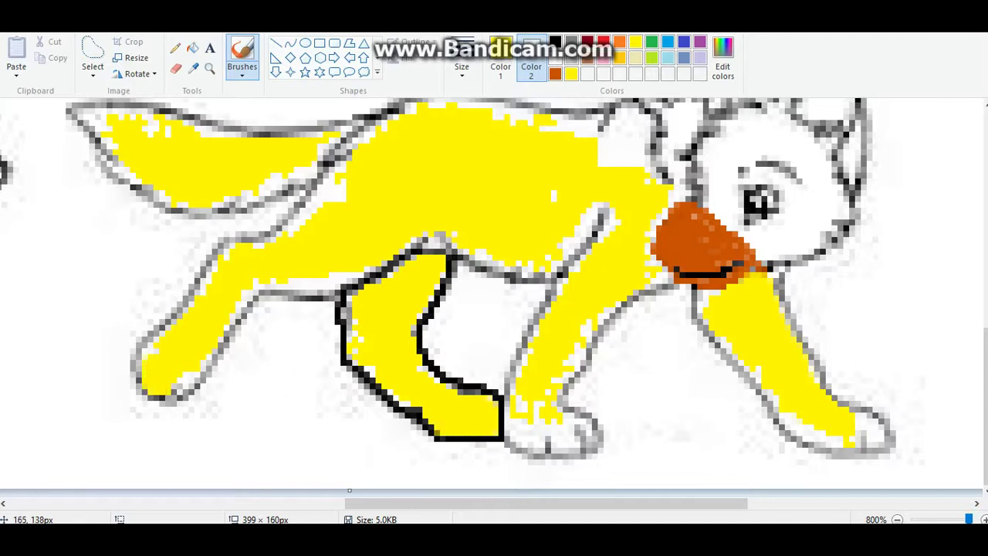
{"action": "left_click_drag", "start_coordinate": [164, 333], "coordinate": [219, 258]}
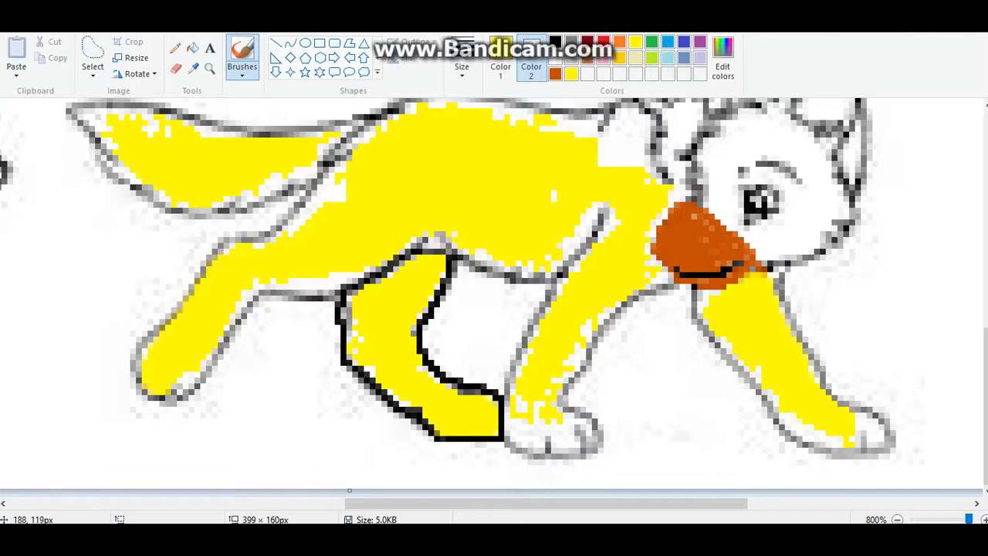
{"action": "mouse_move", "coordinate": [222, 248]}
{"action": "left_mouse_down"}
{"action": "mouse_move", "coordinate": [275, 232]}
{"action": "mouse_move", "coordinate": [340, 166]}
{"action": "left_mouse_up"}
{"action": "left_click_drag", "start_coordinate": [361, 277], "coordinate": [245, 298]}
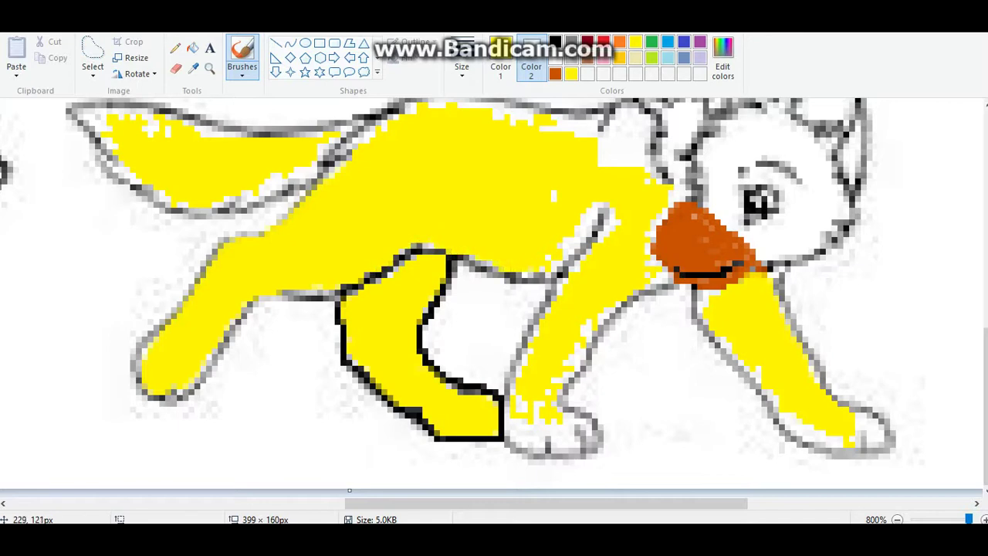
- Paint the white gaps in the right wolf's shoulder, chest, both front legs and front paws yellow up to the outlines
{"action": "mouse_move", "coordinate": [556, 268]}
{"action": "left_mouse_down"}
{"action": "mouse_move", "coordinate": [599, 209]}
{"action": "mouse_move", "coordinate": [612, 212]}
{"action": "mouse_move", "coordinate": [605, 240]}
{"action": "left_mouse_up"}
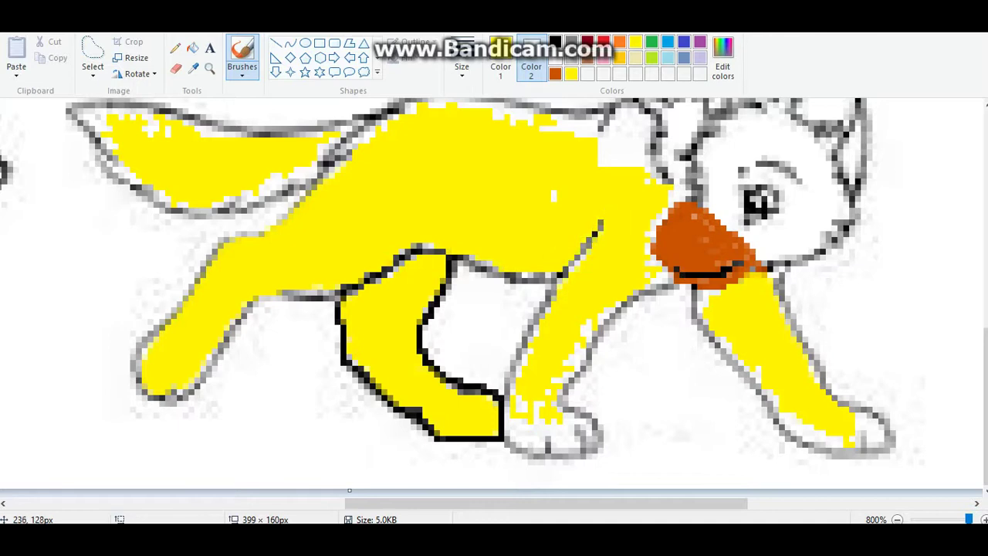
{"action": "left_click_drag", "start_coordinate": [532, 353], "coordinate": [518, 377]}
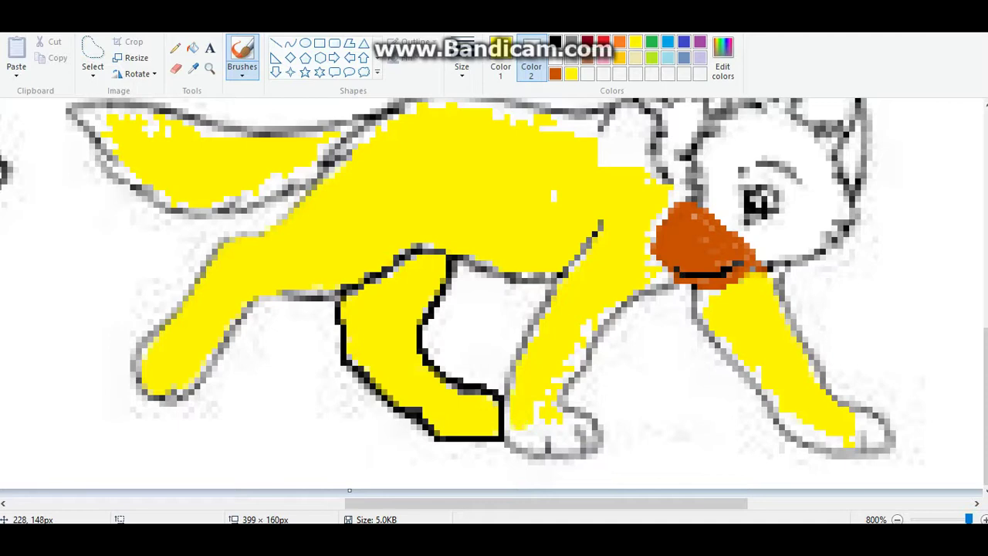
{"action": "mouse_move", "coordinate": [528, 439]}
{"action": "left_mouse_down"}
{"action": "mouse_move", "coordinate": [507, 428]}
{"action": "mouse_move", "coordinate": [563, 446]}
{"action": "left_mouse_up"}
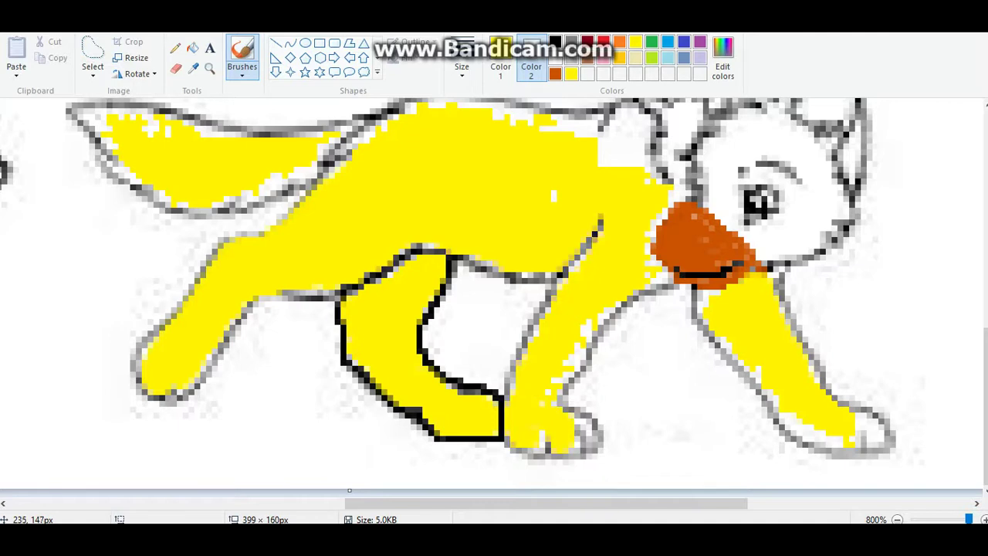
{"action": "left_click_drag", "start_coordinate": [556, 397], "coordinate": [595, 321]}
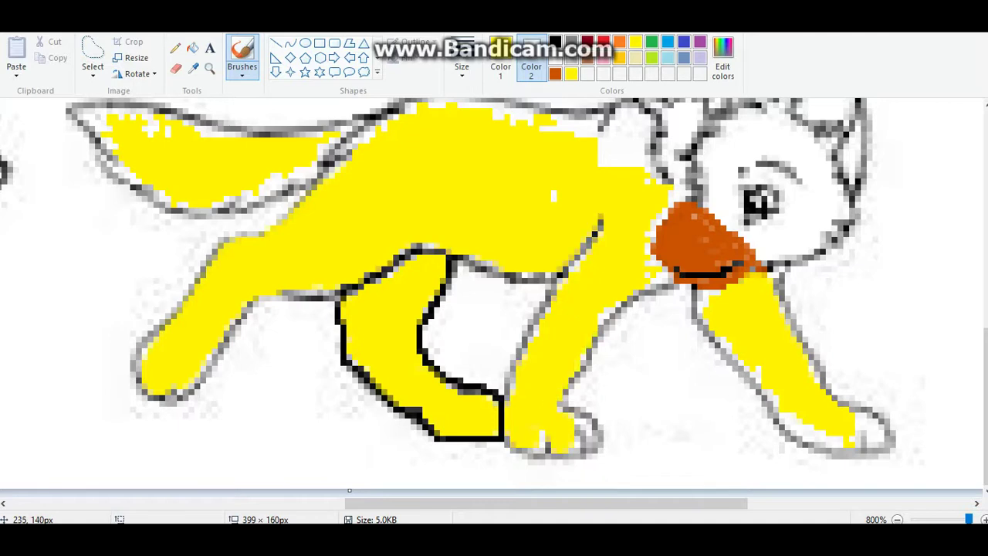
{"action": "mouse_move", "coordinate": [580, 435]}
{"action": "left_mouse_down"}
{"action": "mouse_move", "coordinate": [592, 446]}
{"action": "mouse_move", "coordinate": [574, 410]}
{"action": "left_mouse_up"}
{"action": "mouse_move", "coordinate": [592, 313]}
{"action": "left_mouse_down"}
{"action": "mouse_move", "coordinate": [660, 274]}
{"action": "mouse_move", "coordinate": [660, 237]}
{"action": "left_mouse_up"}
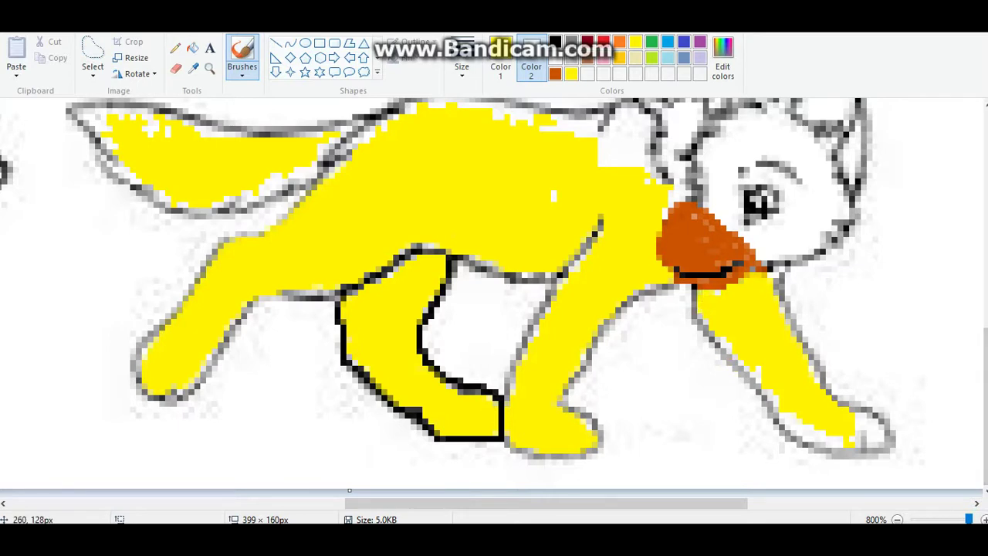
{"action": "mouse_move", "coordinate": [772, 364]}
{"action": "left_mouse_down"}
{"action": "mouse_move", "coordinate": [795, 421]}
{"action": "mouse_move", "coordinate": [826, 444]}
{"action": "mouse_move", "coordinate": [895, 438]}
{"action": "mouse_move", "coordinate": [841, 414]}
{"action": "left_mouse_up"}
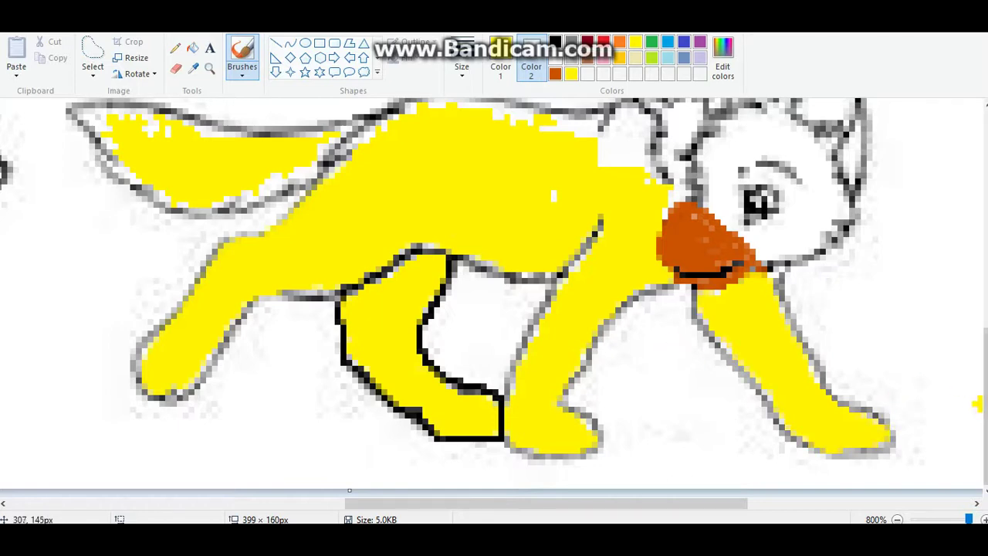
- Paint the right wolf's outer ear nearest the picture's edge yellow, including the narrow strip down the side of its head
{"action": "scroll", "coordinate": [976, 309], "scroll_direction": "up", "scroll_amount": 3}
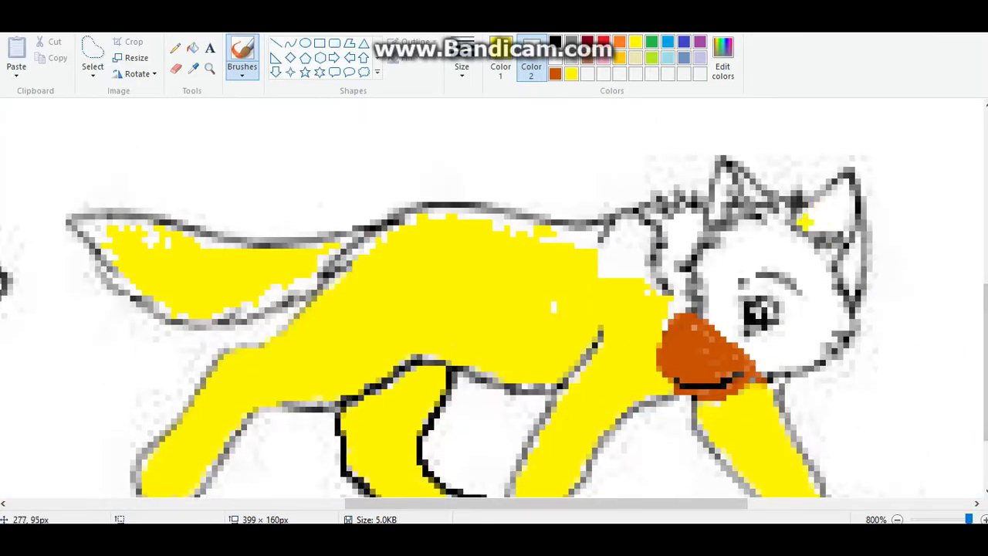
{"action": "mouse_move", "coordinate": [805, 216]}
{"action": "left_mouse_down"}
{"action": "mouse_move", "coordinate": [822, 216]}
{"action": "mouse_move", "coordinate": [842, 191]}
{"action": "left_mouse_up"}
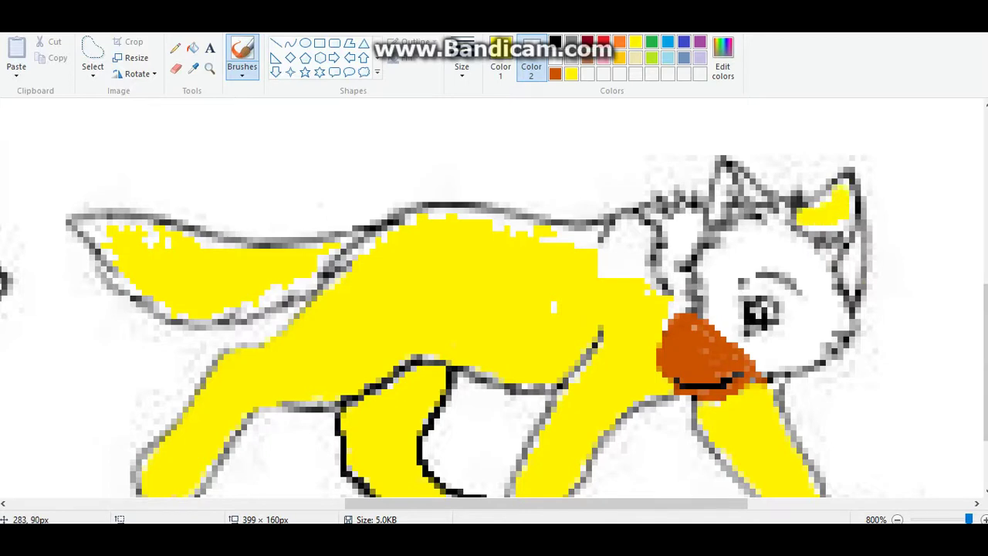
{"action": "mouse_move", "coordinate": [855, 270]}
{"action": "left_mouse_down"}
{"action": "mouse_move", "coordinate": [852, 287]}
{"action": "mouse_move", "coordinate": [852, 231]}
{"action": "left_mouse_up"}
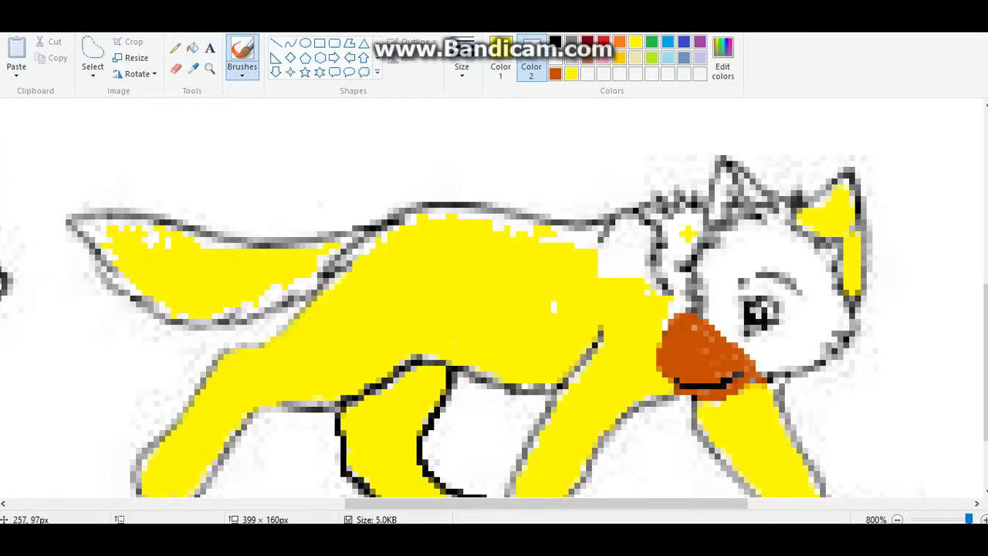
- Paint the white gaps in the right wolf's neck fur, back and tail yellow up to the outlines
{"action": "mouse_move", "coordinate": [676, 256]}
{"action": "left_mouse_down"}
{"action": "mouse_move", "coordinate": [669, 319]}
{"action": "mouse_move", "coordinate": [679, 292]}
{"action": "mouse_move", "coordinate": [664, 269]}
{"action": "mouse_move", "coordinate": [672, 222]}
{"action": "mouse_move", "coordinate": [691, 224]}
{"action": "mouse_move", "coordinate": [685, 255]}
{"action": "left_mouse_up"}
{"action": "mouse_move", "coordinate": [631, 294]}
{"action": "left_mouse_down"}
{"action": "mouse_move", "coordinate": [673, 299]}
{"action": "mouse_move", "coordinate": [642, 269]}
{"action": "mouse_move", "coordinate": [644, 238]}
{"action": "mouse_move", "coordinate": [627, 228]}
{"action": "mouse_move", "coordinate": [605, 255]}
{"action": "mouse_move", "coordinate": [622, 272]}
{"action": "mouse_move", "coordinate": [586, 239]}
{"action": "mouse_move", "coordinate": [471, 217]}
{"action": "mouse_move", "coordinate": [514, 243]}
{"action": "left_mouse_up"}
{"action": "mouse_move", "coordinate": [452, 211]}
{"action": "left_mouse_down"}
{"action": "mouse_move", "coordinate": [357, 245]}
{"action": "mouse_move", "coordinate": [319, 285]}
{"action": "mouse_move", "coordinate": [292, 261]}
{"action": "mouse_move", "coordinate": [337, 247]}
{"action": "mouse_move", "coordinate": [294, 289]}
{"action": "mouse_move", "coordinate": [236, 298]}
{"action": "left_mouse_up"}
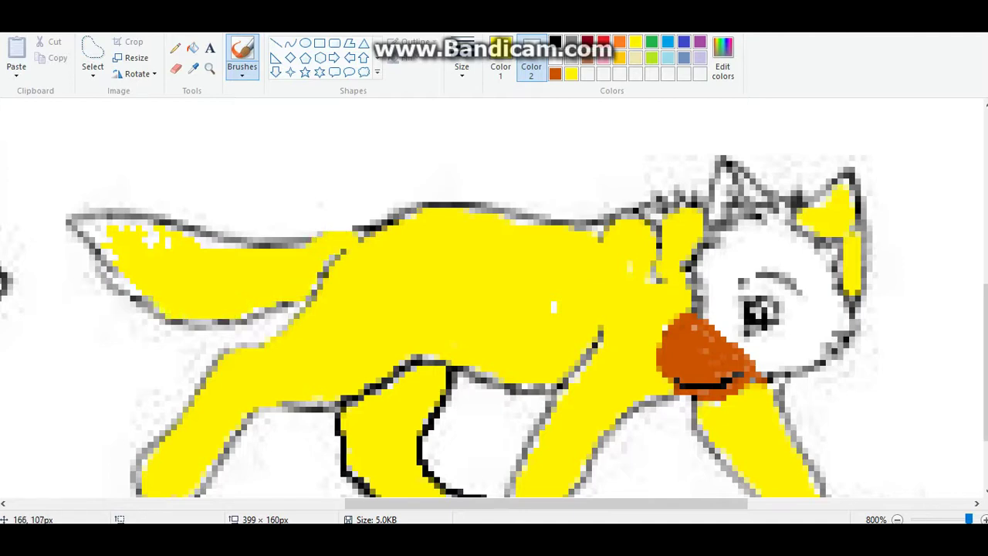
{"action": "mouse_move", "coordinate": [142, 301]}
{"action": "left_mouse_down"}
{"action": "mouse_move", "coordinate": [84, 232]}
{"action": "mouse_move", "coordinate": [232, 245]}
{"action": "mouse_move", "coordinate": [114, 232]}
{"action": "left_mouse_up"}
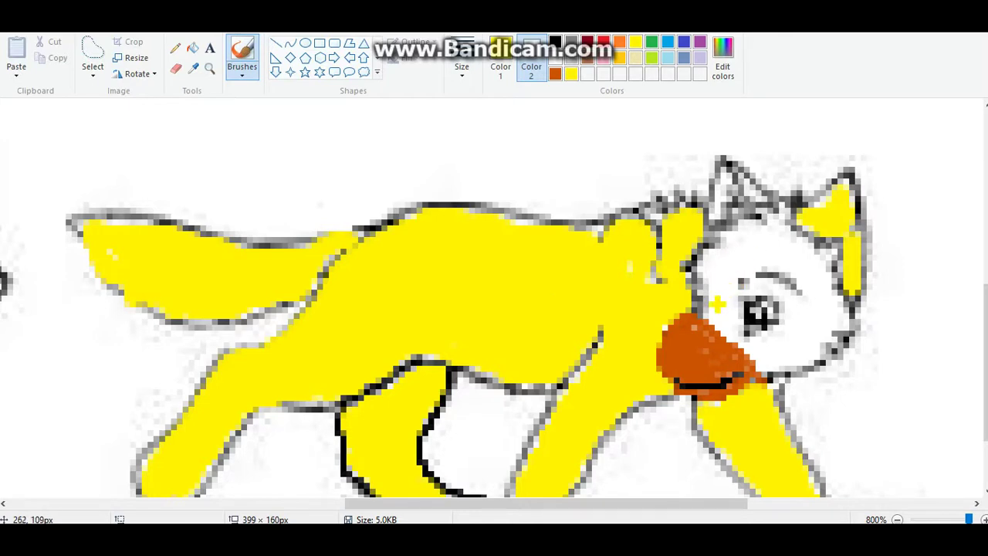
- Paint the right wolf's face and remaining ear yellow, covering the old eyebrow and working closely around the eye
{"action": "mouse_move", "coordinate": [706, 319]}
{"action": "left_mouse_down"}
{"action": "mouse_move", "coordinate": [733, 317]}
{"action": "mouse_move", "coordinate": [779, 357]}
{"action": "mouse_move", "coordinate": [818, 344]}
{"action": "mouse_move", "coordinate": [850, 310]}
{"action": "mouse_move", "coordinate": [811, 281]}
{"action": "mouse_move", "coordinate": [797, 247]}
{"action": "mouse_move", "coordinate": [823, 263]}
{"action": "mouse_move", "coordinate": [826, 242]}
{"action": "mouse_move", "coordinate": [834, 286]}
{"action": "mouse_move", "coordinate": [795, 271]}
{"action": "mouse_move", "coordinate": [772, 224]}
{"action": "mouse_move", "coordinate": [712, 229]}
{"action": "mouse_move", "coordinate": [725, 213]}
{"action": "mouse_move", "coordinate": [729, 177]}
{"action": "mouse_move", "coordinate": [772, 210]}
{"action": "mouse_move", "coordinate": [764, 228]}
{"action": "mouse_move", "coordinate": [733, 231]}
{"action": "mouse_move", "coordinate": [714, 302]}
{"action": "mouse_move", "coordinate": [702, 270]}
{"action": "mouse_move", "coordinate": [710, 245]}
{"action": "mouse_move", "coordinate": [747, 245]}
{"action": "mouse_move", "coordinate": [729, 276]}
{"action": "mouse_move", "coordinate": [792, 282]}
{"action": "mouse_move", "coordinate": [784, 344]}
{"action": "mouse_move", "coordinate": [776, 333]}
{"action": "mouse_move", "coordinate": [785, 305]}
{"action": "mouse_move", "coordinate": [728, 301]}
{"action": "mouse_move", "coordinate": [770, 251]}
{"action": "left_mouse_up"}
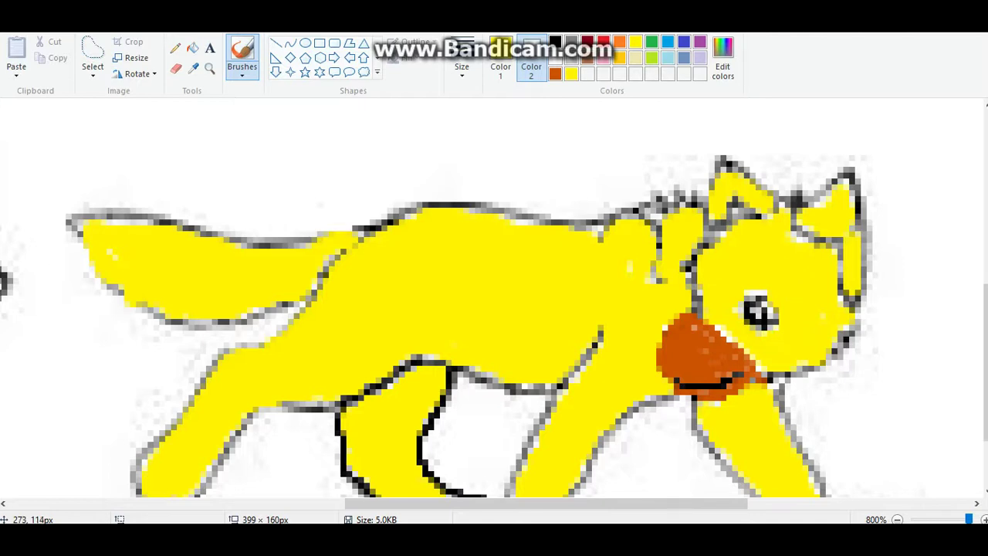
{"action": "left_click_drag", "start_coordinate": [738, 301], "coordinate": [767, 293]}
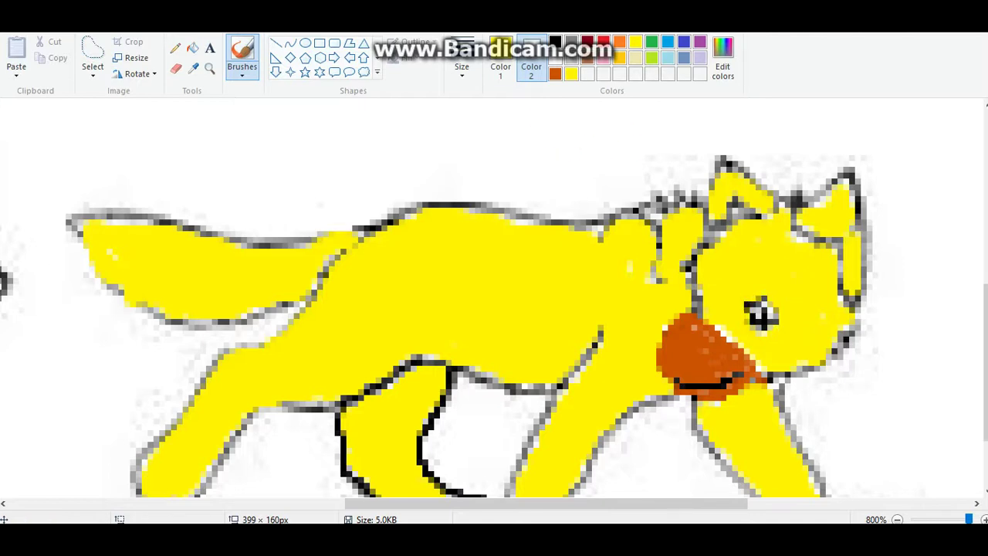
- Switch the primary color to black with the thinnest brush size and redraw the right wolf's eyebrow and eye outline
{"action": "left_click", "coordinate": [500, 62]}
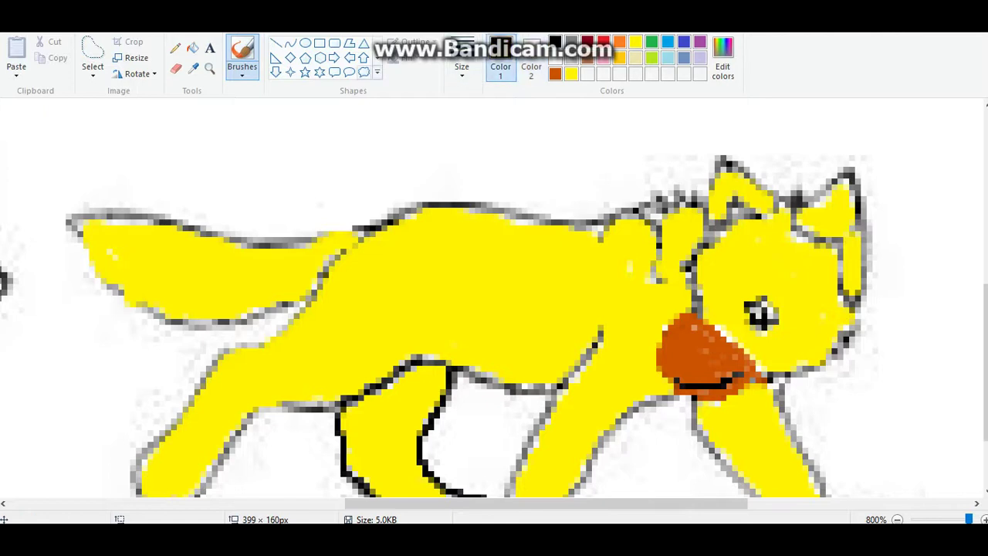
{"action": "left_click", "coordinate": [461, 68]}
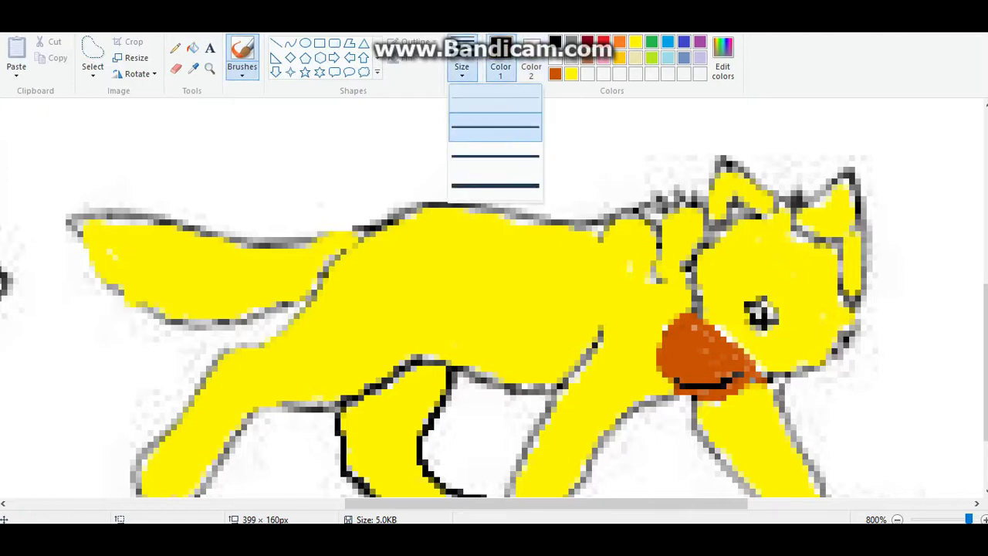
{"action": "left_click", "coordinate": [494, 98]}
{"action": "left_click_drag", "start_coordinate": [750, 280], "coordinate": [787, 298]}
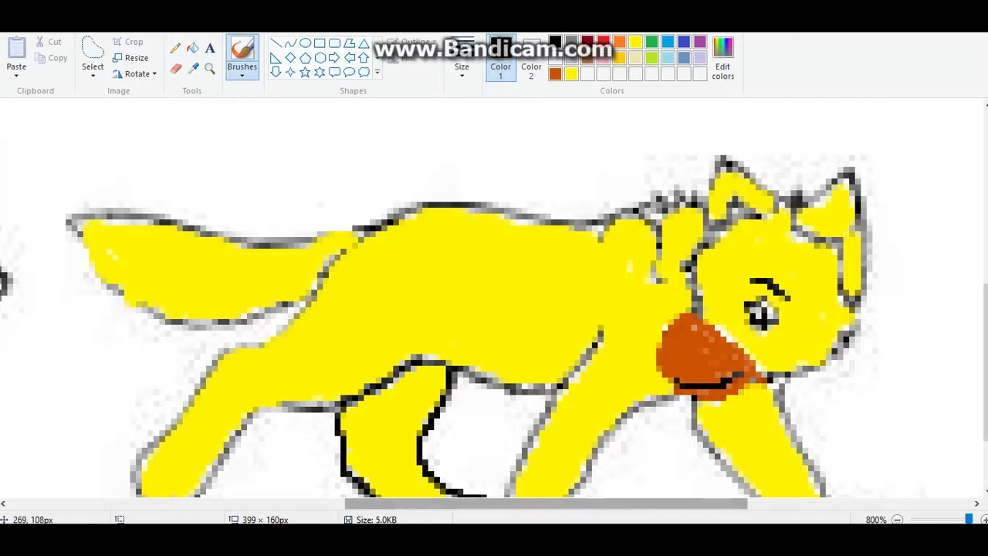
{"action": "mouse_move", "coordinate": [752, 300]}
{"action": "left_mouse_down"}
{"action": "mouse_move", "coordinate": [775, 296]}
{"action": "mouse_move", "coordinate": [802, 320]}
{"action": "left_mouse_up"}
- Mix a lighter custom purple for the left wolf by raising the luminosity of the palette purple
{"action": "left_click_drag", "start_coordinate": [709, 503], "coordinate": [409, 503]}
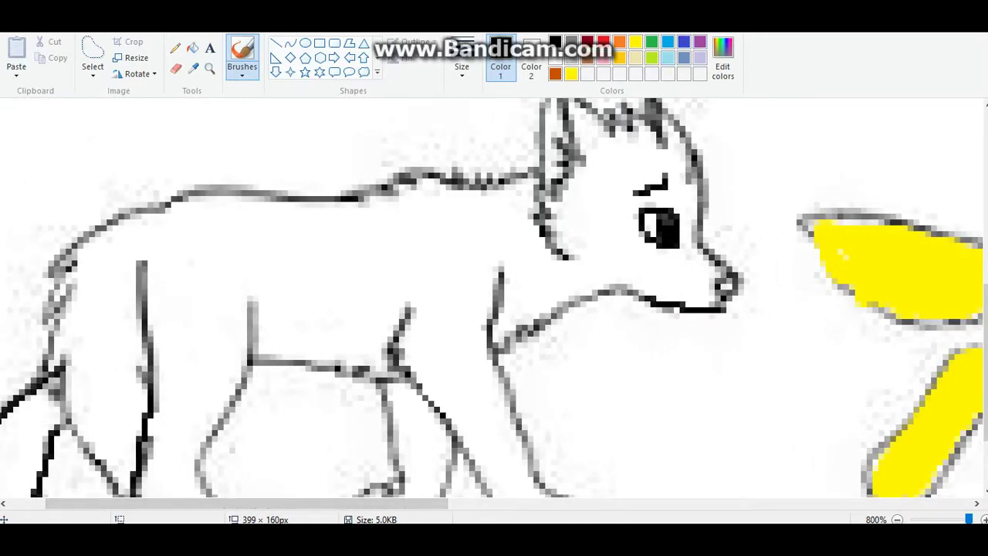
{"action": "left_click", "coordinate": [722, 56]}
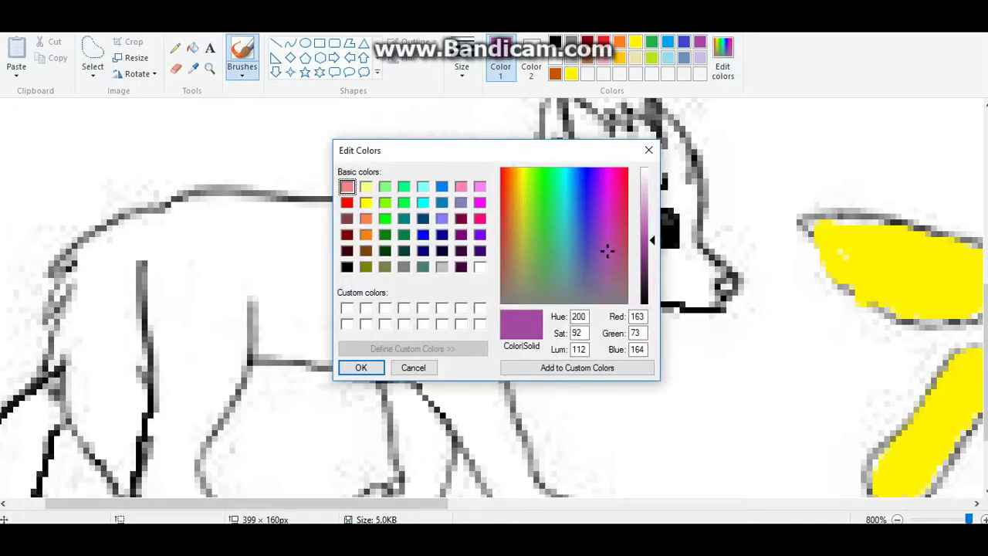
{"action": "left_click_drag", "start_coordinate": [651, 240], "coordinate": [651, 205]}
{"action": "left_click", "coordinate": [361, 368]}
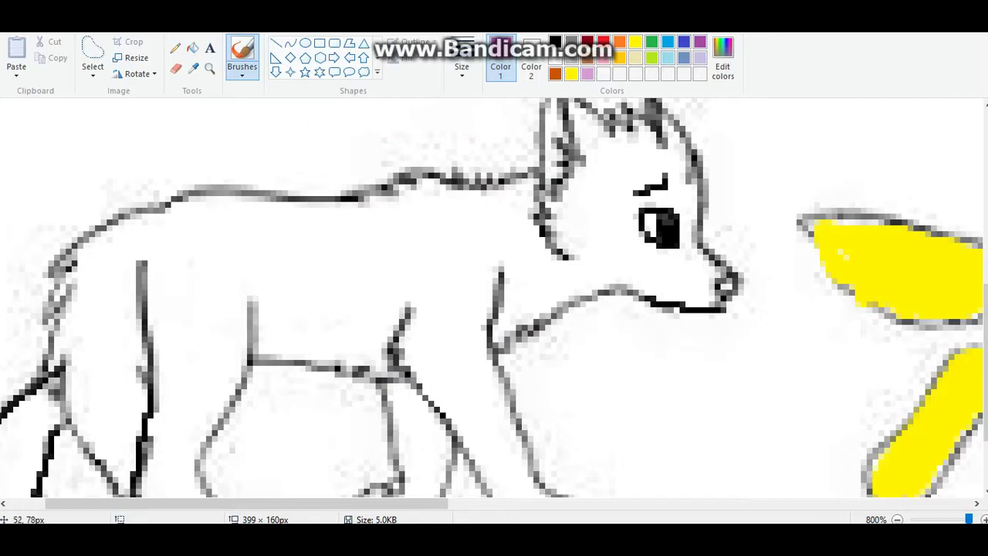
- Fill the left wolf's body, head and all four legs with the darker palette purple
{"action": "left_click", "coordinate": [193, 48]}
{"action": "left_click", "coordinate": [324, 265]}
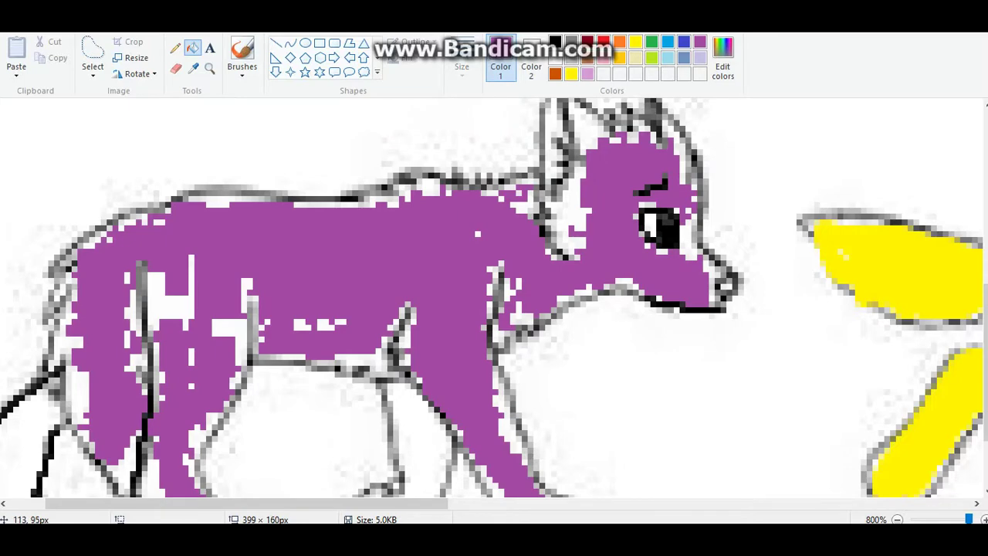
{"action": "scroll", "coordinate": [494, 297], "scroll_direction": "down", "scroll_amount": 3}
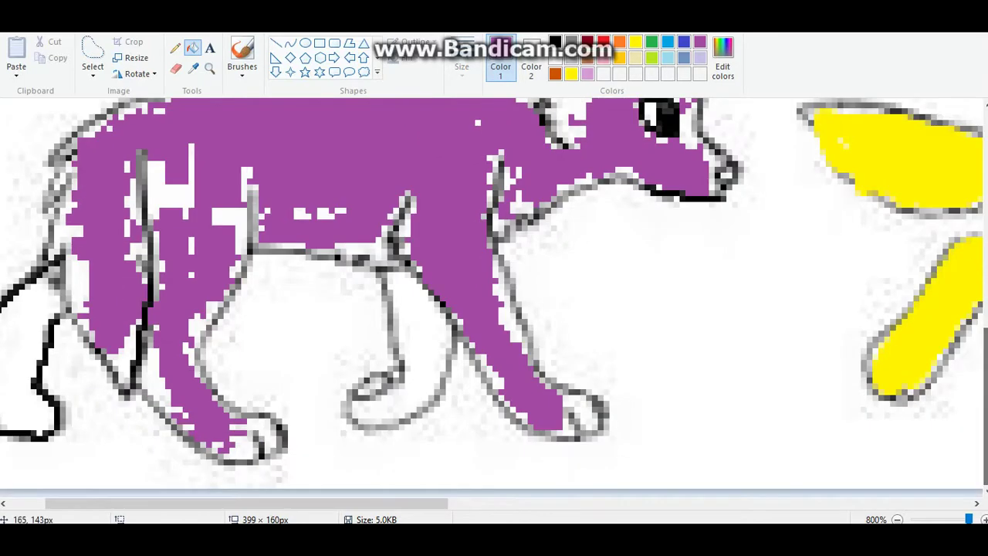
{"action": "left_click", "coordinate": [417, 324]}
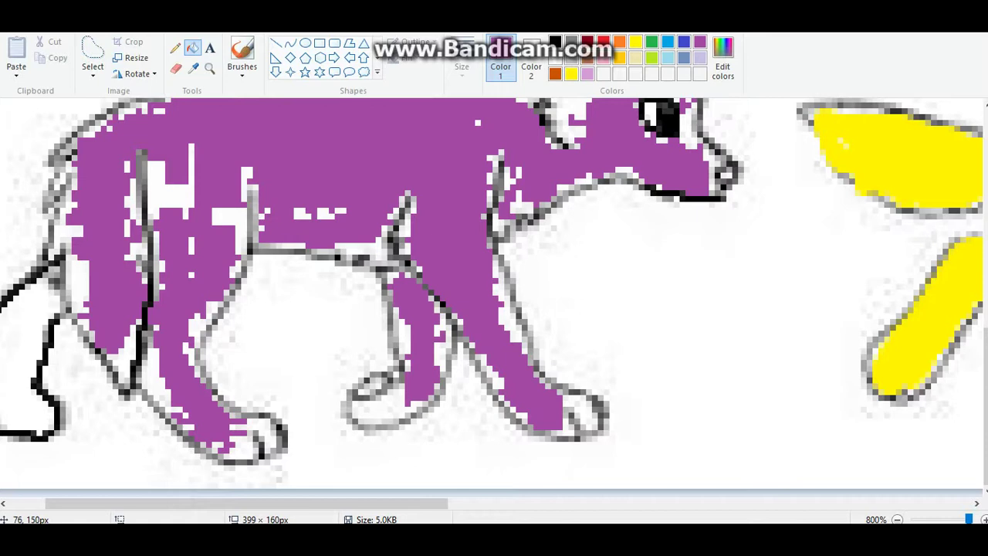
{"action": "left_click", "coordinate": [241, 451]}
{"action": "left_click", "coordinate": [31, 381]}
{"action": "left_click_drag", "start_coordinate": [66, 502], "coordinate": [29, 502]}
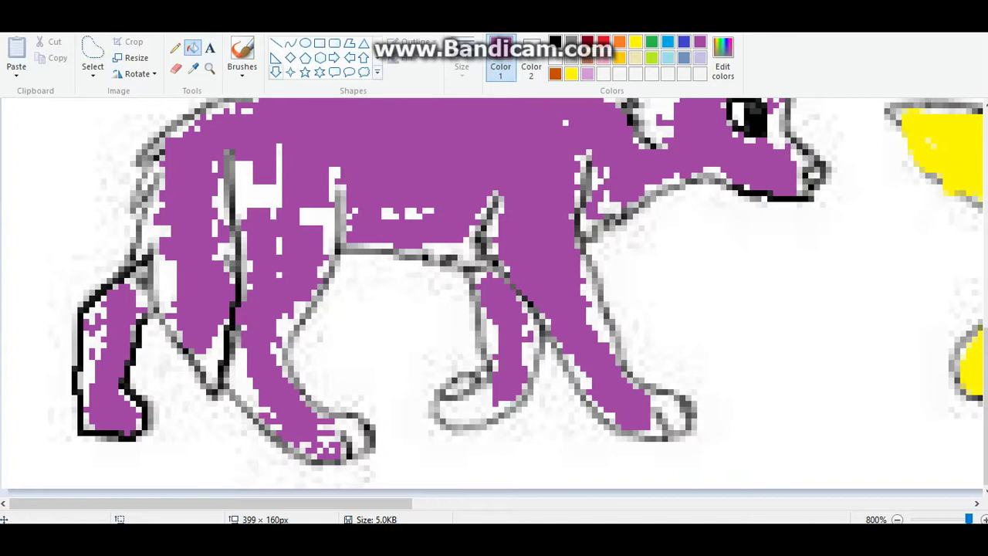
- Paint the white gaps in the left wolf's near hind leg, haunch and paw purple with the second-thinnest brush
{"action": "left_click", "coordinate": [242, 55]}
{"action": "left_click", "coordinate": [462, 65]}
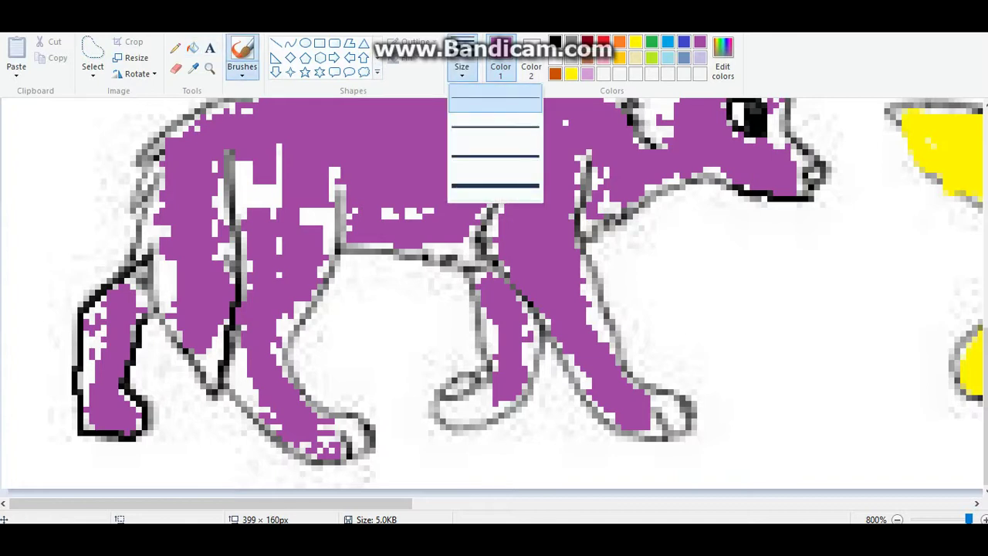
{"action": "left_click", "coordinate": [494, 126]}
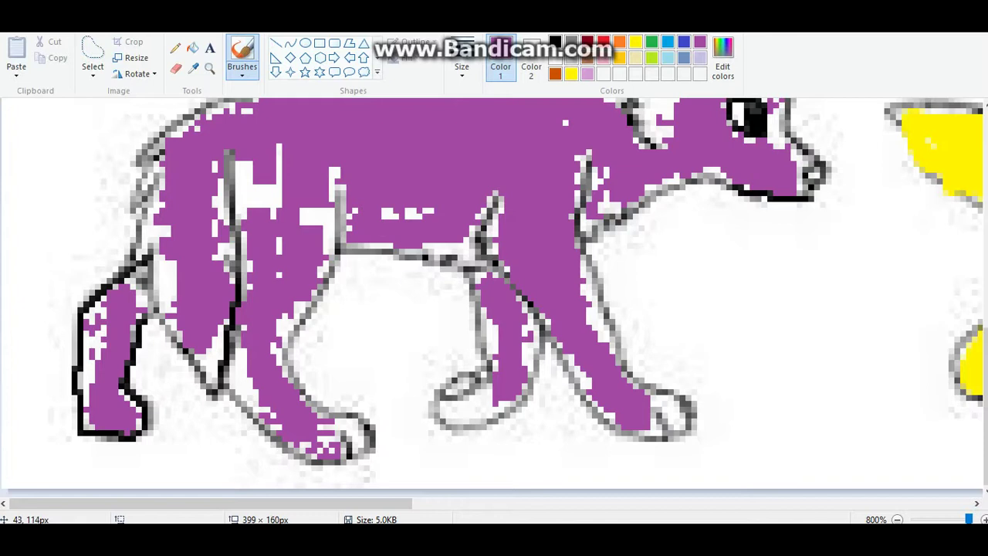
{"action": "mouse_move", "coordinate": [247, 194]}
{"action": "left_mouse_down"}
{"action": "mouse_move", "coordinate": [245, 182]}
{"action": "mouse_move", "coordinate": [264, 199]}
{"action": "mouse_move", "coordinate": [275, 158]}
{"action": "mouse_move", "coordinate": [302, 185]}
{"action": "mouse_move", "coordinate": [338, 185]}
{"action": "mouse_move", "coordinate": [322, 225]}
{"action": "mouse_move", "coordinate": [307, 216]}
{"action": "left_mouse_up"}
{"action": "mouse_move", "coordinate": [314, 269]}
{"action": "left_mouse_down"}
{"action": "mouse_move", "coordinate": [284, 330]}
{"action": "mouse_move", "coordinate": [325, 264]}
{"action": "left_mouse_up"}
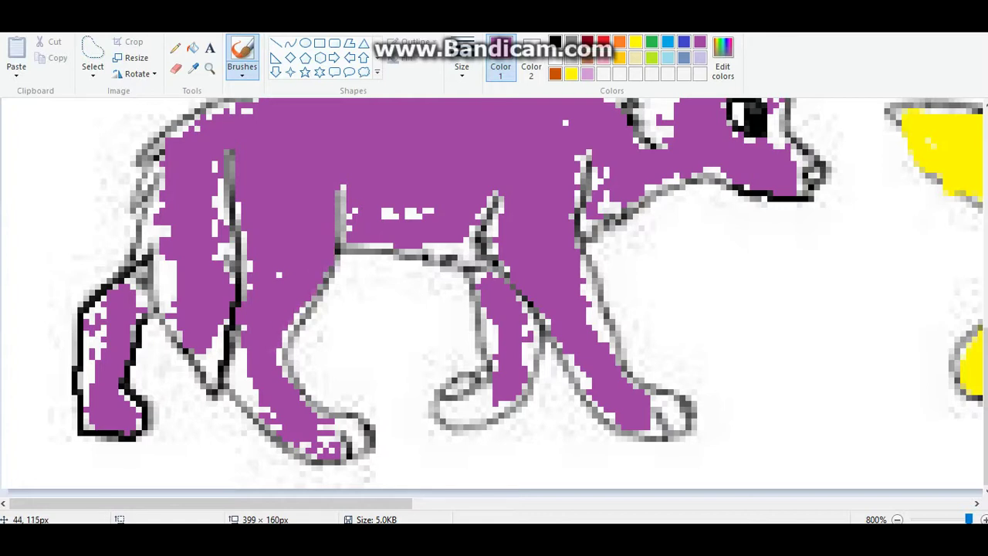
{"action": "mouse_move", "coordinate": [246, 231]}
{"action": "left_mouse_down"}
{"action": "mouse_move", "coordinate": [236, 370]}
{"action": "mouse_move", "coordinate": [267, 419]}
{"action": "left_mouse_up"}
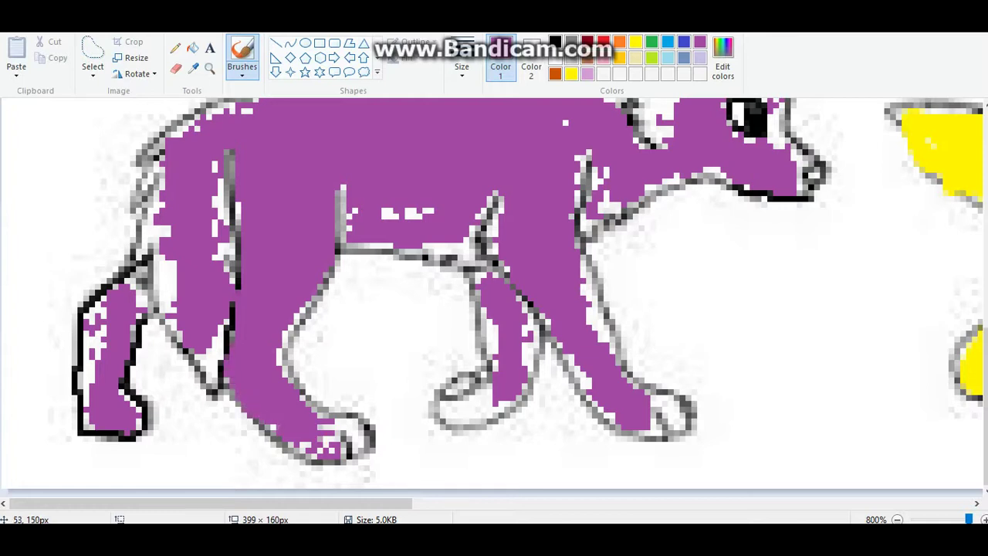
{"action": "mouse_move", "coordinate": [322, 443]}
{"action": "left_mouse_down"}
{"action": "mouse_move", "coordinate": [355, 423]}
{"action": "mouse_move", "coordinate": [360, 456]}
{"action": "left_mouse_up"}
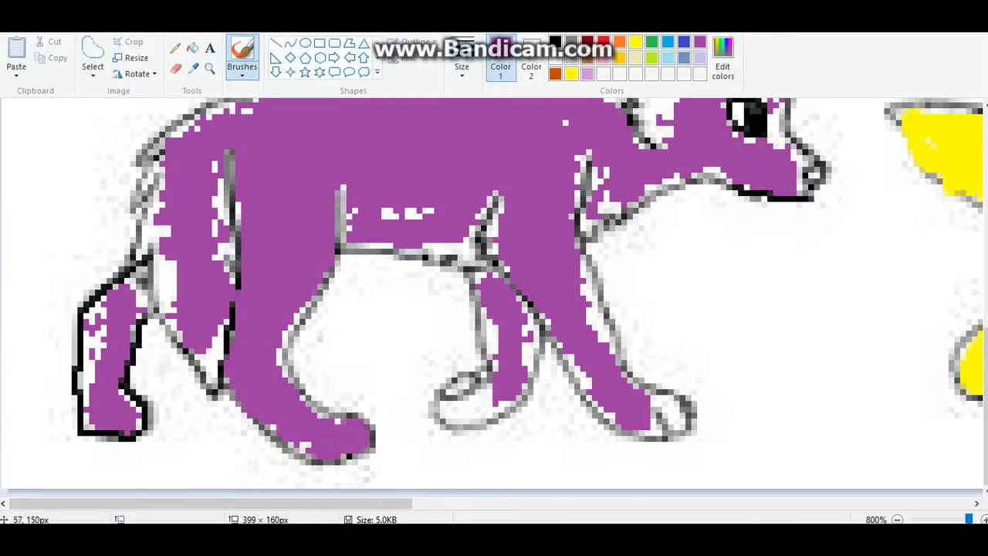
- Paint the unfilled areas of the left wolf's two front legs and paws purple
{"action": "mouse_move", "coordinate": [497, 353]}
{"action": "left_mouse_down"}
{"action": "mouse_move", "coordinate": [488, 304]}
{"action": "mouse_move", "coordinate": [491, 386]}
{"action": "mouse_move", "coordinate": [443, 414]}
{"action": "mouse_move", "coordinate": [504, 407]}
{"action": "mouse_move", "coordinate": [531, 363]}
{"action": "mouse_move", "coordinate": [530, 305]}
{"action": "left_mouse_up"}
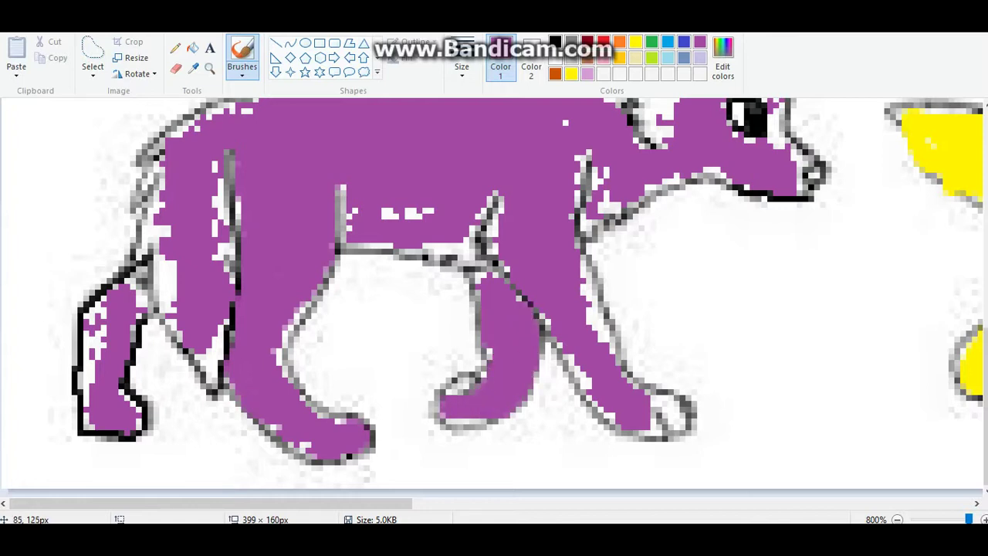
{"action": "mouse_move", "coordinate": [580, 256]}
{"action": "left_mouse_down"}
{"action": "mouse_move", "coordinate": [594, 328]}
{"action": "mouse_move", "coordinate": [624, 380]}
{"action": "mouse_move", "coordinate": [681, 420]}
{"action": "mouse_move", "coordinate": [561, 367]}
{"action": "mouse_move", "coordinate": [599, 367]}
{"action": "left_mouse_up"}
{"action": "left_click_drag", "start_coordinate": [612, 415], "coordinate": [676, 429]}
- Paint the white areas of the left wolf's cheek and the front part of its near ear purple
{"action": "scroll", "coordinate": [662, 297], "scroll_direction": "up", "scroll_amount": 3}
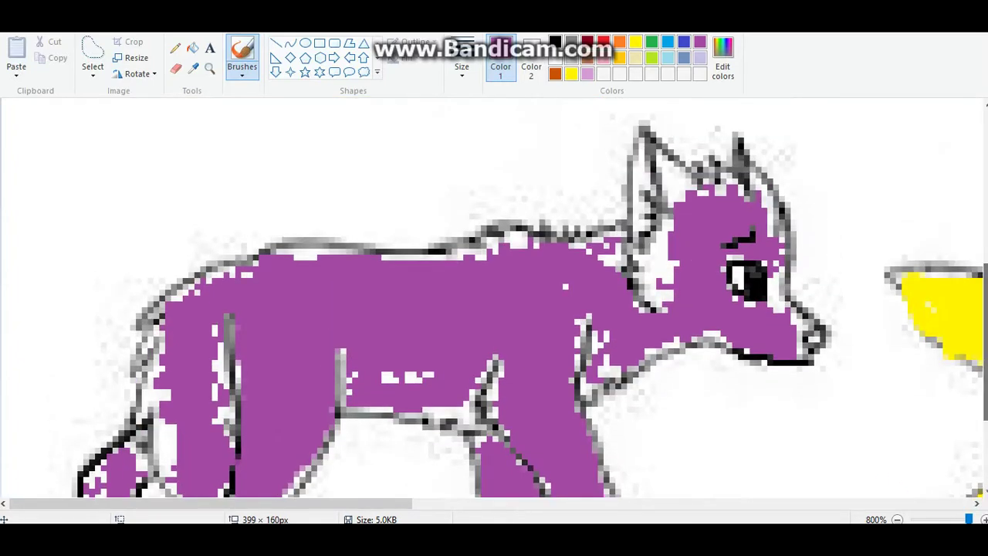
{"action": "mouse_move", "coordinate": [662, 297]}
{"action": "left_mouse_down"}
{"action": "mouse_move", "coordinate": [649, 266]}
{"action": "mouse_move", "coordinate": [664, 262]}
{"action": "mouse_move", "coordinate": [656, 208]}
{"action": "mouse_move", "coordinate": [666, 156]}
{"action": "left_mouse_up"}
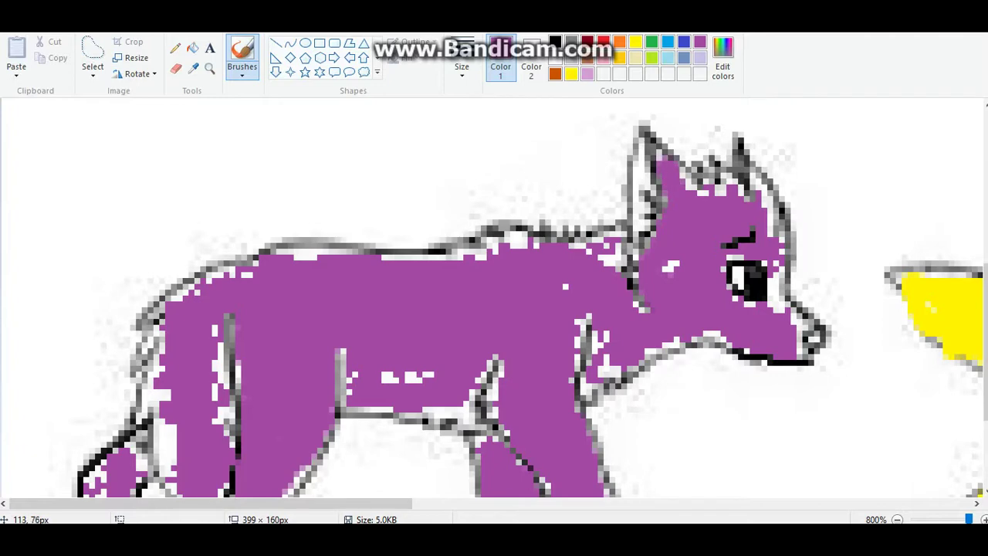
{"action": "left_click", "coordinate": [668, 267]}
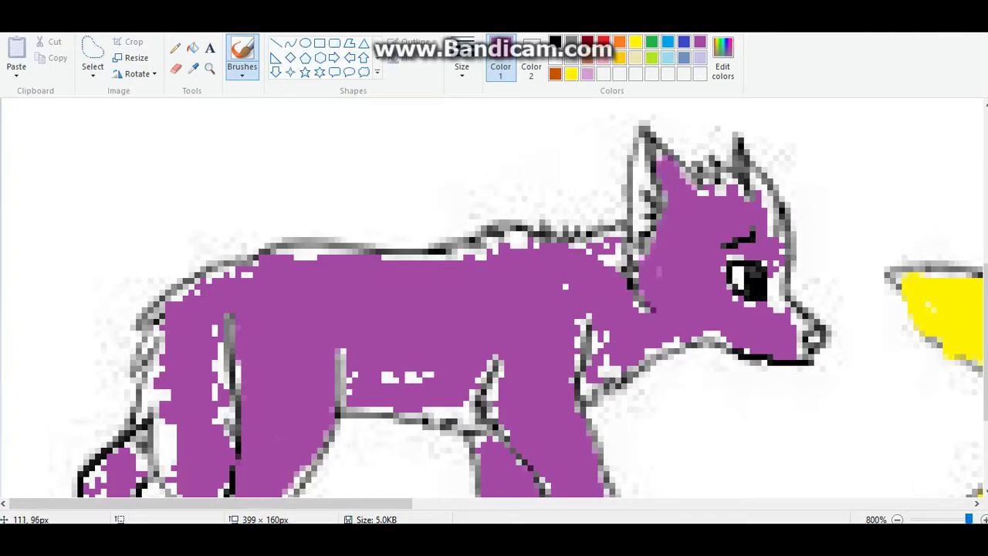
- Mix a darker custom purple with hue 200, saturation 92 and luminosity 90
{"action": "left_click", "coordinate": [624, 193]}
{"action": "left_click", "coordinate": [722, 58]}
{"action": "left_click_drag", "start_coordinate": [651, 240], "coordinate": [652, 253]}
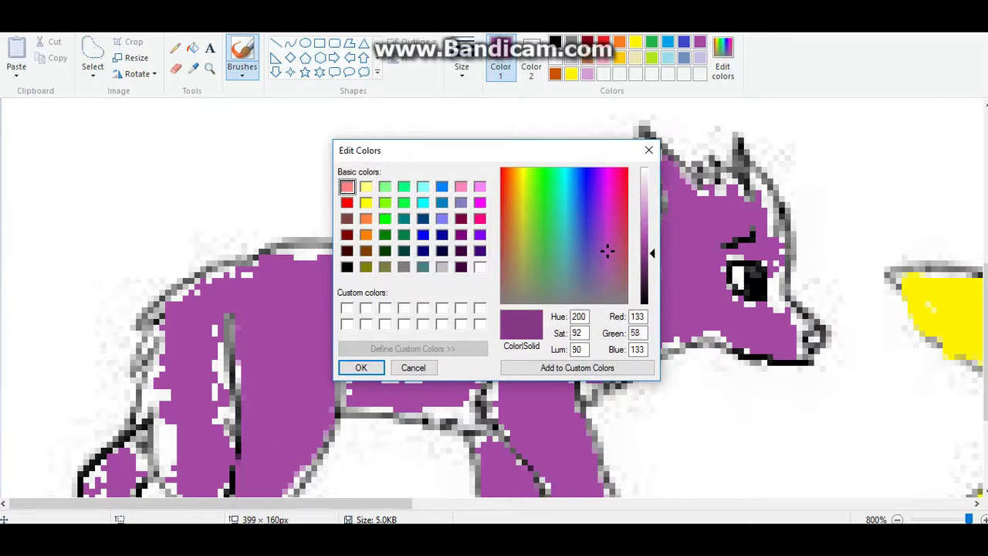
{"action": "left_click", "coordinate": [360, 368]}
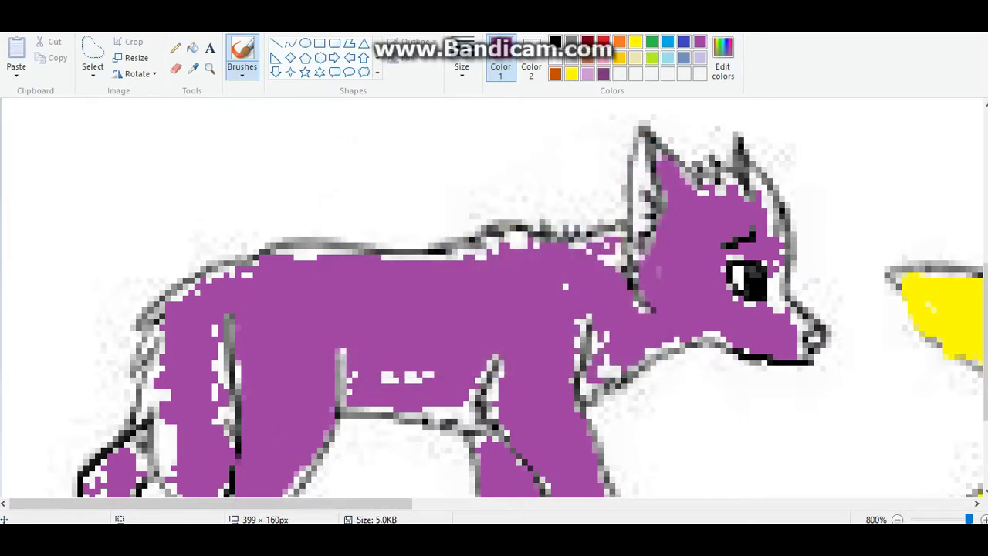
- Paint the inside of the left wolf's near ear dark purple with the thinnest brush
{"action": "left_click", "coordinate": [461, 68]}
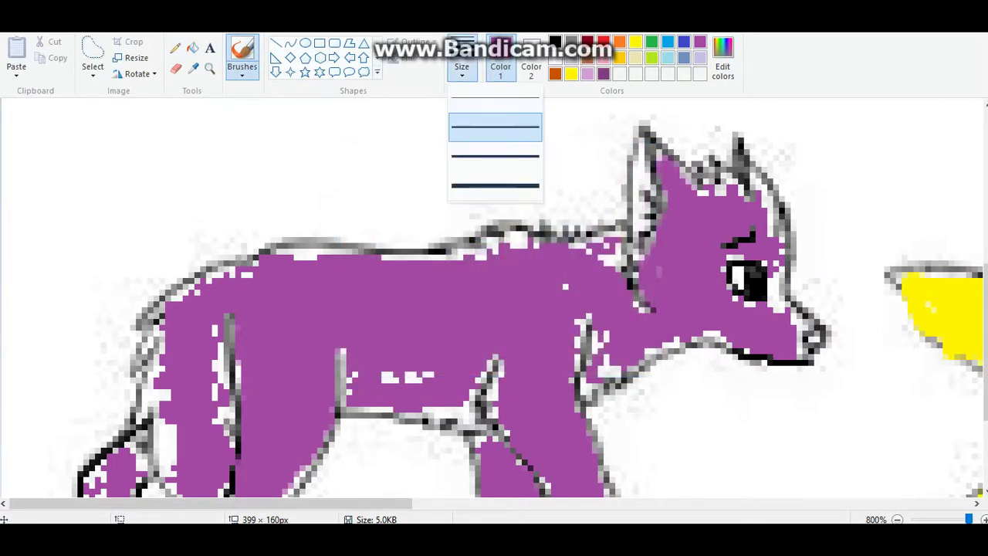
{"action": "left_click", "coordinate": [494, 98]}
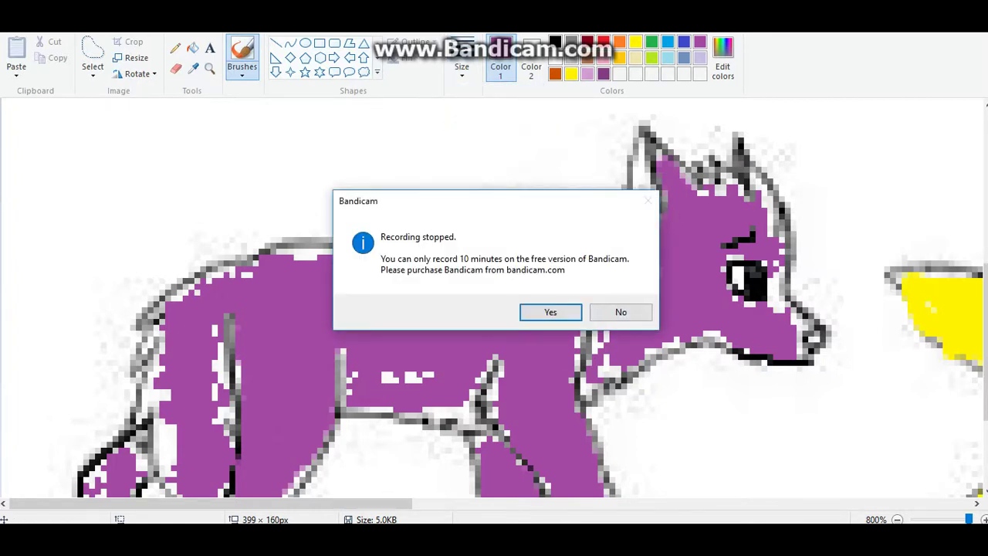
{"action": "left_click", "coordinate": [620, 312]}
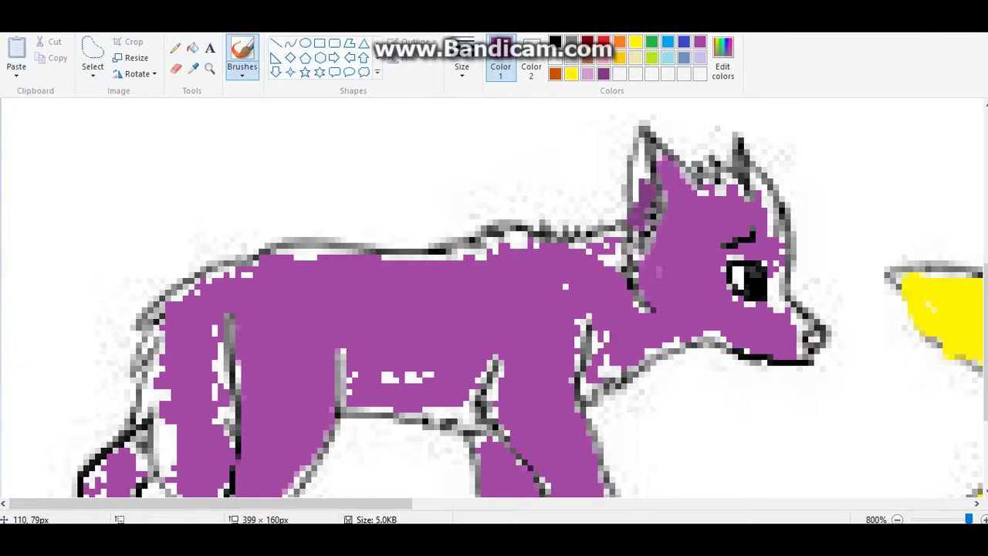
{"action": "left_click_drag", "start_coordinate": [638, 139], "coordinate": [635, 183]}
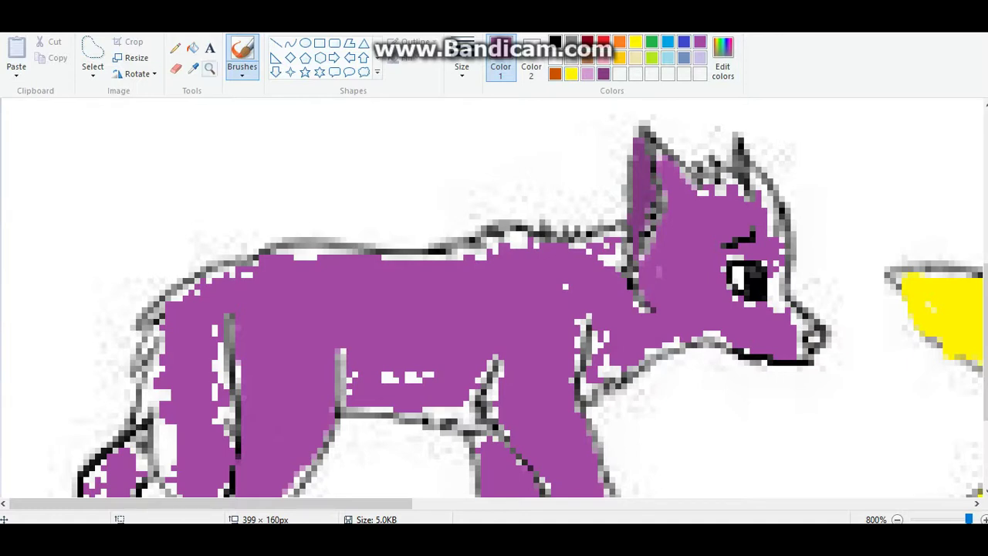
- Paint the gaps along the left wolf's back and shoulders in the body purple with the second-thickest brush
{"action": "left_click", "coordinate": [462, 67]}
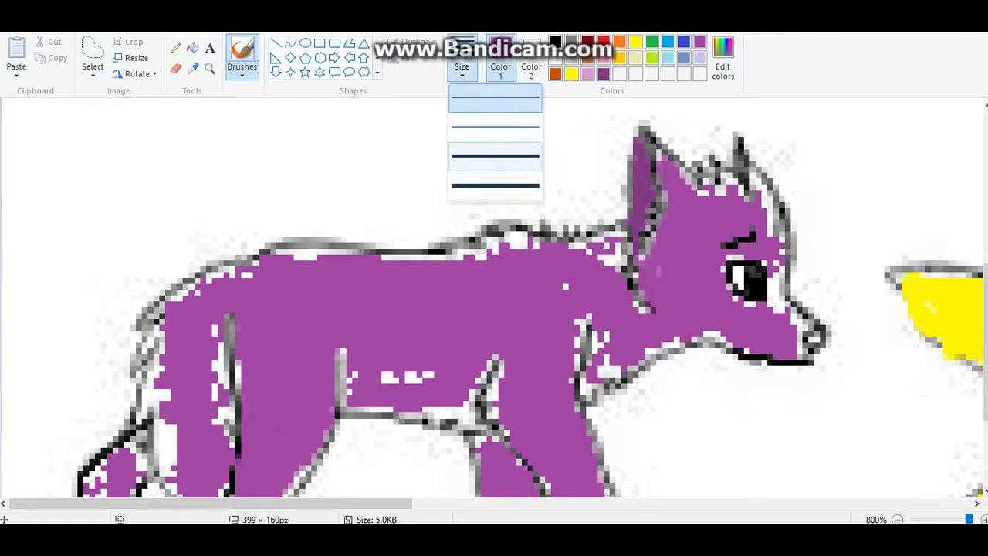
{"action": "left_click", "coordinate": [495, 156]}
{"action": "mouse_move", "coordinate": [467, 255]}
{"action": "left_mouse_down"}
{"action": "mouse_move", "coordinate": [545, 231]}
{"action": "mouse_move", "coordinate": [625, 245]}
{"action": "mouse_move", "coordinate": [621, 262]}
{"action": "left_mouse_up"}
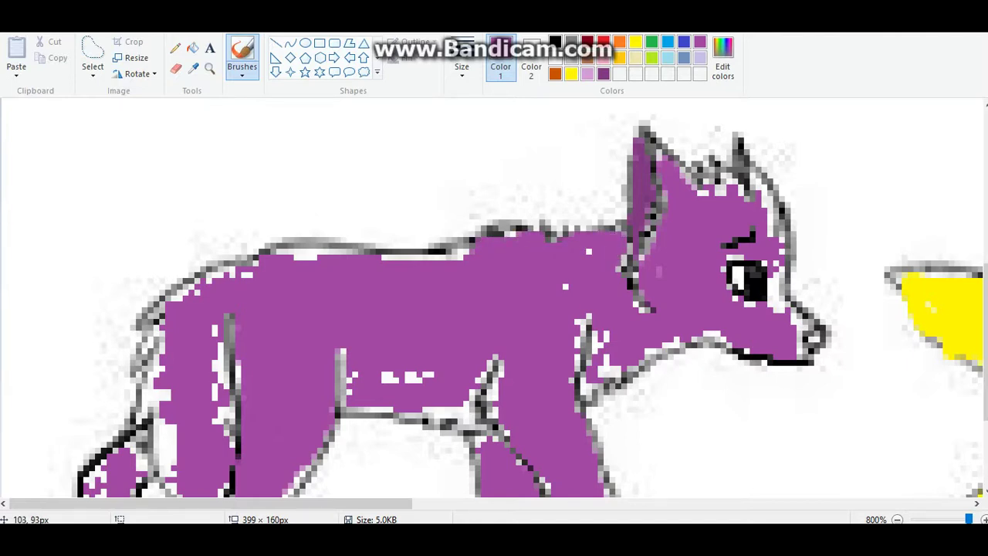
{"action": "left_click_drag", "start_coordinate": [465, 259], "coordinate": [303, 251]}
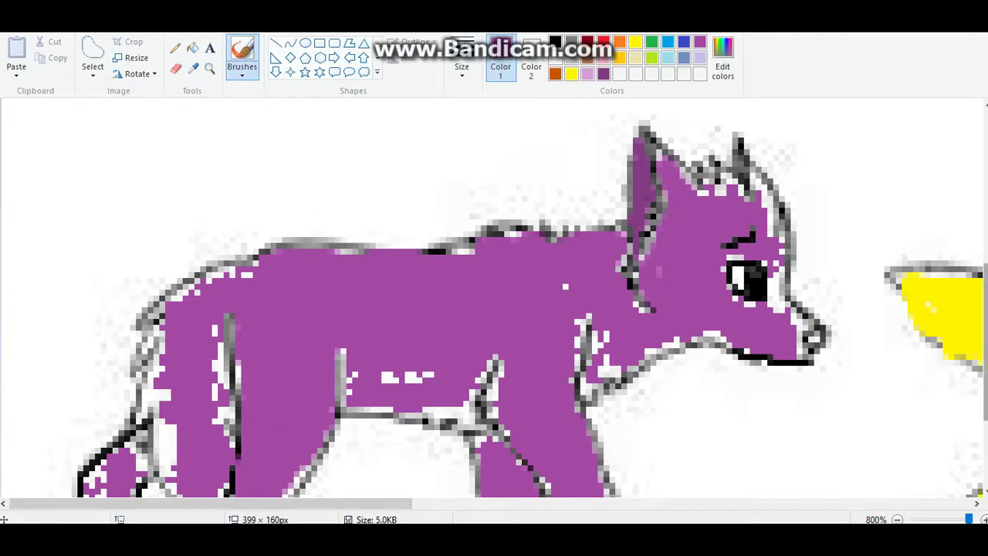
- Paint the gaps around the left wolf's muzzle and eye and along its lower neck purple
{"action": "left_click_drag", "start_coordinate": [984, 292], "coordinate": [984, 319]}
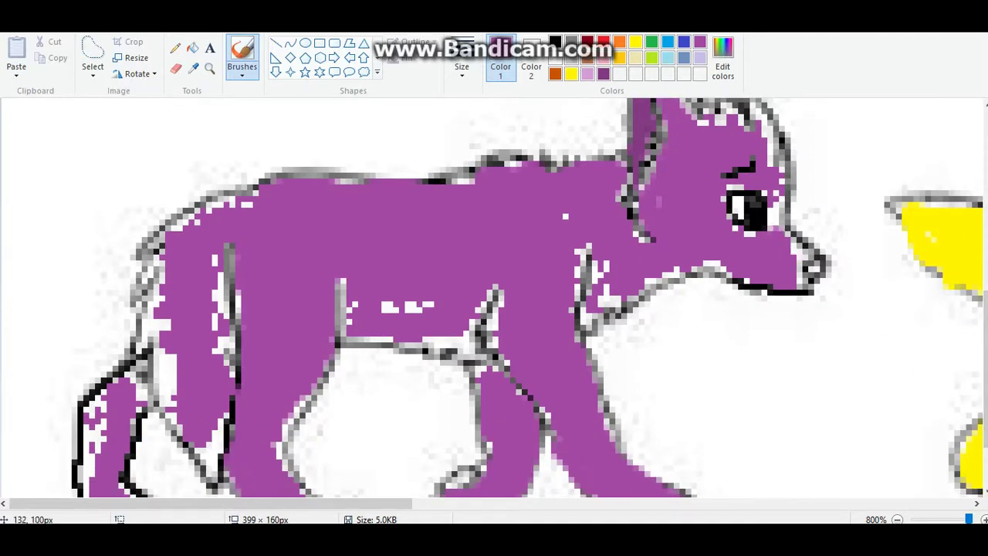
{"action": "left_click_drag", "start_coordinate": [774, 237], "coordinate": [774, 199]}
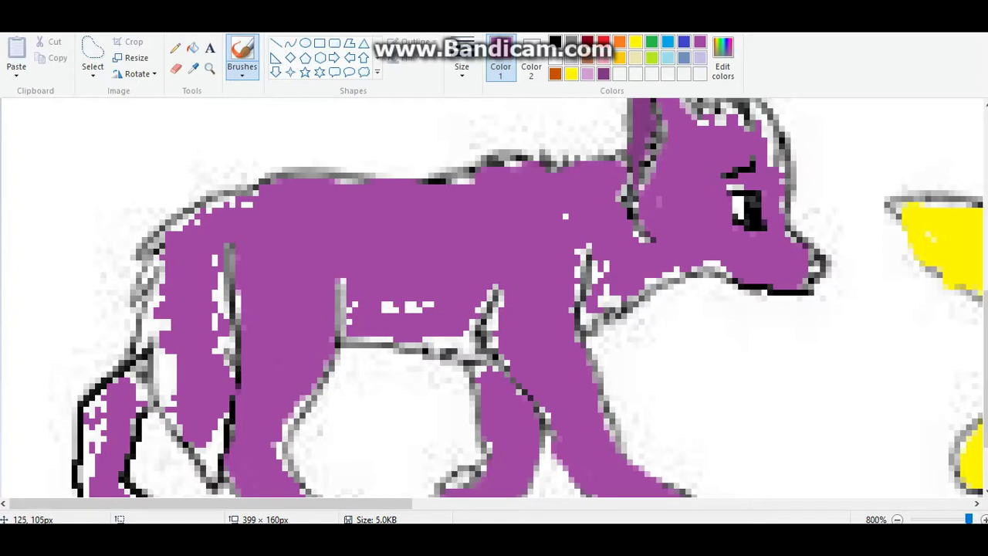
{"action": "mouse_move", "coordinate": [617, 285]}
{"action": "left_mouse_down"}
{"action": "mouse_move", "coordinate": [603, 304]}
{"action": "mouse_move", "coordinate": [616, 308]}
{"action": "mouse_move", "coordinate": [575, 324]}
{"action": "mouse_move", "coordinate": [601, 272]}
{"action": "mouse_move", "coordinate": [582, 231]}
{"action": "left_mouse_up"}
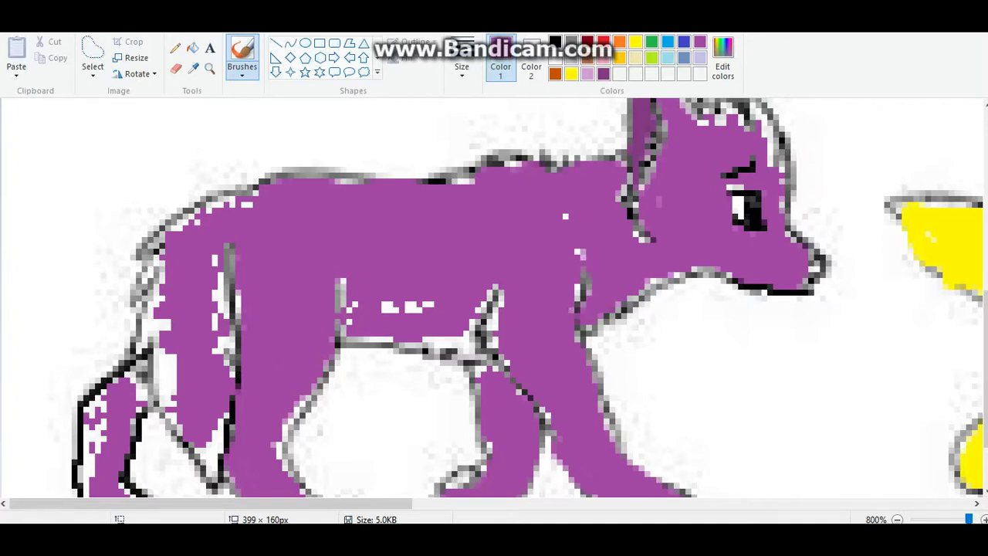
- Cover the white gaps on the left wolf's flank and belly in purple with the second-thickest brush
{"action": "left_click", "coordinate": [462, 66]}
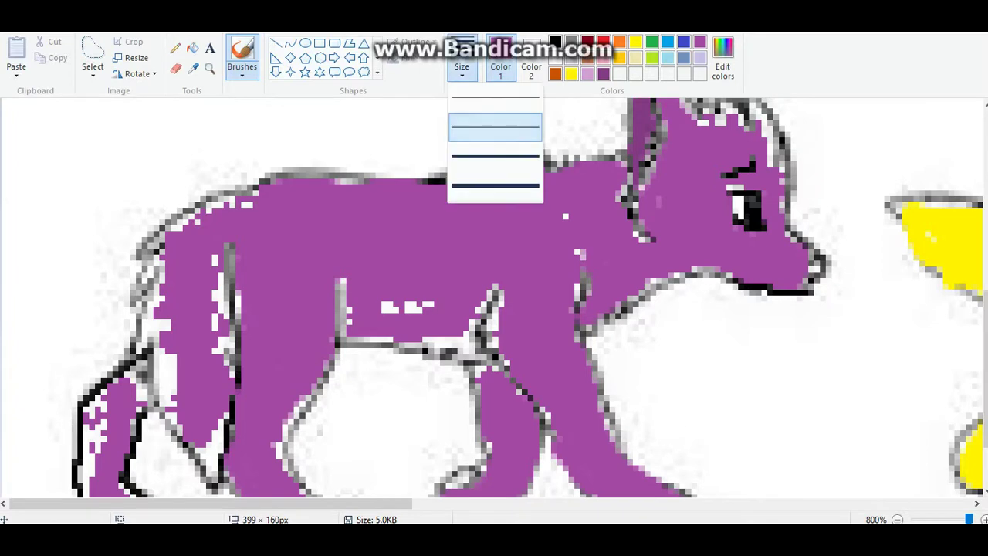
{"action": "left_click", "coordinate": [495, 185]}
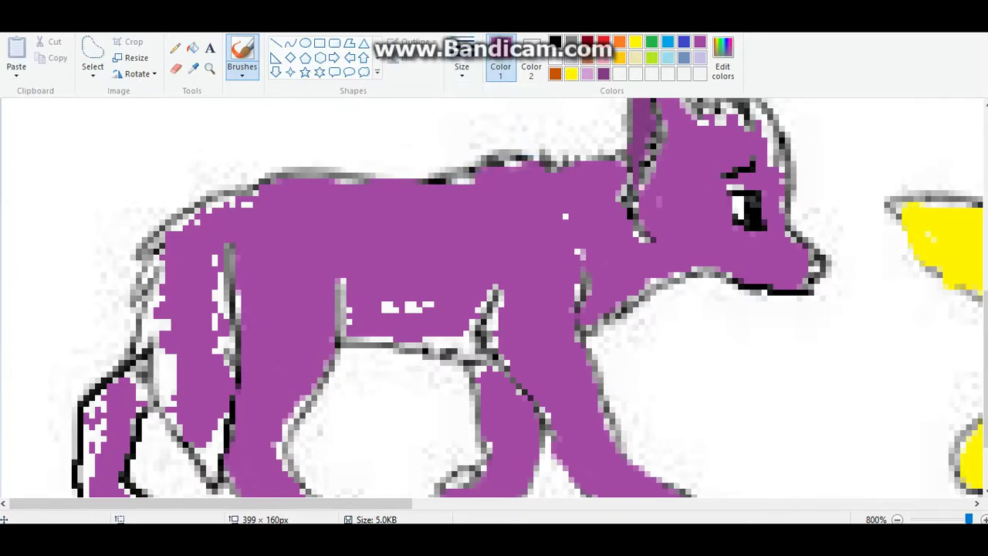
{"action": "left_click", "coordinate": [462, 67]}
{"action": "left_click", "coordinate": [494, 126]}
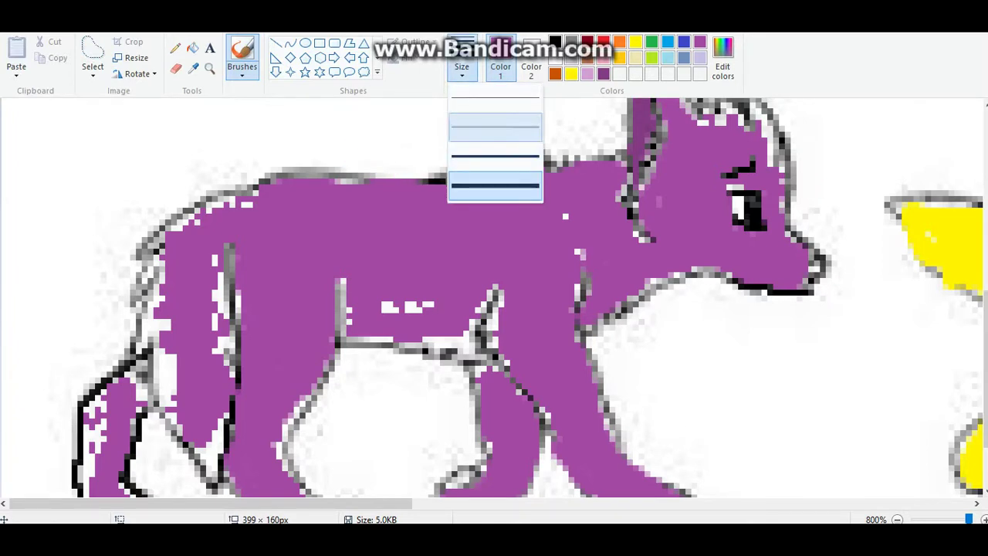
{"action": "left_click", "coordinate": [461, 66]}
{"action": "left_click", "coordinate": [494, 156]}
{"action": "left_click", "coordinate": [494, 156]}
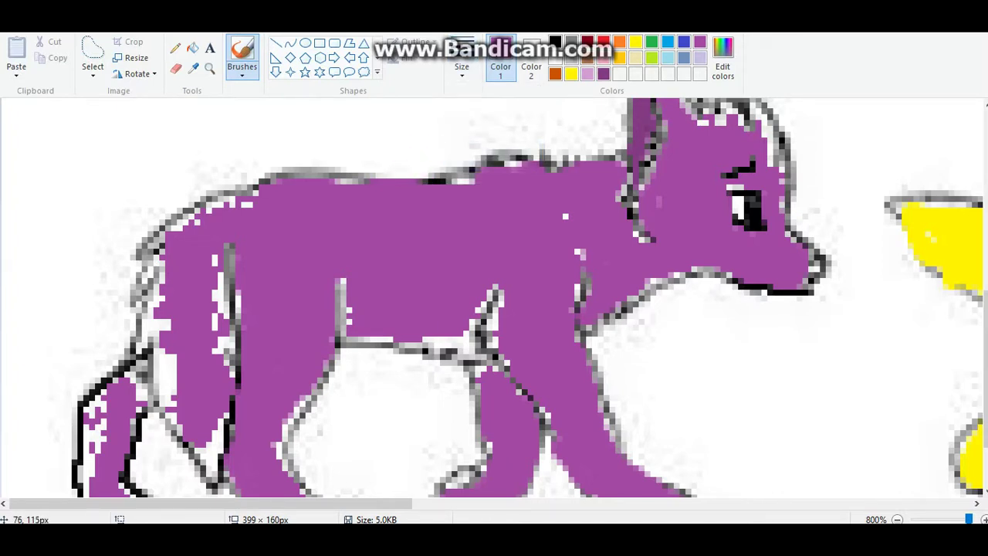
{"action": "left_click_drag", "start_coordinate": [448, 331], "coordinate": [392, 331]}
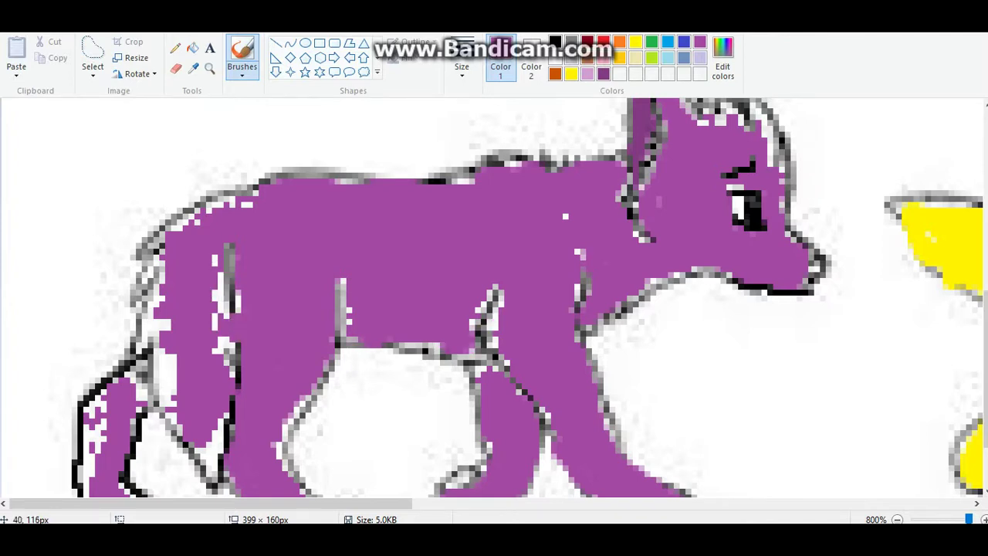
- Paint the gaps in the left wolf's tail and far hind leg purple, using the second-thinnest brush for the tail tip
{"action": "scroll", "coordinate": [974, 333], "scroll_direction": "down", "scroll_amount": 2}
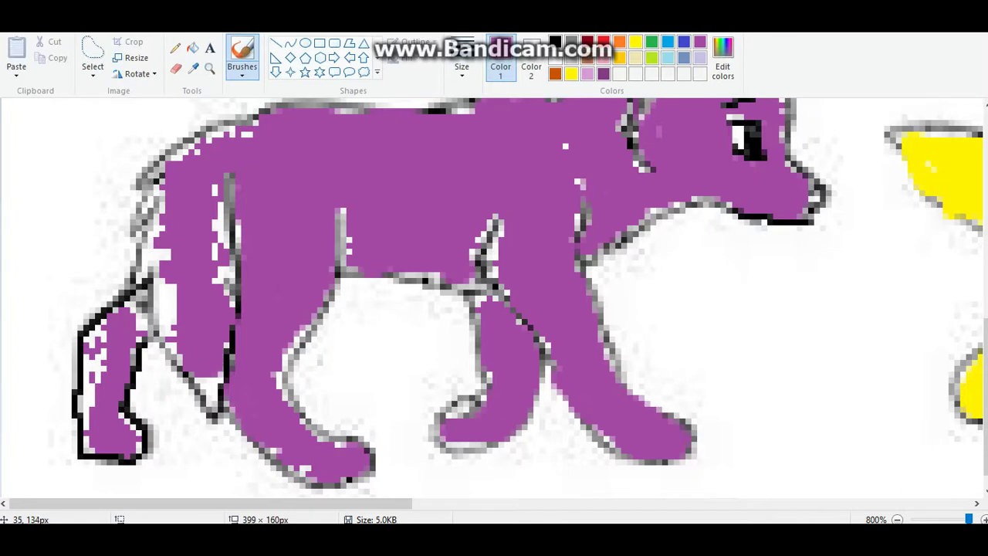
{"action": "mouse_move", "coordinate": [171, 352]}
{"action": "left_mouse_down"}
{"action": "mouse_move", "coordinate": [162, 288]}
{"action": "mouse_move", "coordinate": [180, 238]}
{"action": "mouse_move", "coordinate": [180, 263]}
{"action": "mouse_move", "coordinate": [219, 295]}
{"action": "mouse_move", "coordinate": [212, 203]}
{"action": "mouse_move", "coordinate": [195, 185]}
{"action": "mouse_move", "coordinate": [166, 208]}
{"action": "mouse_move", "coordinate": [156, 290]}
{"action": "left_mouse_up"}
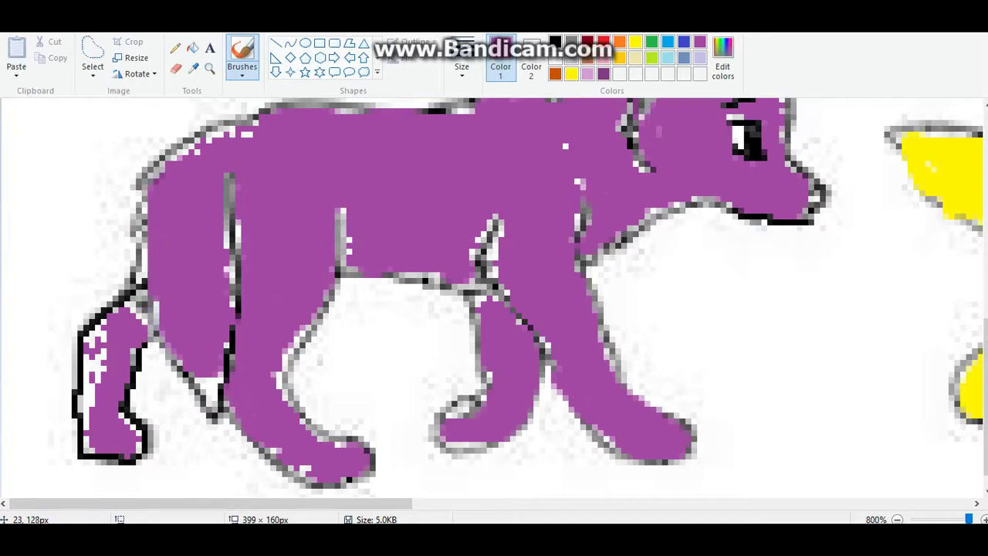
{"action": "mouse_move", "coordinate": [97, 386]}
{"action": "left_mouse_down"}
{"action": "mouse_move", "coordinate": [85, 350]}
{"action": "mouse_move", "coordinate": [114, 310]}
{"action": "mouse_move", "coordinate": [85, 374]}
{"action": "mouse_move", "coordinate": [91, 454]}
{"action": "left_mouse_up"}
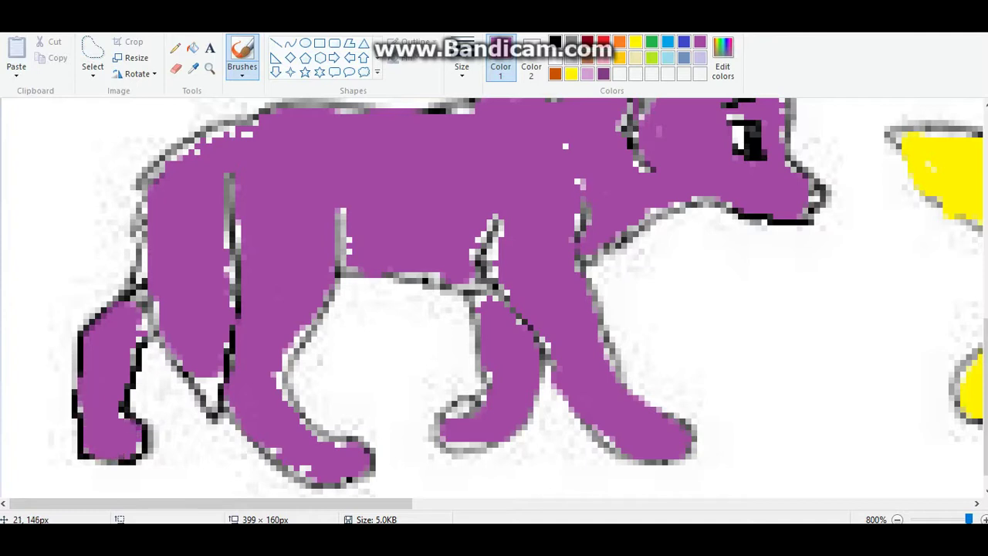
{"action": "left_click", "coordinate": [462, 68]}
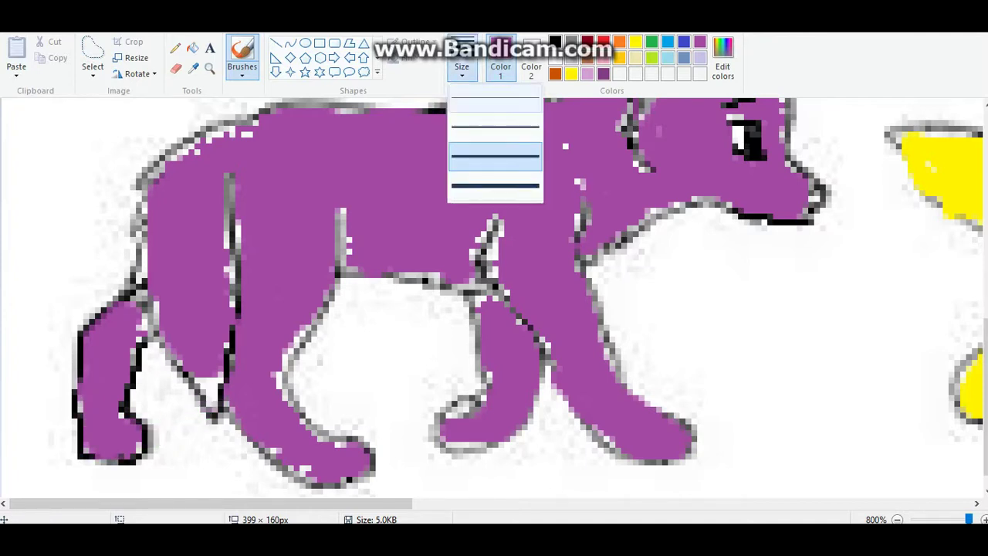
{"action": "left_click", "coordinate": [494, 128]}
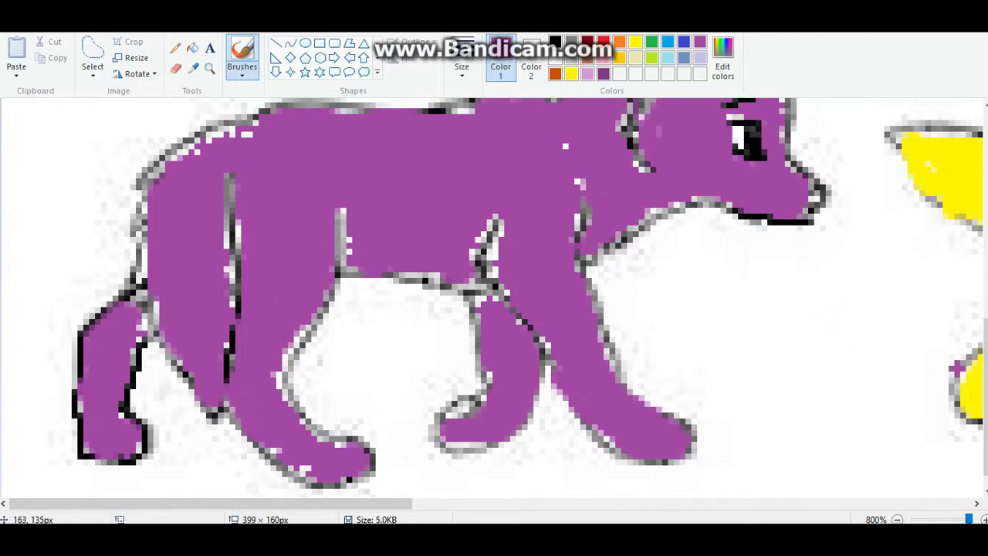
- Check both colored wolves at 400% zoom and examine the right wolf's head at 800%
{"action": "mouse_move", "coordinate": [984, 392]}
{"action": "left_mouse_down"}
{"action": "mouse_move", "coordinate": [983, 320]}
{"action": "mouse_move", "coordinate": [984, 392]}
{"action": "left_mouse_up"}
{"action": "scroll", "coordinate": [494, 294], "scroll_direction": "down", "scroll_amount": 4}
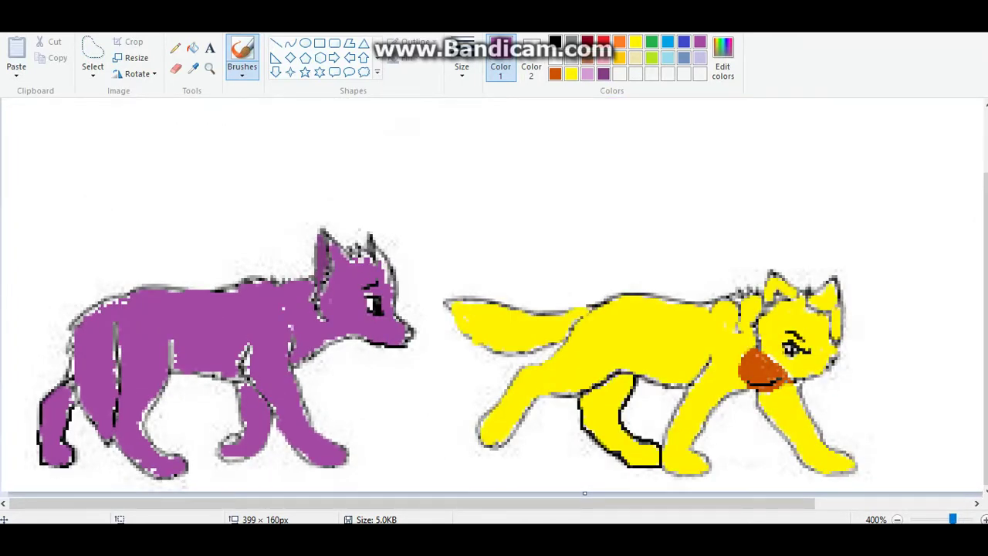
{"action": "left_click_drag", "start_coordinate": [953, 519], "coordinate": [968, 518]}
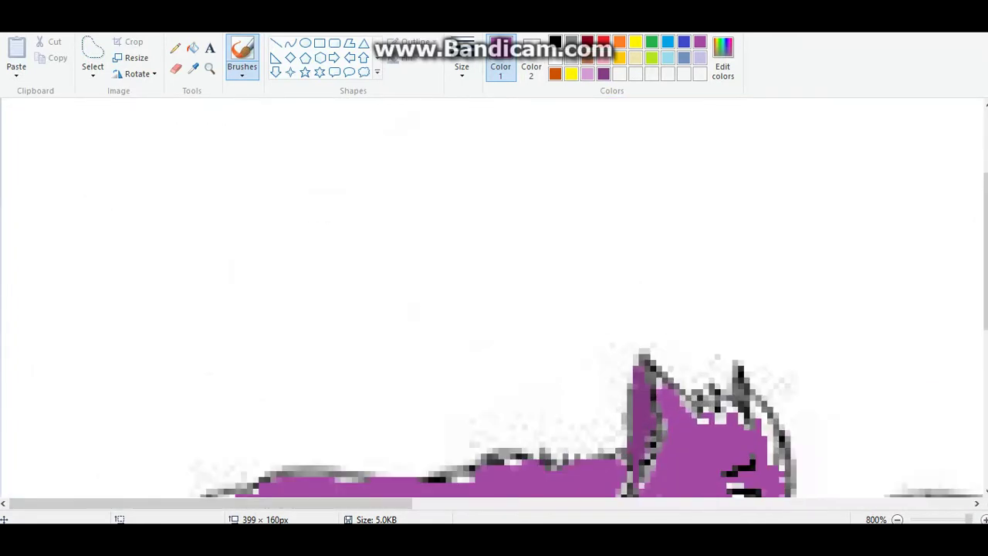
{"action": "left_click_drag", "start_coordinate": [211, 503], "coordinate": [664, 503]}
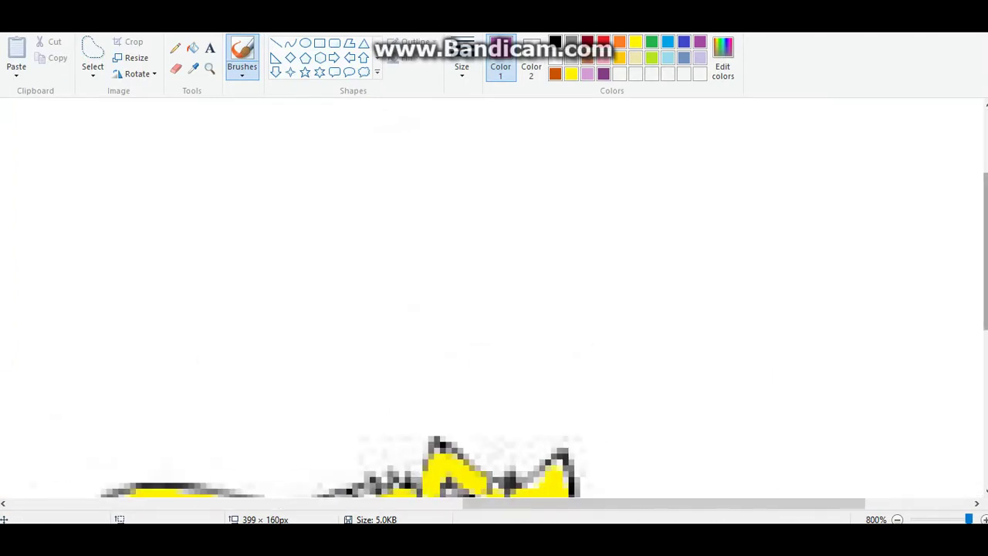
{"action": "scroll", "coordinate": [494, 293], "scroll_direction": "down", "scroll_amount": 3}
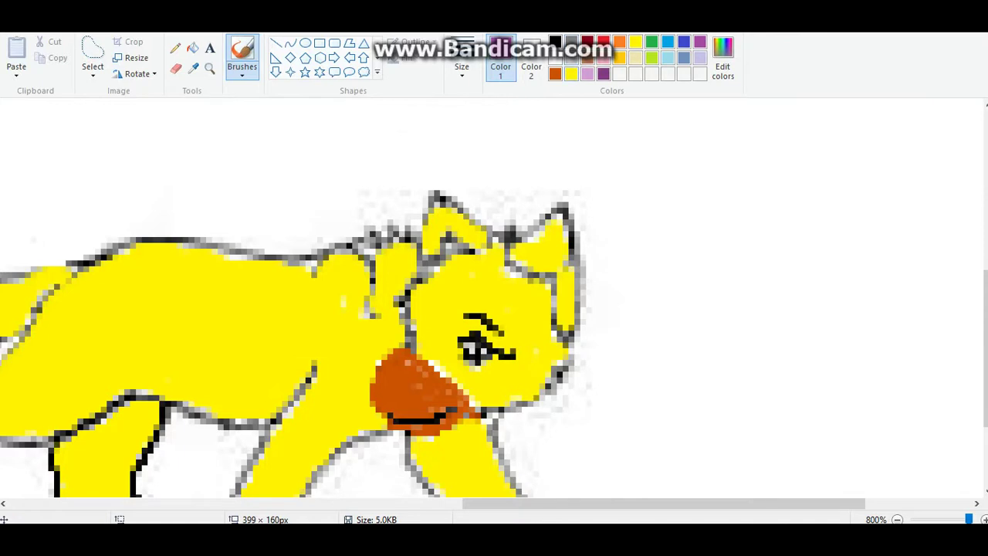
- Trim the front edge of the right wolf's orange muzzle by painting over it in yellow
{"action": "left_click", "coordinate": [571, 73]}
{"action": "mouse_move", "coordinate": [409, 332]}
{"action": "left_mouse_down"}
{"action": "mouse_move", "coordinate": [378, 376]}
{"action": "mouse_move", "coordinate": [395, 364]}
{"action": "mouse_move", "coordinate": [376, 416]}
{"action": "left_mouse_up"}
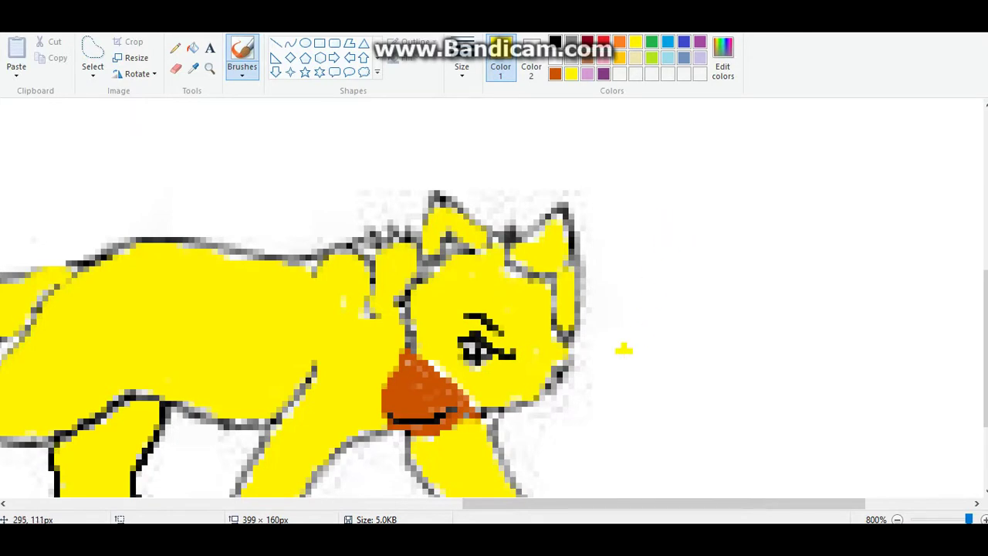
- Paint the left wolf's muzzle and the underside of its belly light purple
{"action": "left_click_drag", "start_coordinate": [664, 503], "coordinate": [445, 503]}
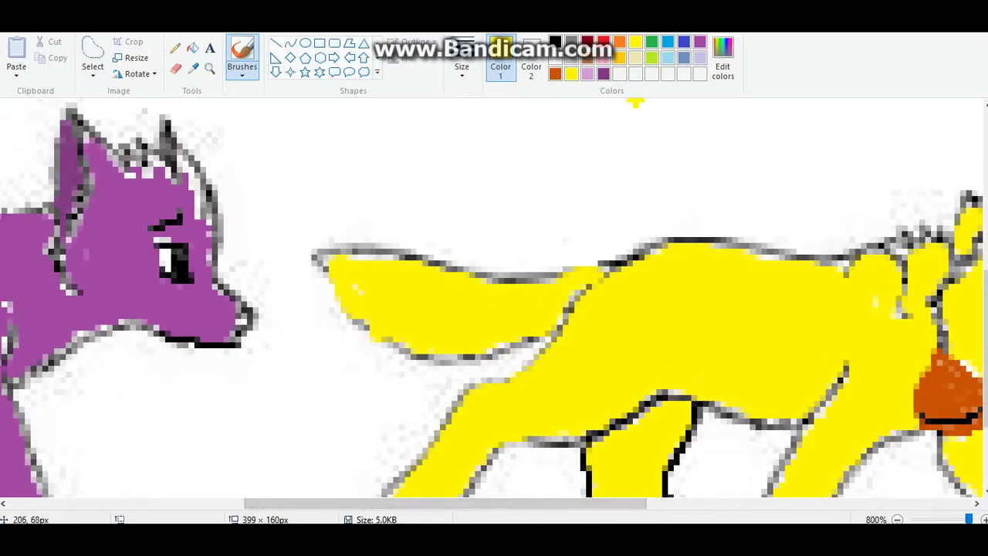
{"action": "left_click_drag", "start_coordinate": [490, 503], "coordinate": [392, 503]}
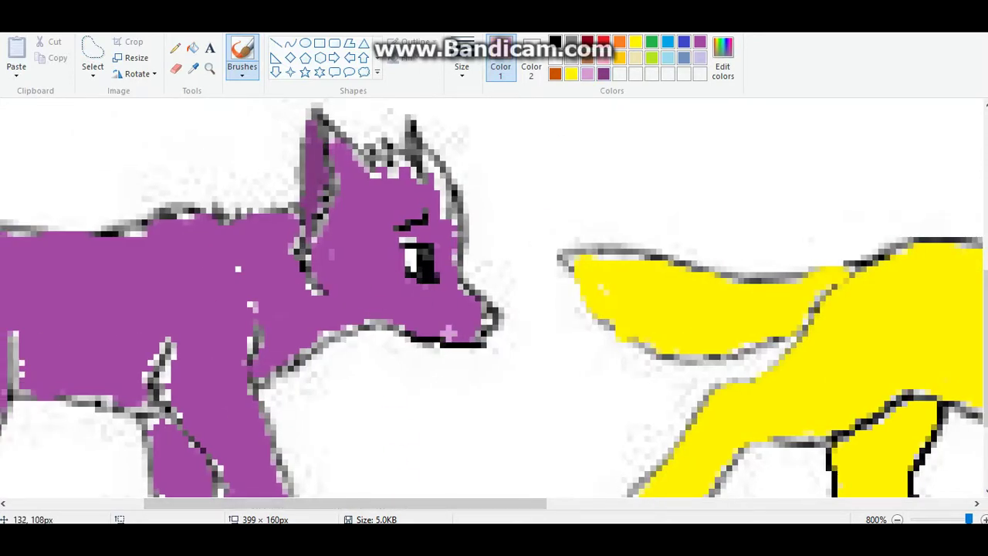
{"action": "mouse_move", "coordinate": [448, 332]}
{"action": "left_mouse_down"}
{"action": "mouse_move", "coordinate": [442, 300]}
{"action": "mouse_move", "coordinate": [462, 295]}
{"action": "mouse_move", "coordinate": [479, 324]}
{"action": "left_mouse_up"}
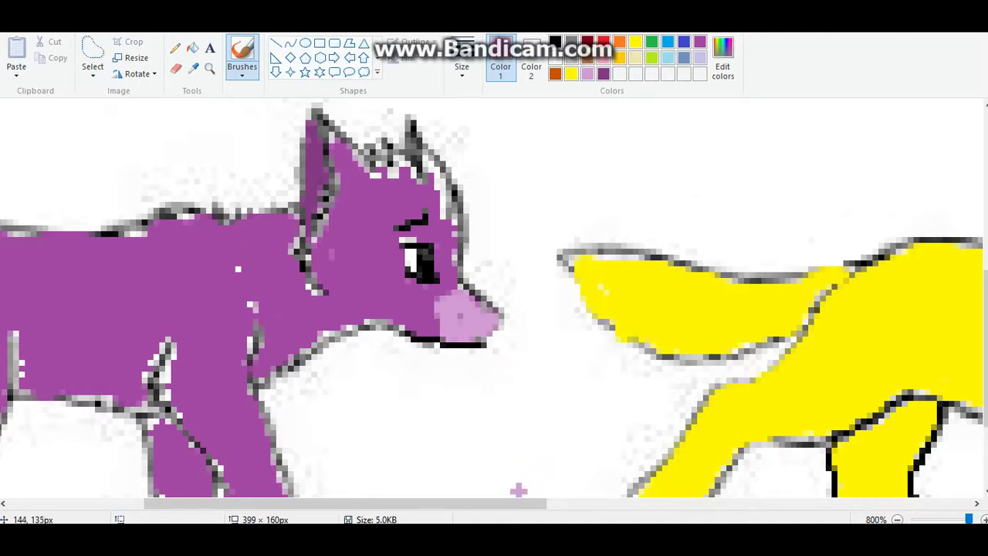
{"action": "left_click_drag", "start_coordinate": [517, 503], "coordinate": [437, 503]}
{"action": "mouse_move", "coordinate": [353, 337]}
{"action": "left_mouse_down"}
{"action": "mouse_move", "coordinate": [329, 398]}
{"action": "mouse_move", "coordinate": [215, 386]}
{"action": "mouse_move", "coordinate": [218, 341]}
{"action": "mouse_move", "coordinate": [351, 344]}
{"action": "mouse_move", "coordinate": [333, 371]}
{"action": "mouse_move", "coordinate": [317, 362]}
{"action": "mouse_move", "coordinate": [271, 367]}
{"action": "mouse_move", "coordinate": [282, 375]}
{"action": "mouse_move", "coordinate": [230, 352]}
{"action": "left_mouse_up"}
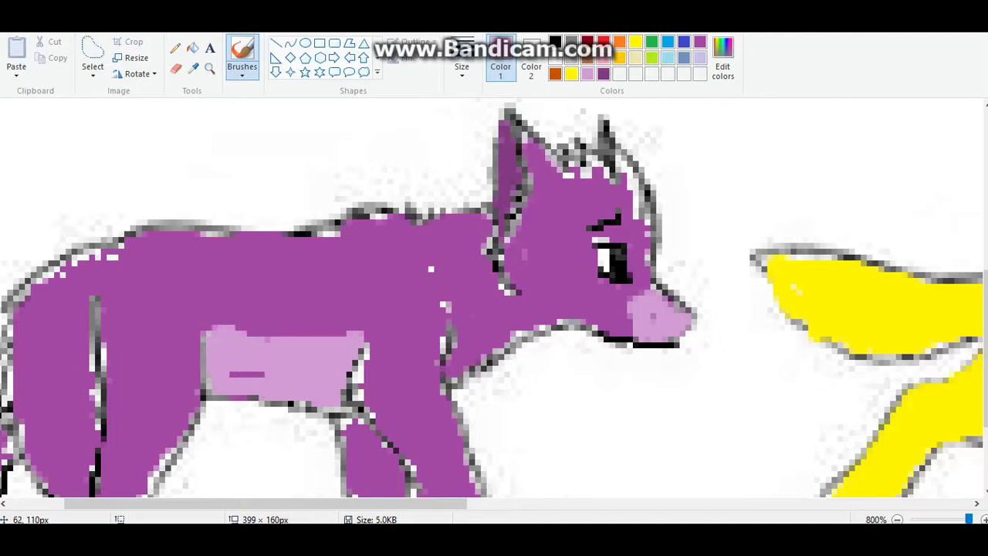
- Paint the lower part of the left wolf's near and far hind paws light purple
{"action": "scroll", "coordinate": [860, 380], "scroll_direction": "down", "scroll_amount": 3}
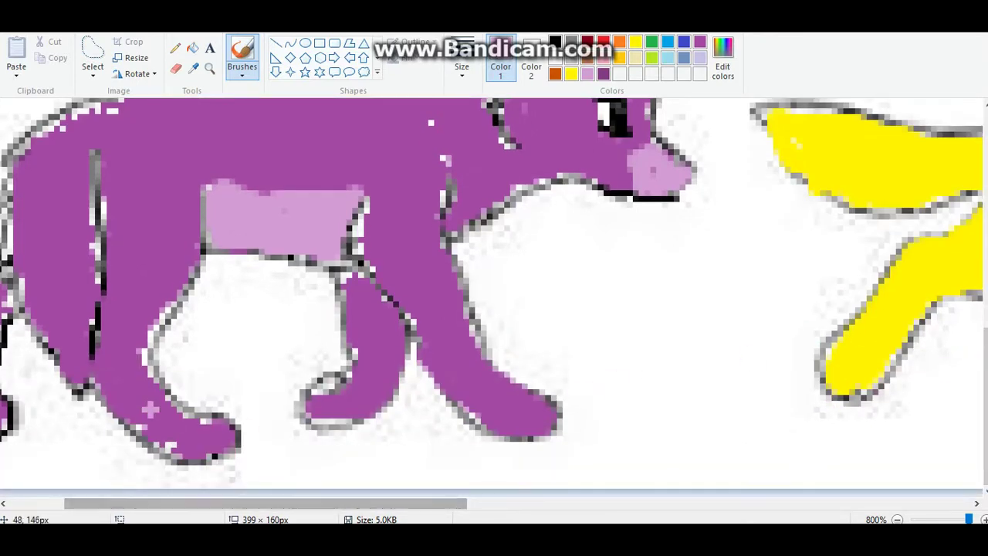
{"action": "left_click_drag", "start_coordinate": [174, 446], "coordinate": [230, 440]}
{"action": "left_click_drag", "start_coordinate": [230, 503], "coordinate": [175, 503]}
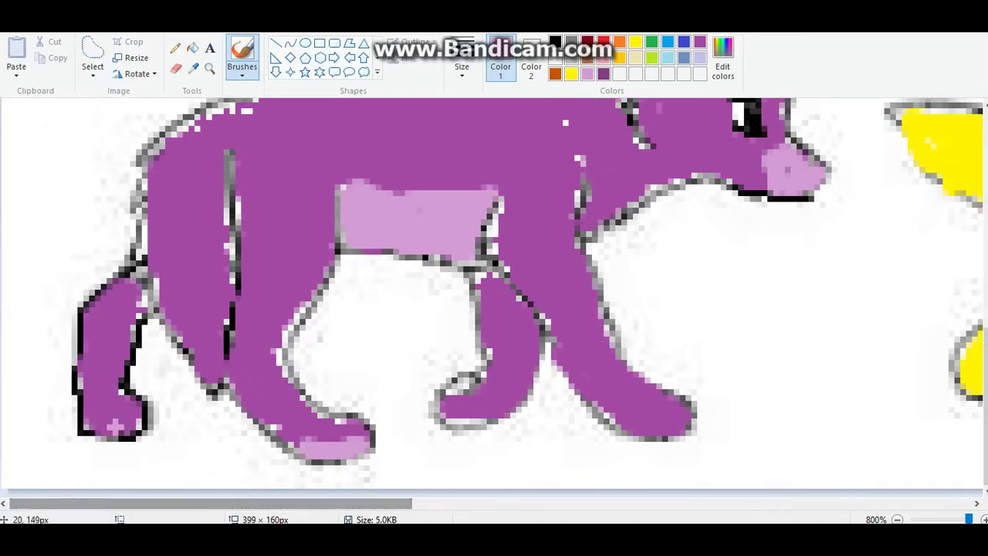
{"action": "left_click_drag", "start_coordinate": [91, 421], "coordinate": [136, 422]}
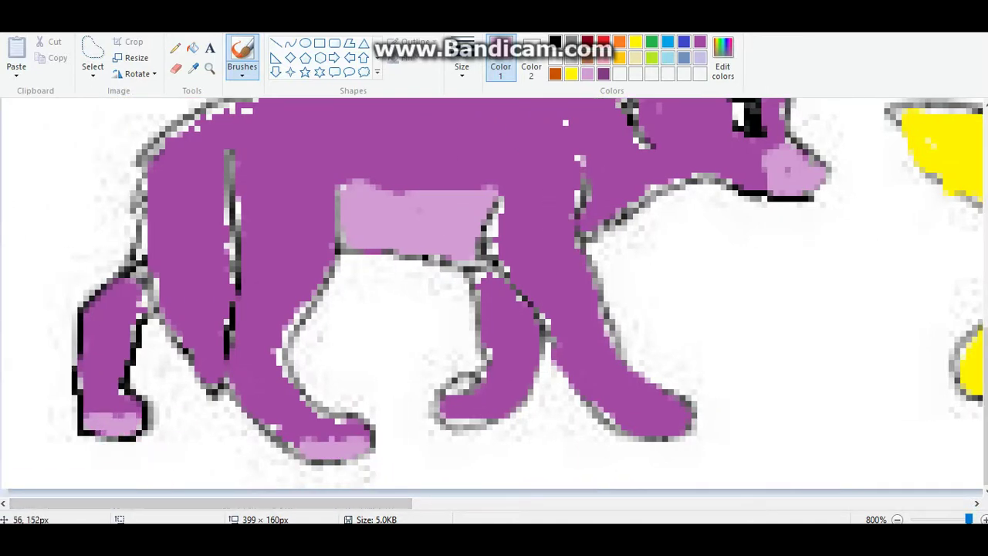
- Paint the tip of the left wolf's nose black with the thinnest brush
{"action": "left_click", "coordinate": [896, 520]}
{"action": "left_click", "coordinate": [897, 519]}
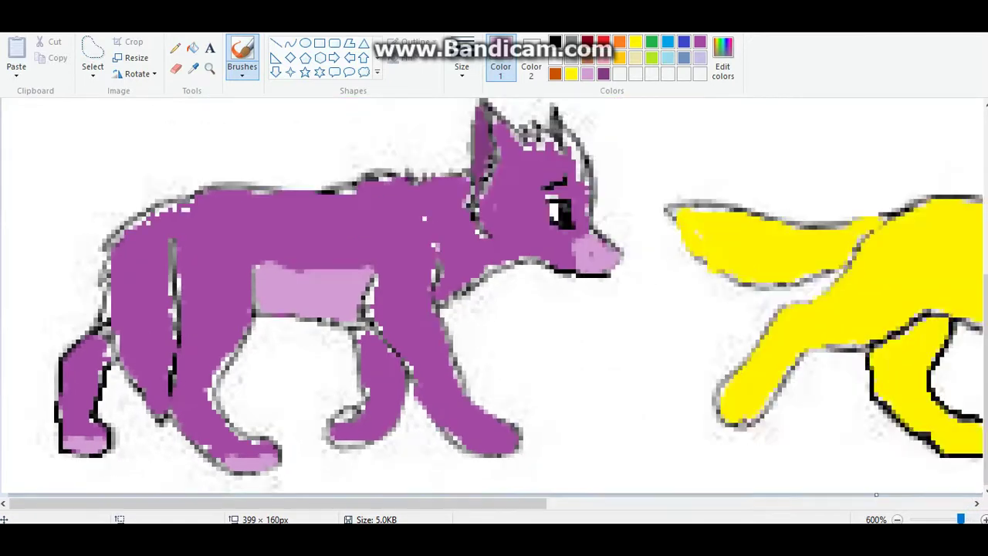
{"action": "left_click", "coordinate": [897, 519]}
{"action": "left_click", "coordinate": [897, 519]}
{"action": "left_click", "coordinate": [984, 520]}
{"action": "left_click", "coordinate": [983, 519]}
{"action": "left_click", "coordinate": [984, 519]}
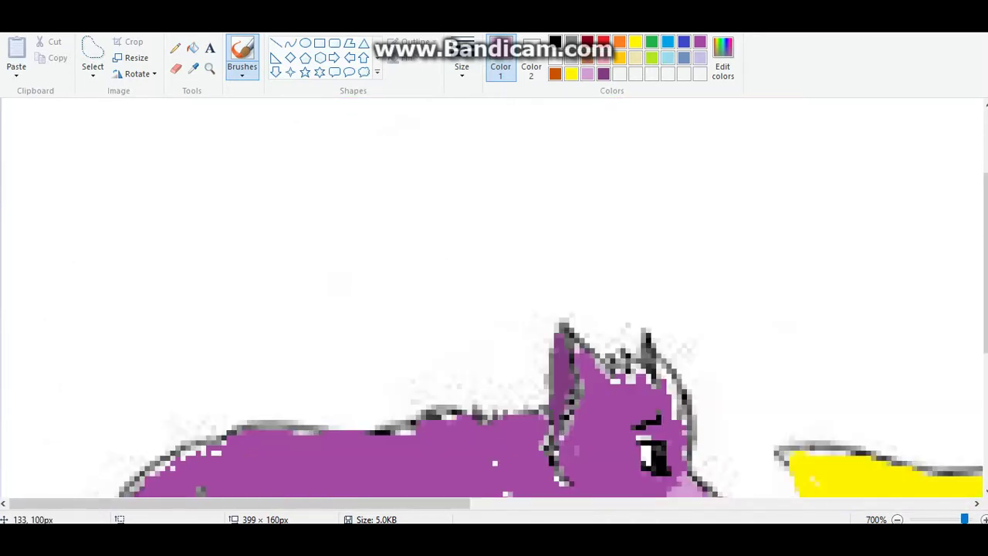
{"action": "left_click", "coordinate": [461, 66]}
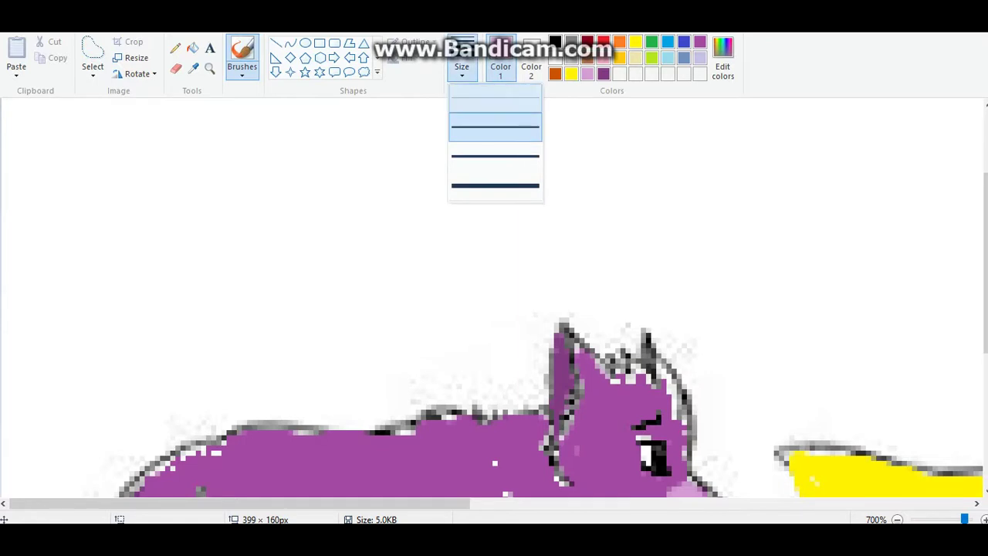
{"action": "left_click", "coordinate": [494, 98]}
{"action": "left_click", "coordinate": [554, 42]}
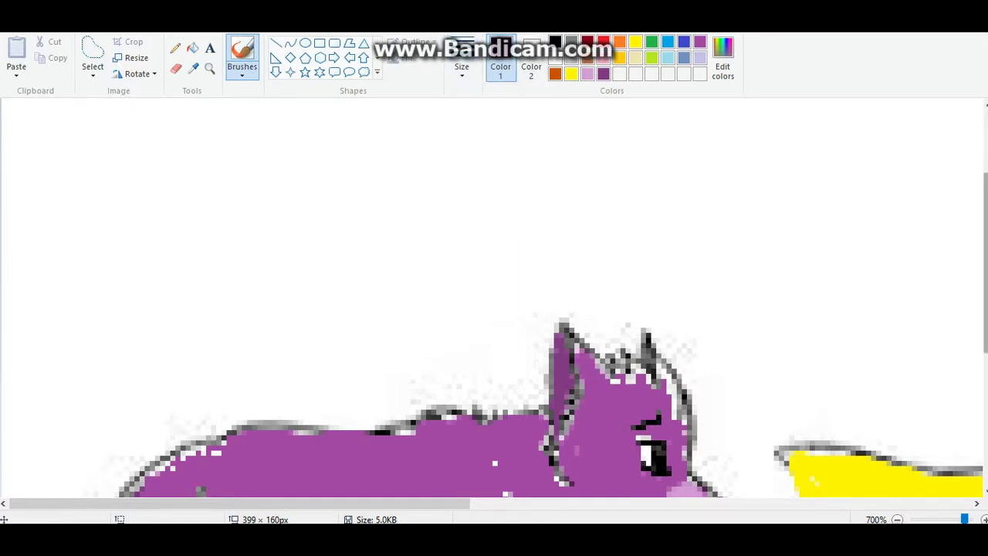
{"action": "scroll", "coordinate": [494, 347], "scroll_direction": "down", "scroll_amount": 2}
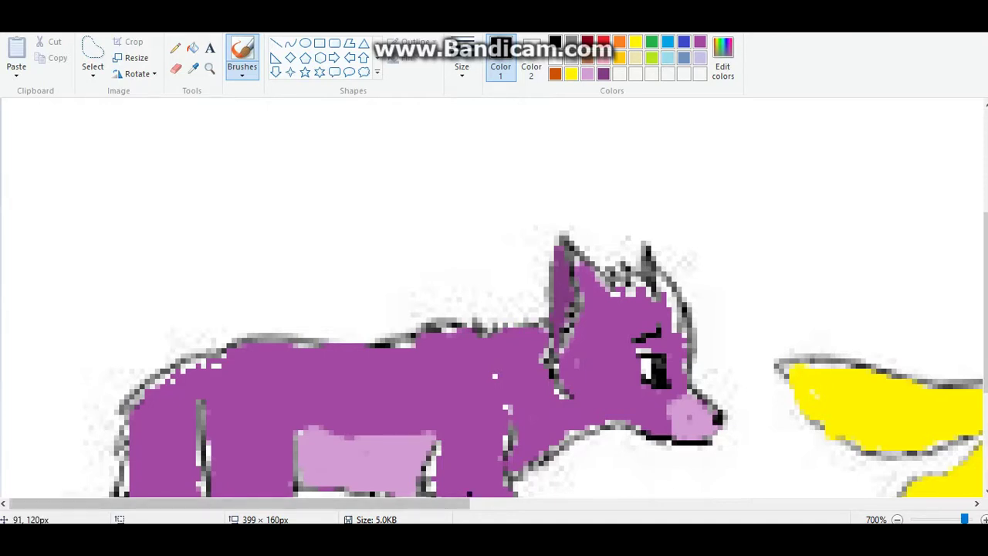
{"action": "left_click_drag", "start_coordinate": [239, 503], "coordinate": [433, 503]}
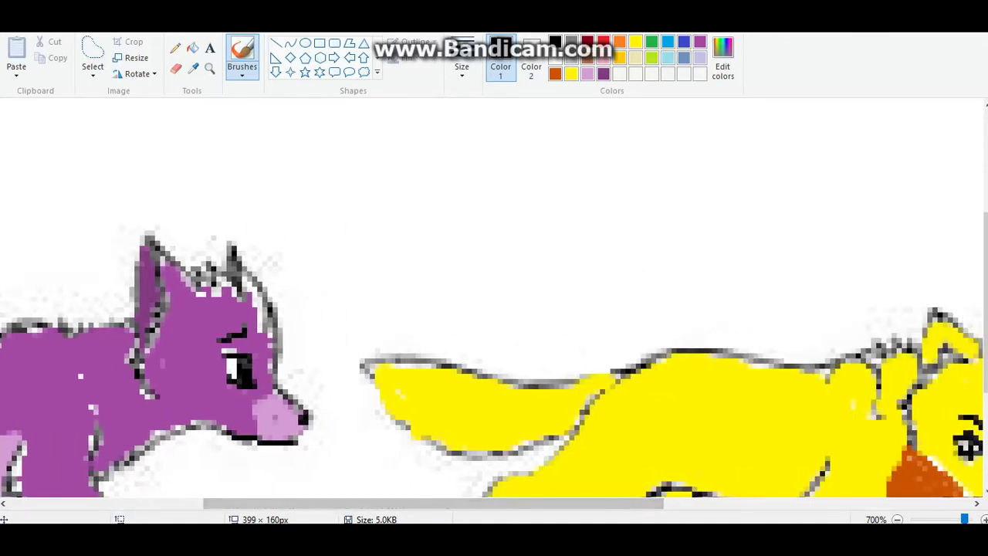
{"action": "key", "text": "ctrl+Page_Down"}
{"action": "key", "text": "ctrl+Page_Down"}
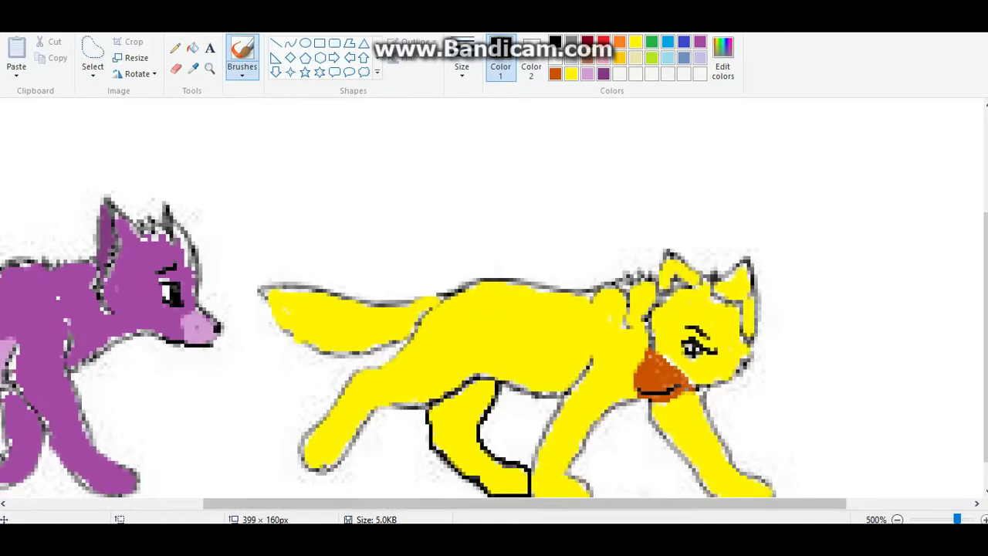
{"action": "scroll", "coordinate": [494, 347], "scroll_direction": "up", "scroll_amount": 3, "text": "ctrl"}
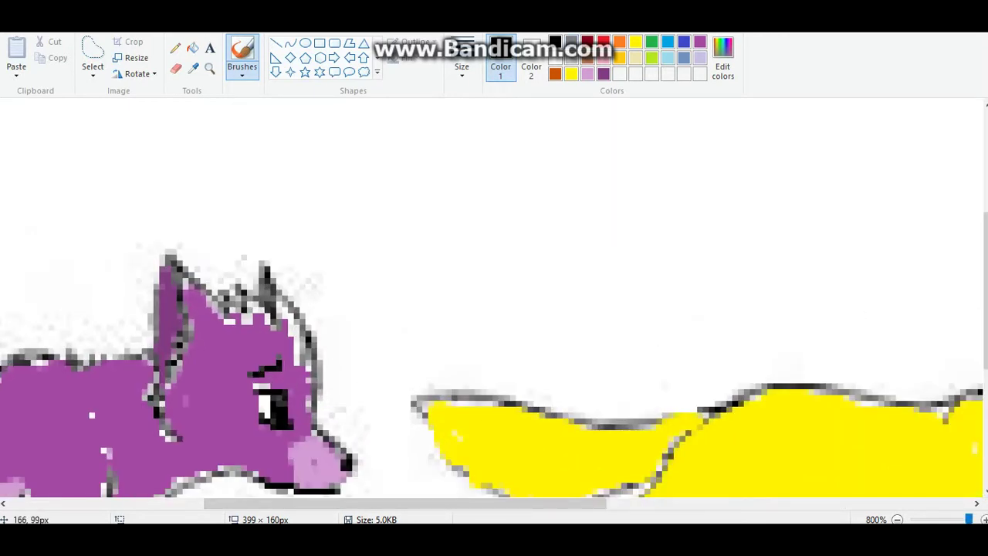
{"action": "scroll", "coordinate": [975, 263], "scroll_direction": "down", "scroll_amount": 2}
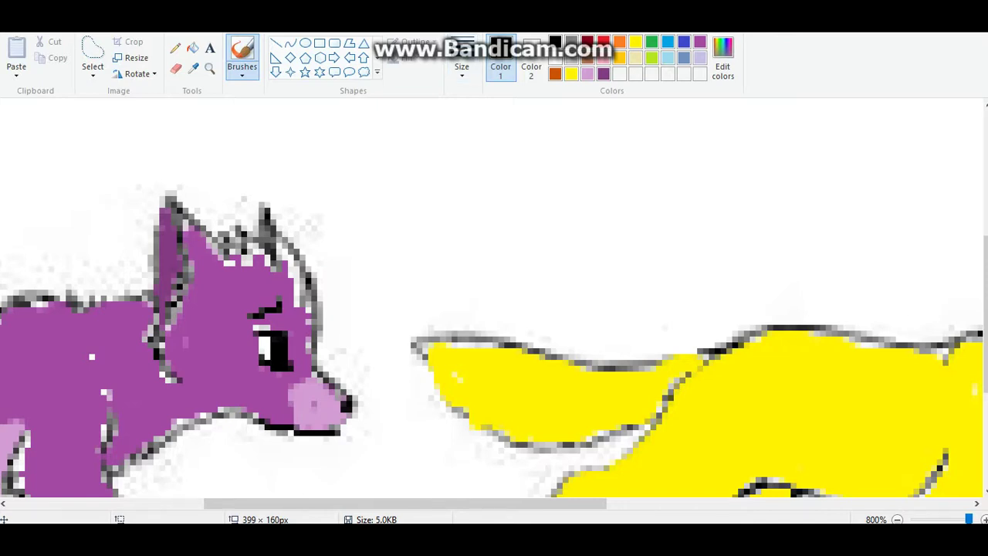
{"action": "left_click_drag", "start_coordinate": [436, 495], "coordinate": [594, 491]}
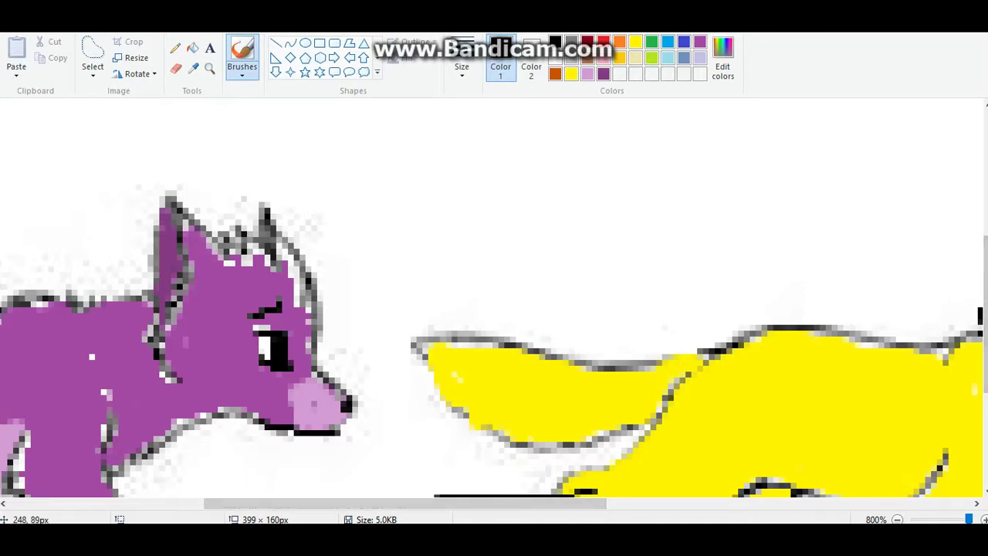
- Erase the stray black line beside the right wolf's raised hind leg and paint over its remainder in yellow
{"action": "scroll", "coordinate": [979, 316], "scroll_direction": "down", "scroll_amount": 3}
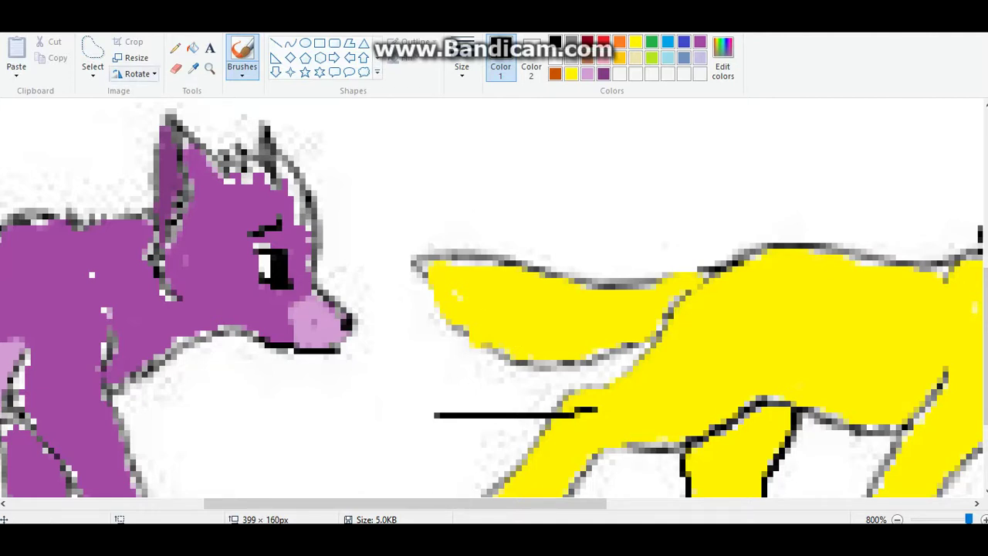
{"action": "left_click", "coordinate": [176, 68]}
{"action": "mouse_move", "coordinate": [456, 395]}
{"action": "left_mouse_down"}
{"action": "mouse_move", "coordinate": [463, 418]}
{"action": "mouse_move", "coordinate": [492, 407]}
{"action": "mouse_move", "coordinate": [548, 407]}
{"action": "left_mouse_up"}
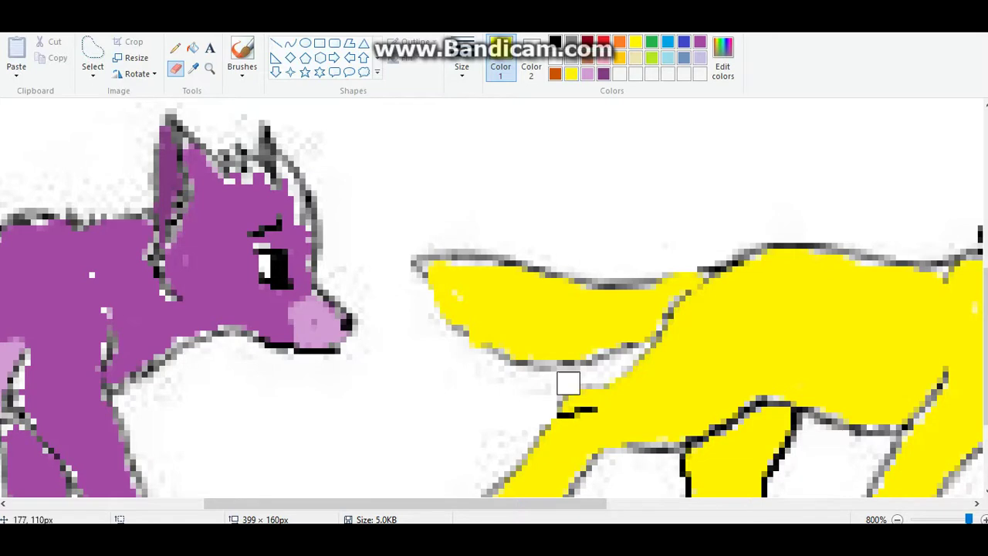
{"action": "left_click", "coordinate": [241, 55]}
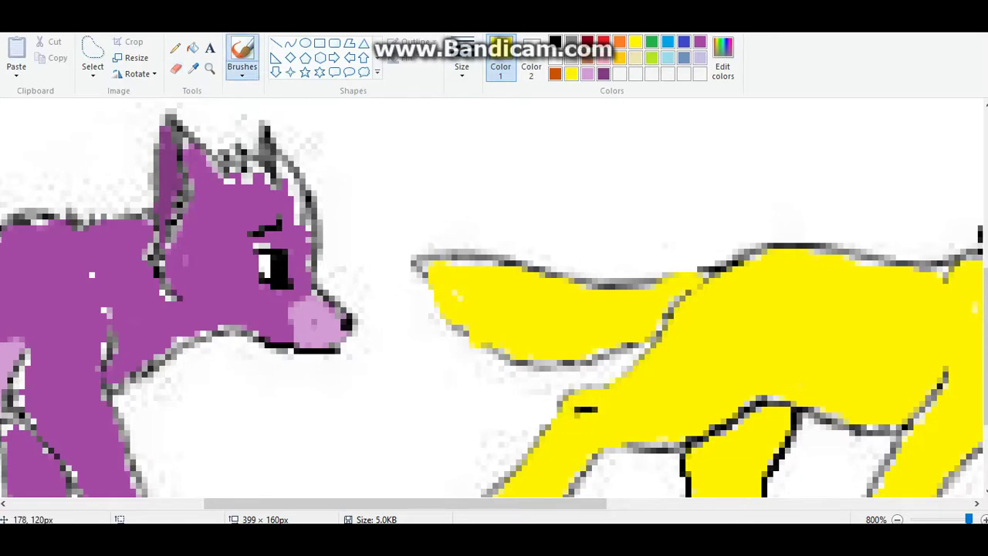
- Fill the right wolf's eye with black and paint a turquoise iris over it
{"action": "left_click_drag", "start_coordinate": [405, 503], "coordinate": [618, 503]}
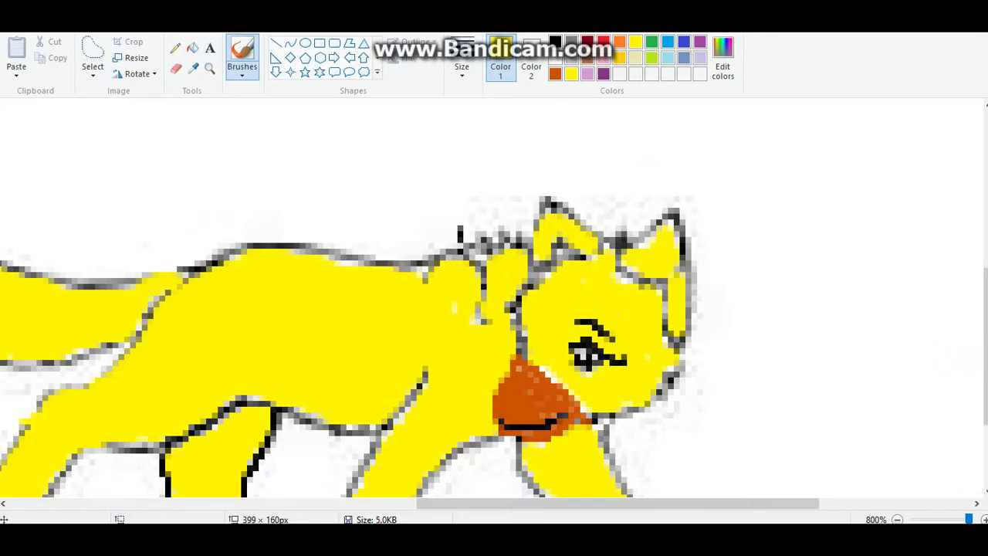
{"action": "left_click", "coordinate": [555, 41]}
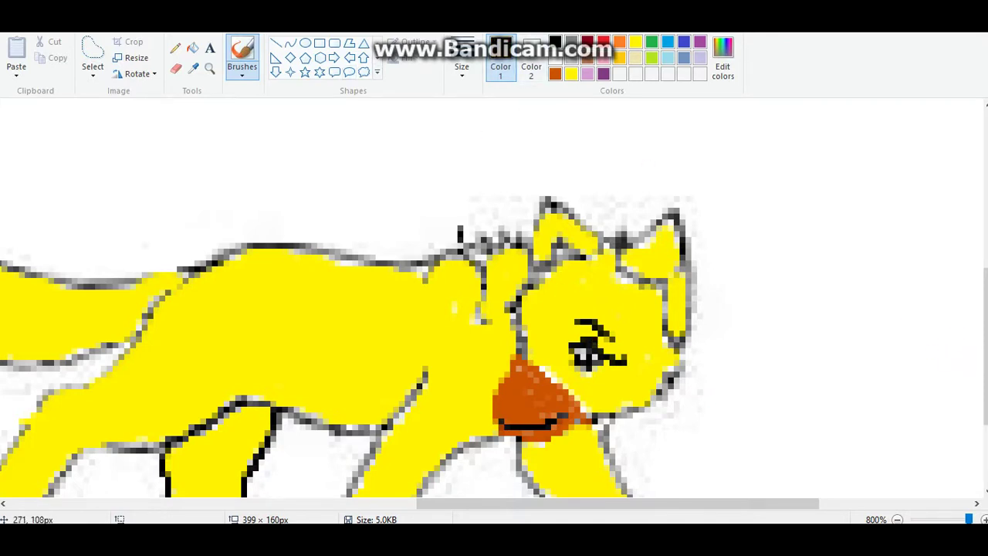
{"action": "left_click_drag", "start_coordinate": [583, 349], "coordinate": [584, 361]}
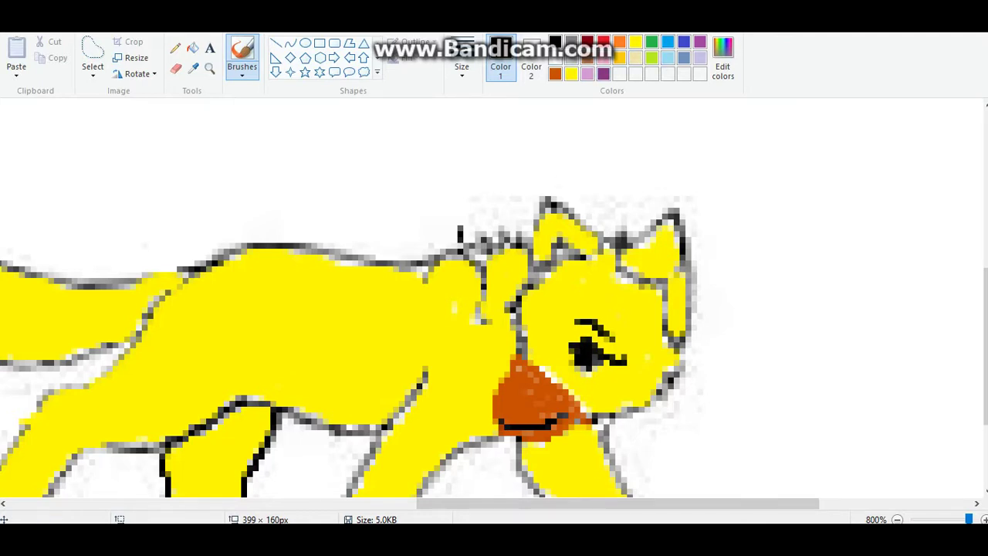
{"action": "left_click", "coordinate": [668, 42]}
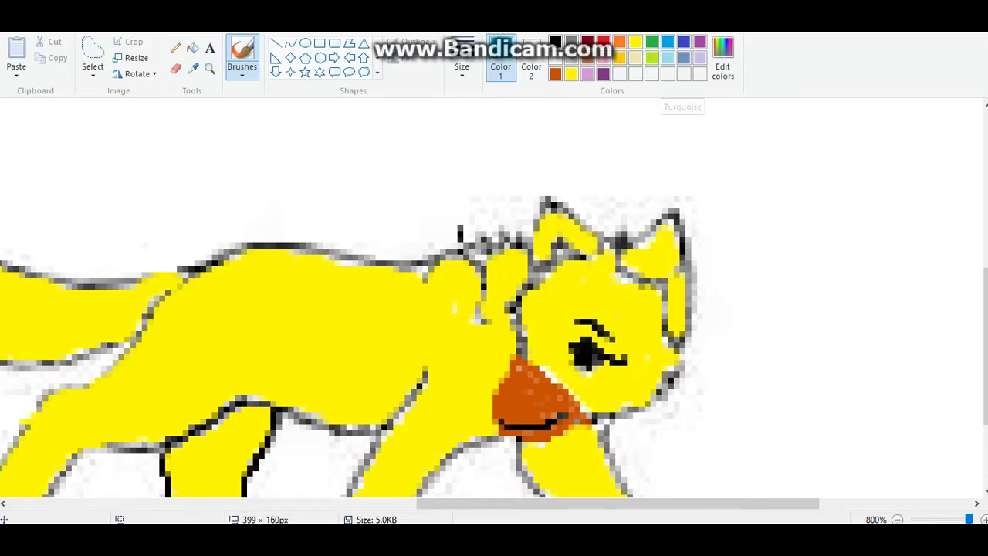
{"action": "left_click", "coordinate": [589, 361]}
{"action": "left_click_drag", "start_coordinate": [587, 359], "coordinate": [585, 348]}
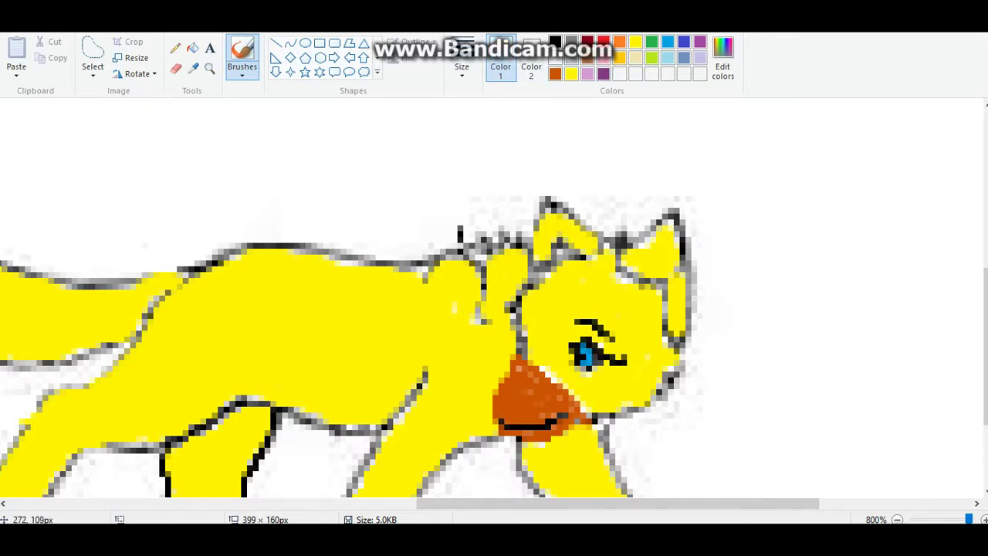
- Finish the right wolf's eye with a black outline and white, and paint a rounded black nose on its orange muzzle
{"action": "left_click_drag", "start_coordinate": [588, 345], "coordinate": [594, 364]}
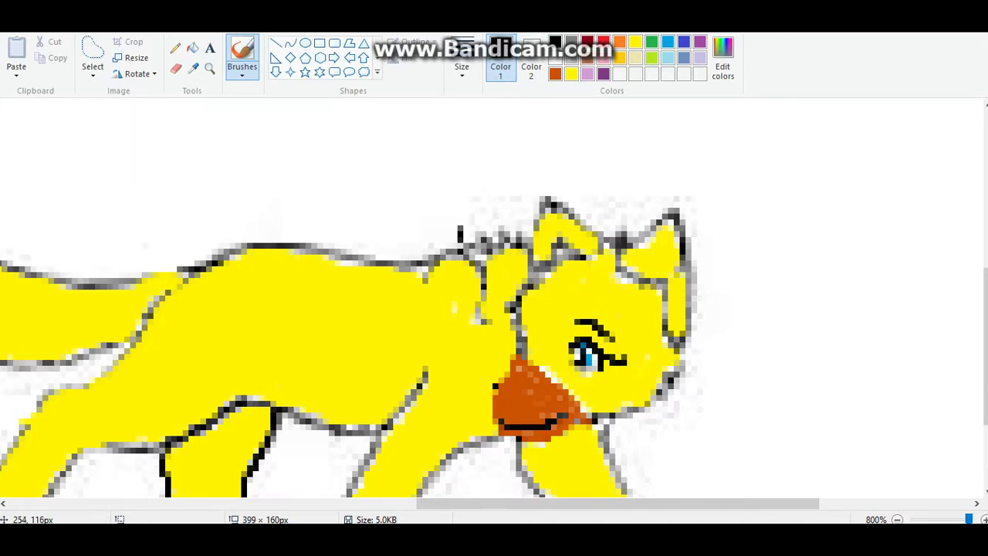
{"action": "mouse_move", "coordinate": [498, 386]}
{"action": "left_mouse_down"}
{"action": "mouse_move", "coordinate": [526, 391]}
{"action": "mouse_move", "coordinate": [497, 416]}
{"action": "mouse_move", "coordinate": [495, 391]}
{"action": "mouse_move", "coordinate": [513, 398]}
{"action": "mouse_move", "coordinate": [502, 401]}
{"action": "left_mouse_up"}
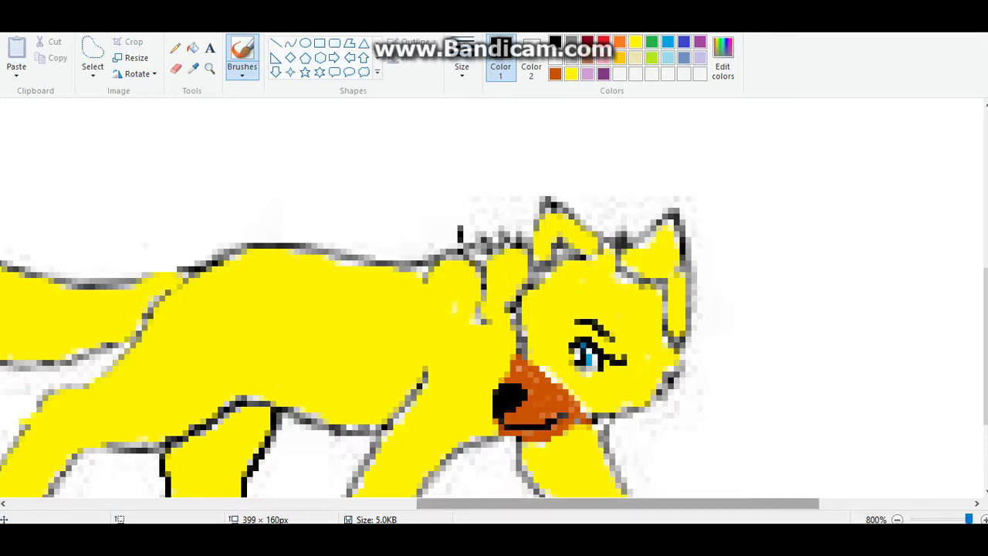
- Trace the outline of the right wolf's raised hind leg in black, from the haunch around the paw to the belly
{"action": "left_click_drag", "start_coordinate": [617, 503], "coordinate": [395, 503]}
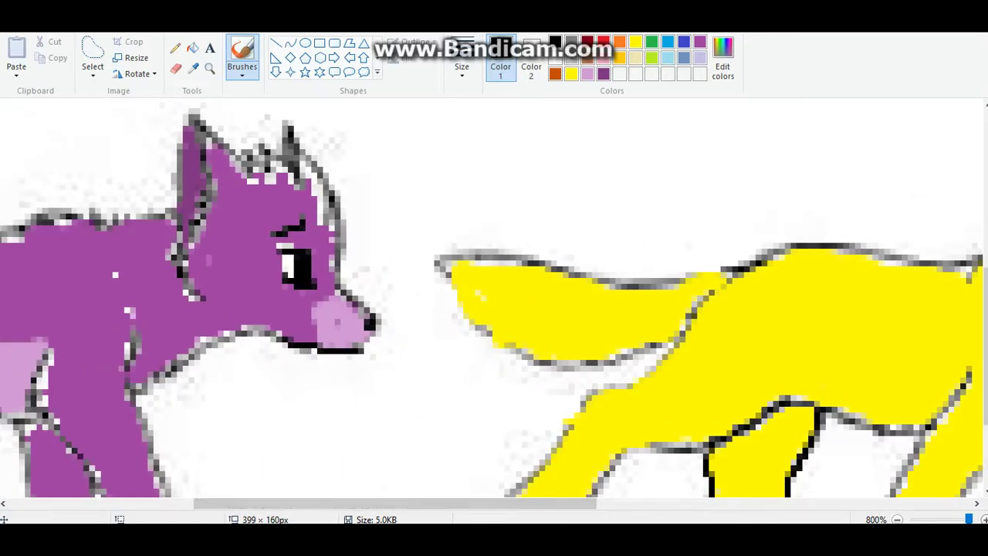
{"action": "left_click", "coordinate": [896, 519]}
{"action": "left_click", "coordinate": [897, 520]}
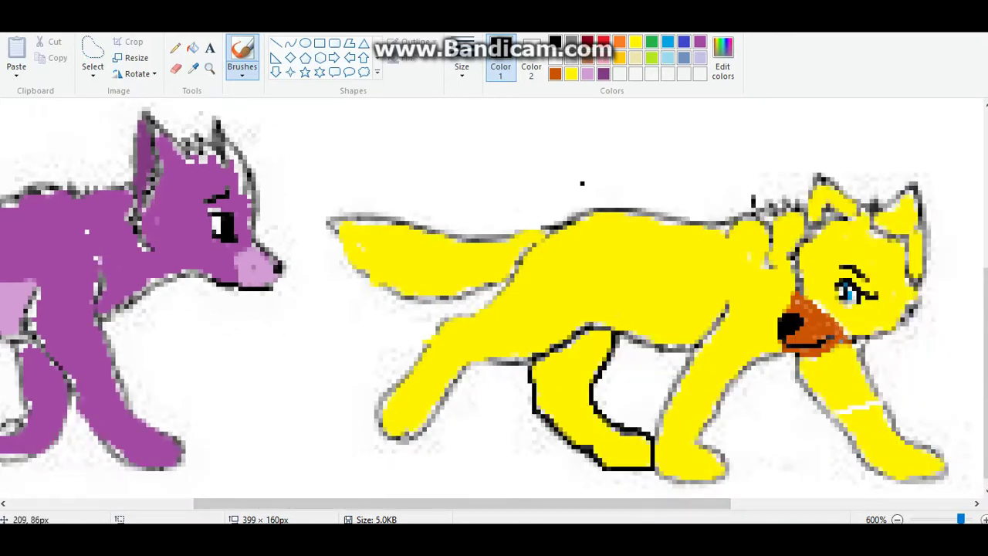
{"action": "mouse_move", "coordinate": [563, 223]}
{"action": "left_mouse_down"}
{"action": "mouse_move", "coordinate": [540, 236]}
{"action": "mouse_move", "coordinate": [487, 303]}
{"action": "mouse_move", "coordinate": [428, 333]}
{"action": "mouse_move", "coordinate": [380, 427]}
{"action": "mouse_move", "coordinate": [426, 430]}
{"action": "mouse_move", "coordinate": [464, 369]}
{"action": "mouse_move", "coordinate": [517, 362]}
{"action": "left_mouse_up"}
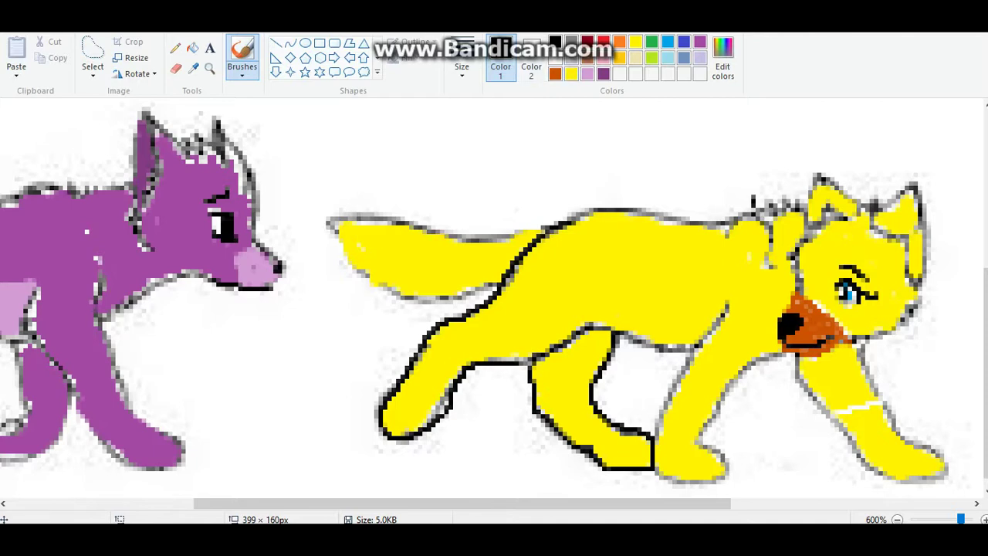
- Trace the outline of the right wolf's tail in black, then switch the brush color back to yellow
{"action": "left_click", "coordinate": [571, 74]}
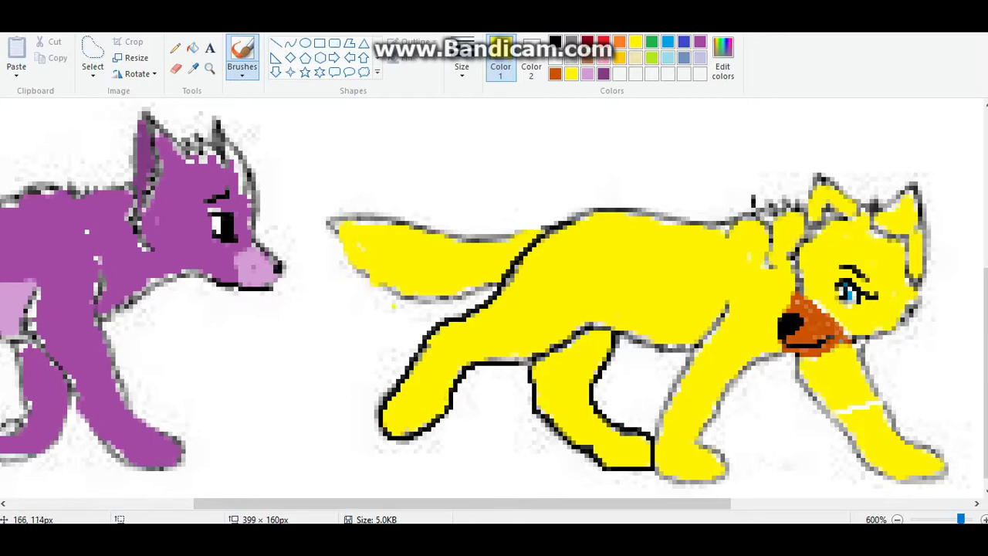
{"action": "left_click", "coordinate": [555, 42]}
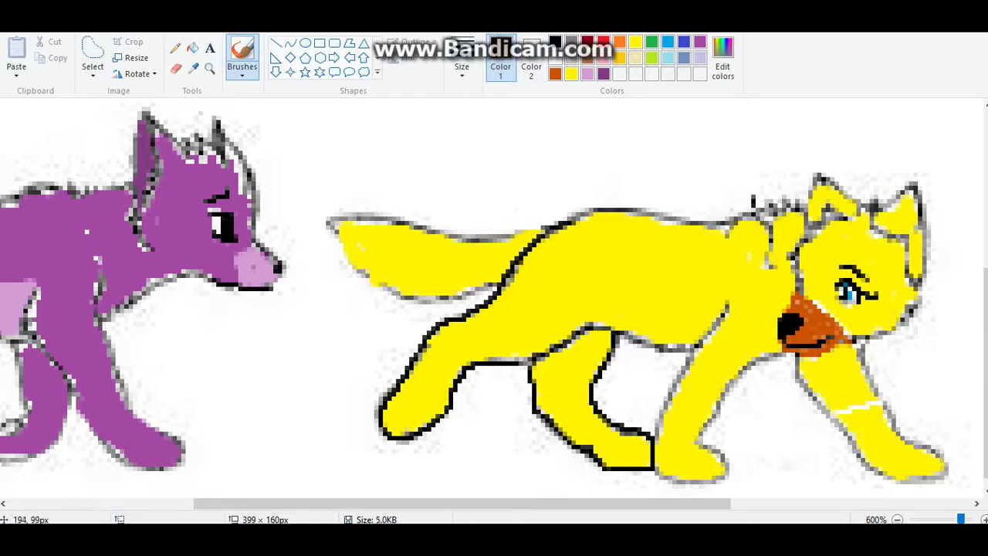
{"action": "mouse_move", "coordinate": [545, 229]}
{"action": "left_mouse_down"}
{"action": "mouse_move", "coordinate": [489, 240]}
{"action": "mouse_move", "coordinate": [370, 213]}
{"action": "mouse_move", "coordinate": [332, 223]}
{"action": "mouse_move", "coordinate": [352, 266]}
{"action": "mouse_move", "coordinate": [389, 295]}
{"action": "mouse_move", "coordinate": [464, 302]}
{"action": "mouse_move", "coordinate": [500, 284]}
{"action": "left_mouse_up"}
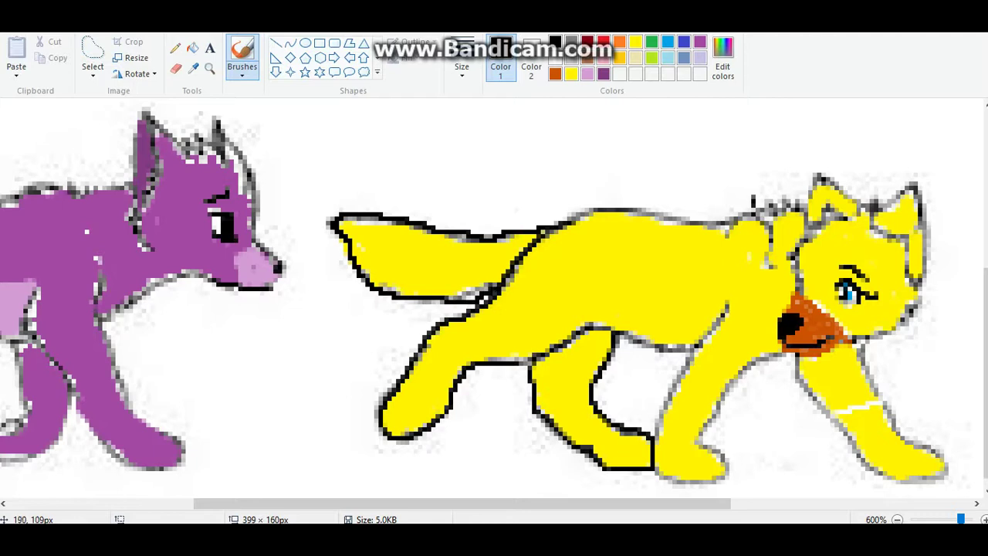
{"action": "left_click", "coordinate": [570, 73]}
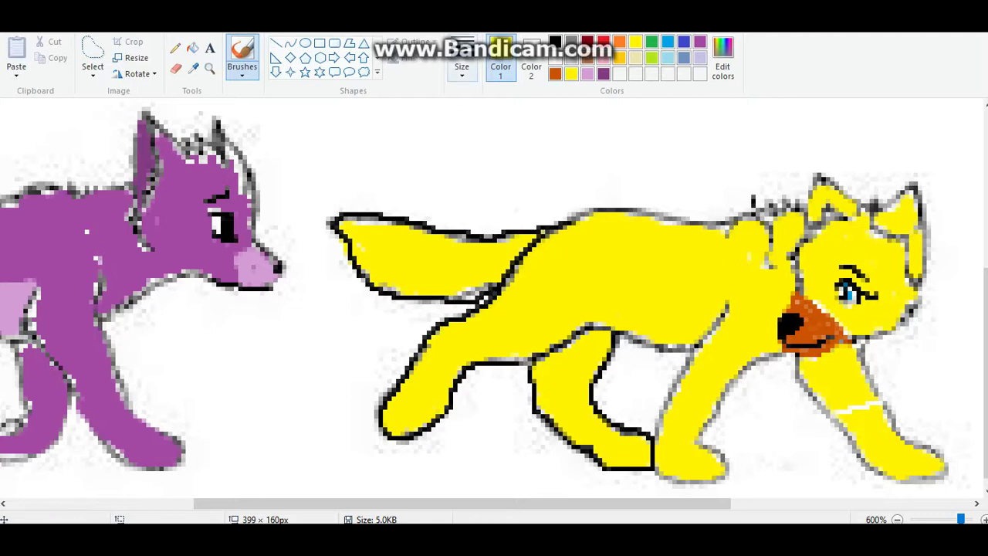
- Paint over the underside of the right wolf's tail near the haunch in yellow with the thickest brush
{"action": "left_click", "coordinate": [462, 58]}
{"action": "left_click", "coordinate": [495, 185]}
{"action": "left_click", "coordinate": [456, 307]}
{"action": "left_click_drag", "start_coordinate": [437, 302], "coordinate": [451, 307]}
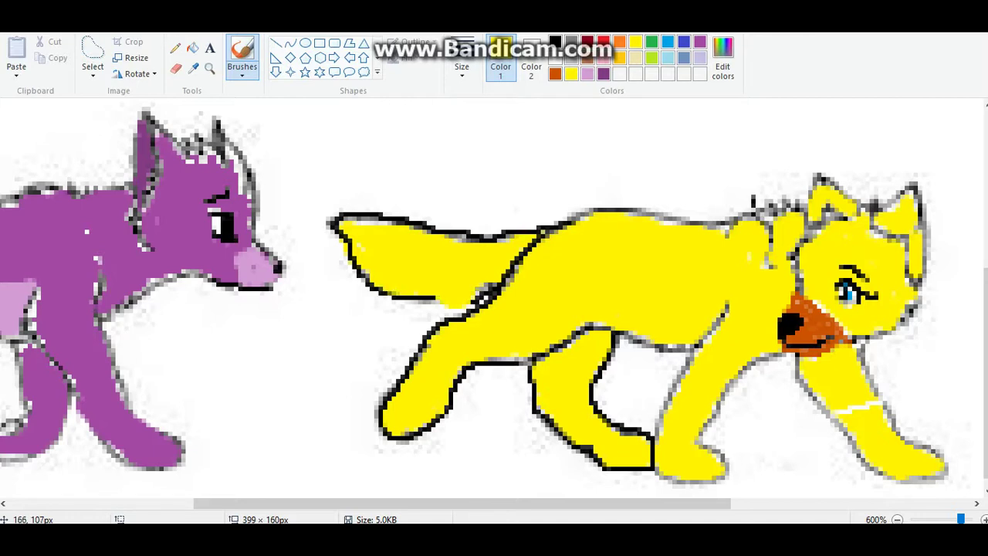
- Retrace the lower edge of the right wolf's tail in black with the thinnest brush, and select the second-thinnest brush size
{"action": "left_click", "coordinate": [461, 66]}
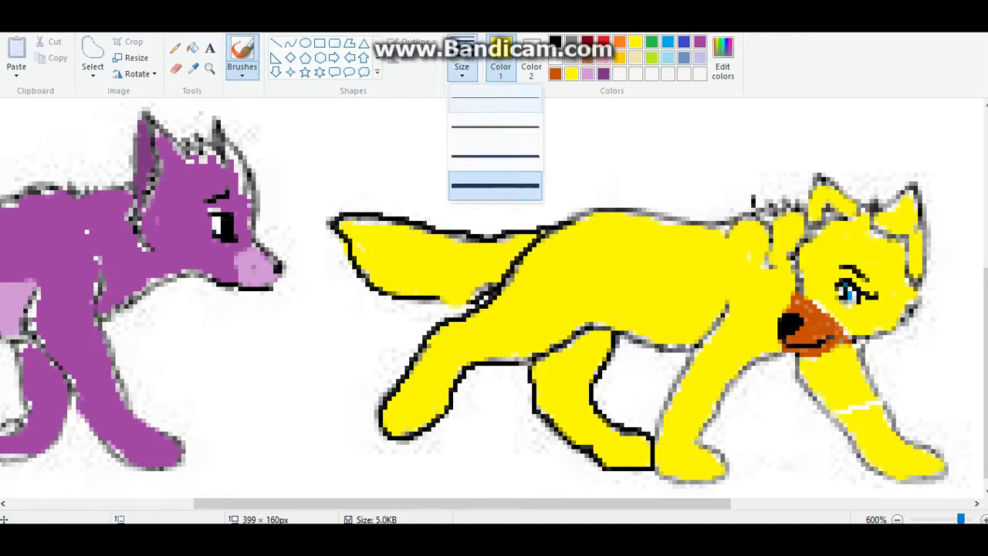
{"action": "left_click", "coordinate": [494, 98]}
{"action": "left_click", "coordinate": [554, 41]}
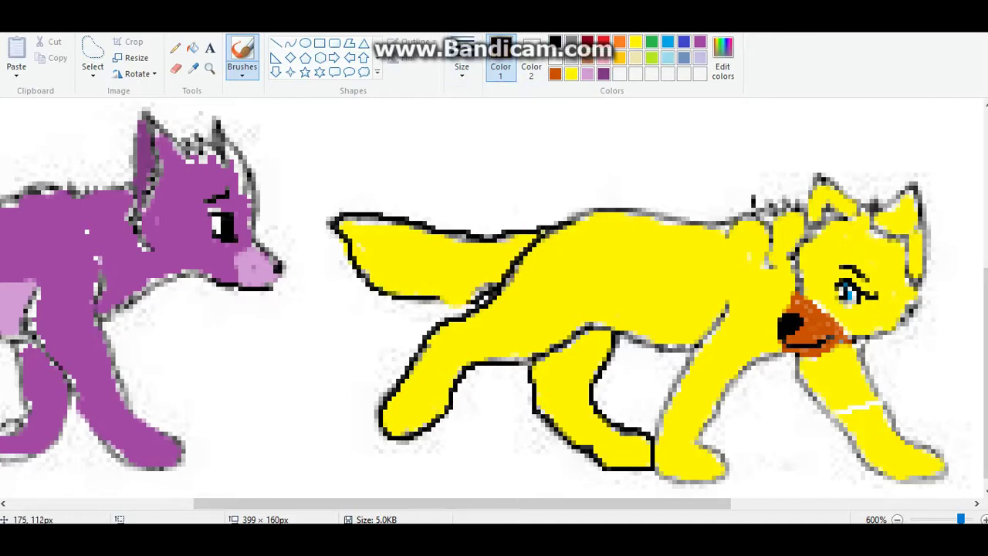
{"action": "mouse_move", "coordinate": [435, 301]}
{"action": "left_mouse_down"}
{"action": "mouse_move", "coordinate": [484, 293]}
{"action": "mouse_move", "coordinate": [452, 299]}
{"action": "mouse_move", "coordinate": [472, 300]}
{"action": "left_mouse_up"}
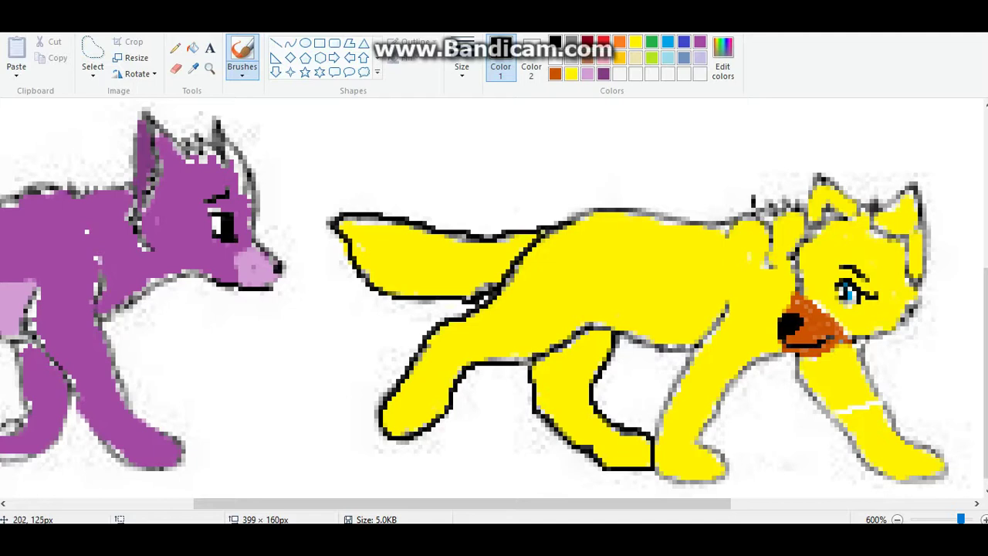
{"action": "left_click", "coordinate": [462, 66]}
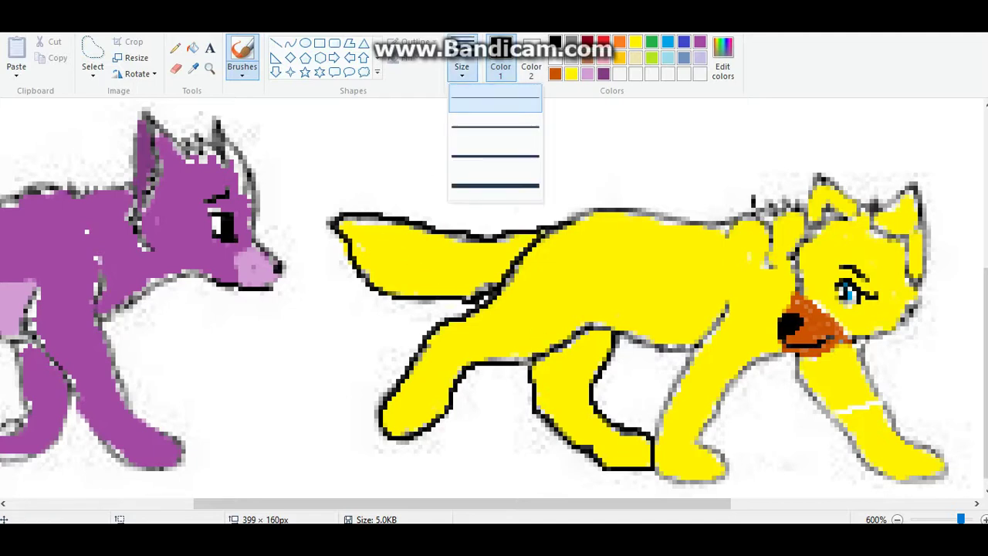
{"action": "left_click", "coordinate": [480, 126]}
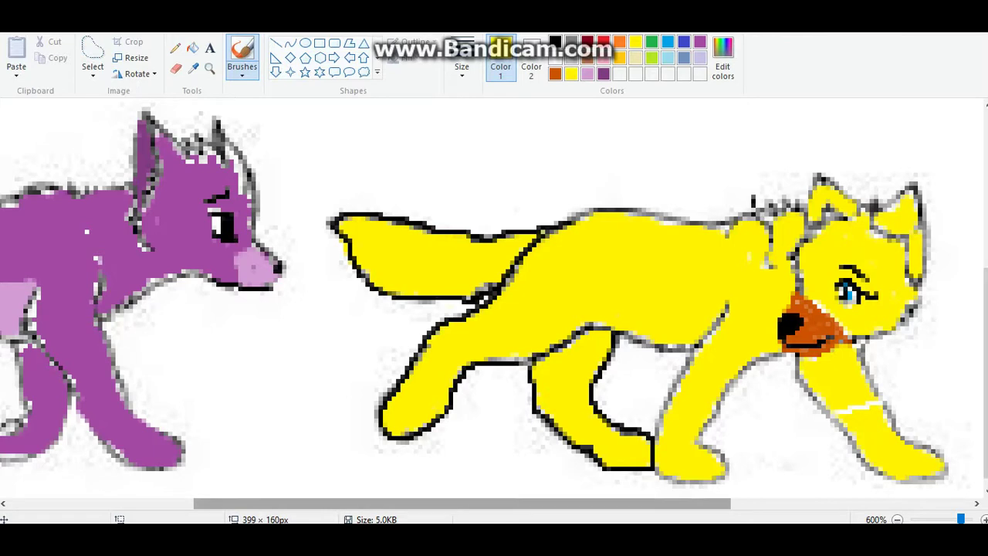
- Trace the right wolf's back from the haunch to the shoulder tuft in black with the thinnest brush
{"action": "left_click_drag", "start_coordinate": [462, 504], "coordinate": [528, 503]}
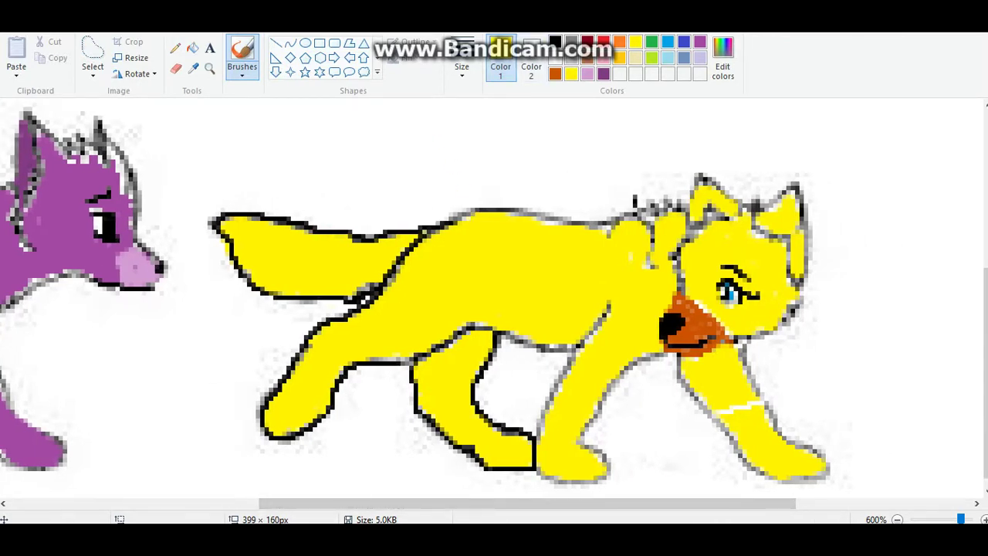
{"action": "left_click", "coordinate": [555, 40]}
{"action": "left_click", "coordinate": [461, 67]}
{"action": "left_click", "coordinate": [495, 102]}
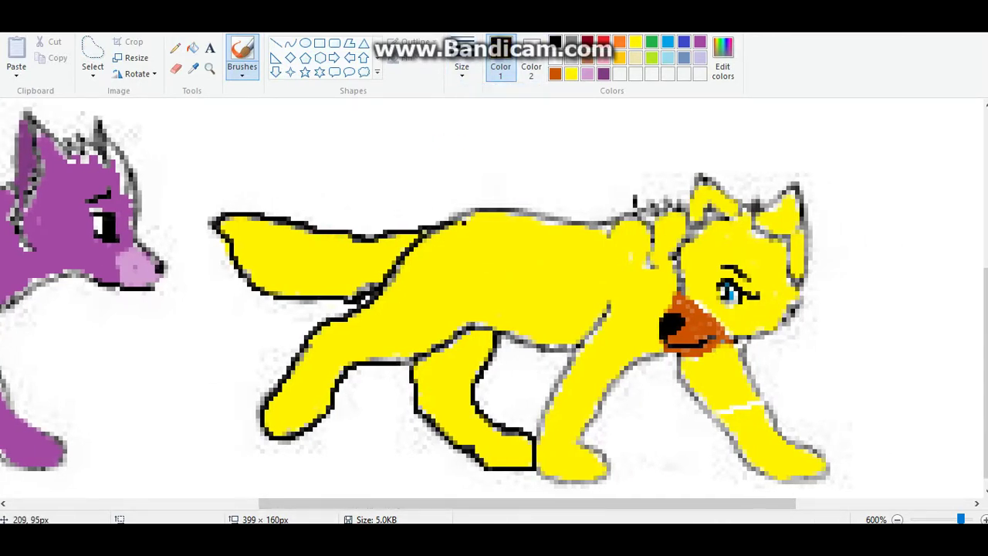
{"action": "mouse_move", "coordinate": [446, 235]}
{"action": "left_mouse_down"}
{"action": "mouse_move", "coordinate": [475, 202]}
{"action": "mouse_move", "coordinate": [614, 235]}
{"action": "mouse_move", "coordinate": [639, 216]}
{"action": "mouse_move", "coordinate": [660, 243]}
{"action": "mouse_move", "coordinate": [657, 270]}
{"action": "left_mouse_up"}
{"action": "left_click", "coordinate": [682, 214]}
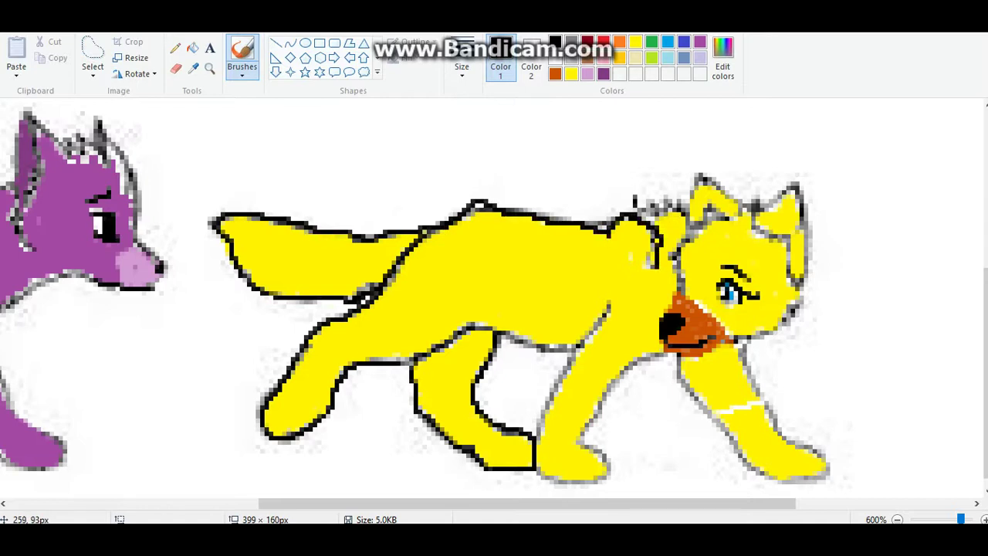
- Trace the right wolf's ears, head and muzzle outline in black
{"action": "mouse_move", "coordinate": [690, 232]}
{"action": "left_mouse_down"}
{"action": "mouse_move", "coordinate": [691, 177]}
{"action": "mouse_move", "coordinate": [737, 205]}
{"action": "mouse_move", "coordinate": [805, 186]}
{"action": "mouse_move", "coordinate": [814, 263]}
{"action": "mouse_move", "coordinate": [802, 287]}
{"action": "mouse_move", "coordinate": [787, 270]}
{"action": "mouse_move", "coordinate": [787, 239]}
{"action": "mouse_move", "coordinate": [773, 239]}
{"action": "mouse_move", "coordinate": [756, 218]}
{"action": "left_mouse_up"}
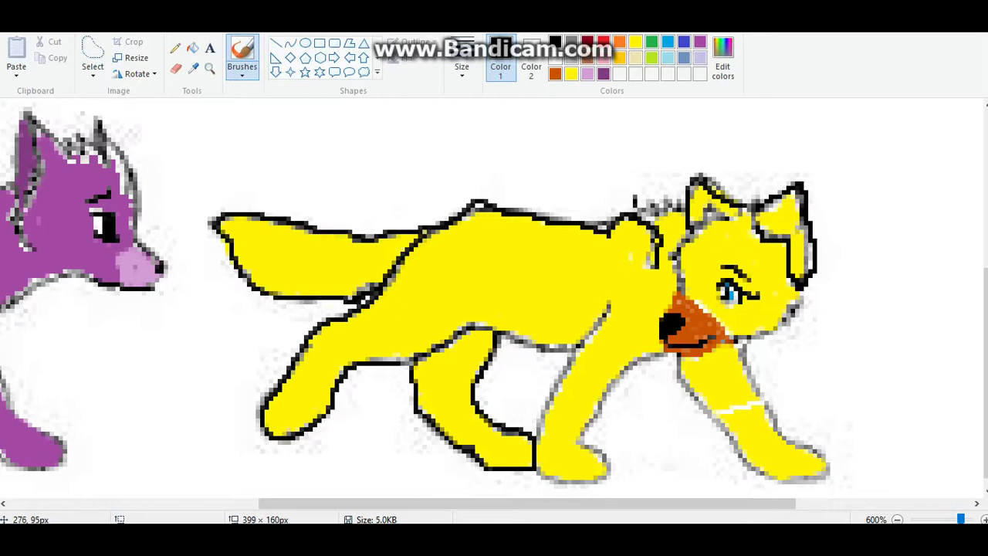
{"action": "mouse_move", "coordinate": [800, 287]}
{"action": "left_mouse_down"}
{"action": "mouse_move", "coordinate": [798, 309]}
{"action": "mouse_move", "coordinate": [721, 351]}
{"action": "mouse_move", "coordinate": [695, 355]}
{"action": "mouse_move", "coordinate": [660, 342]}
{"action": "mouse_move", "coordinate": [679, 290]}
{"action": "mouse_move", "coordinate": [744, 342]}
{"action": "left_mouse_up"}
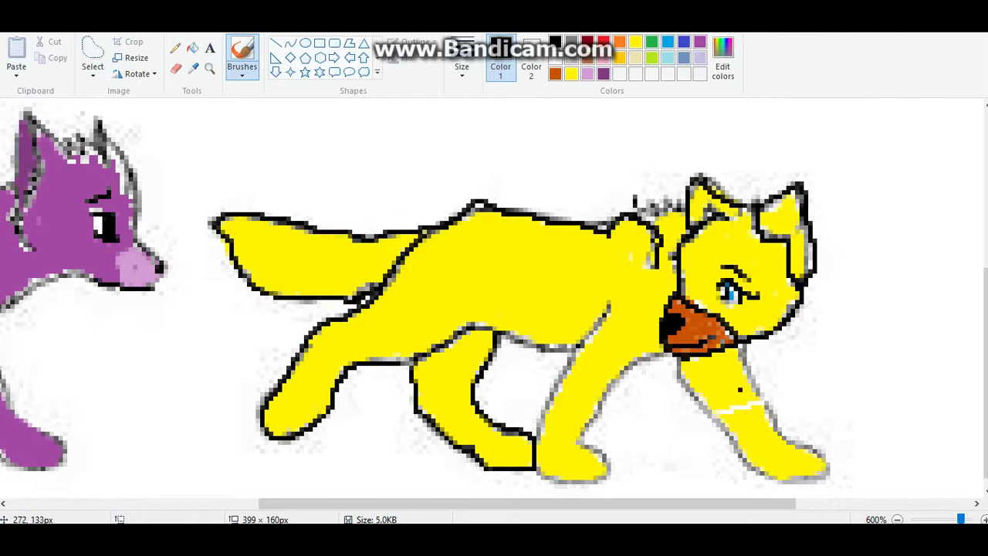
- Trace both front legs and the belly line of the right wolf in black, and set the second-thinnest brush size
{"action": "mouse_move", "coordinate": [743, 342]}
{"action": "left_mouse_down"}
{"action": "mouse_move", "coordinate": [778, 425]}
{"action": "mouse_move", "coordinate": [819, 449]}
{"action": "mouse_move", "coordinate": [828, 470]}
{"action": "mouse_move", "coordinate": [753, 475]}
{"action": "mouse_move", "coordinate": [676, 364]}
{"action": "left_mouse_up"}
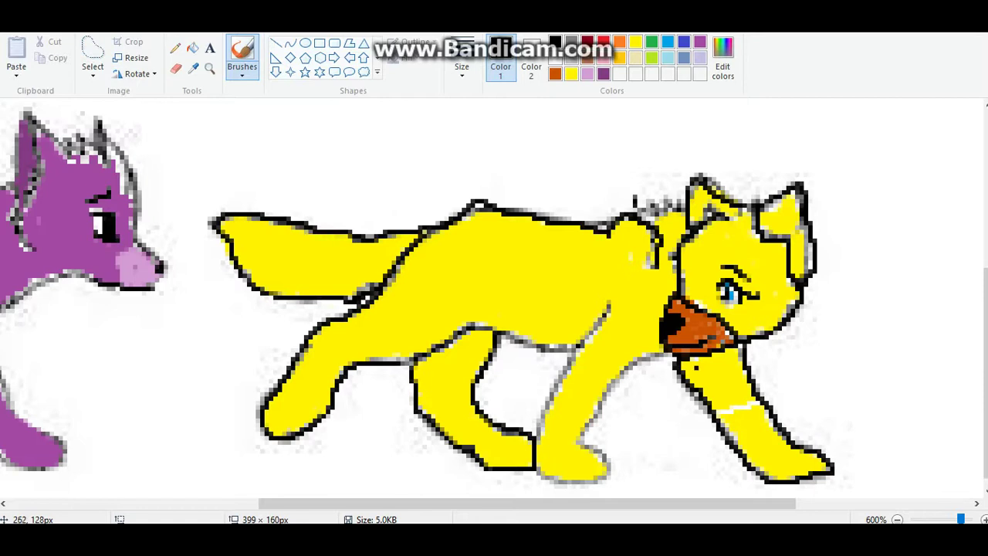
{"action": "mouse_move", "coordinate": [608, 306]}
{"action": "left_mouse_down"}
{"action": "mouse_move", "coordinate": [542, 399]}
{"action": "mouse_move", "coordinate": [529, 467]}
{"action": "mouse_move", "coordinate": [562, 483]}
{"action": "mouse_move", "coordinate": [606, 483]}
{"action": "mouse_move", "coordinate": [606, 456]}
{"action": "mouse_move", "coordinate": [584, 449]}
{"action": "mouse_move", "coordinate": [579, 424]}
{"action": "mouse_move", "coordinate": [646, 358]}
{"action": "mouse_move", "coordinate": [676, 349]}
{"action": "left_mouse_up"}
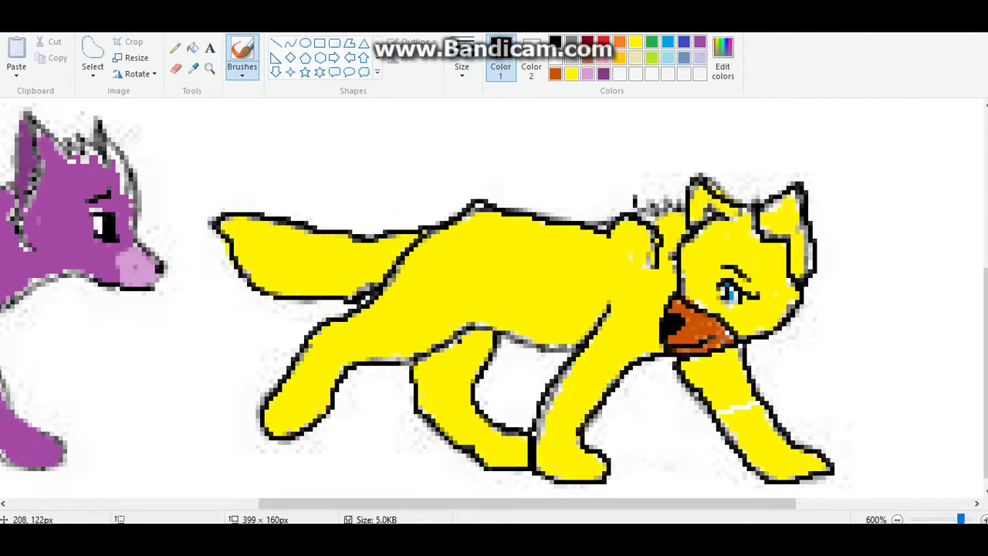
{"action": "mouse_move", "coordinate": [575, 347]}
{"action": "left_mouse_down"}
{"action": "mouse_move", "coordinate": [472, 328]}
{"action": "mouse_move", "coordinate": [437, 351]}
{"action": "mouse_move", "coordinate": [387, 360]}
{"action": "left_mouse_up"}
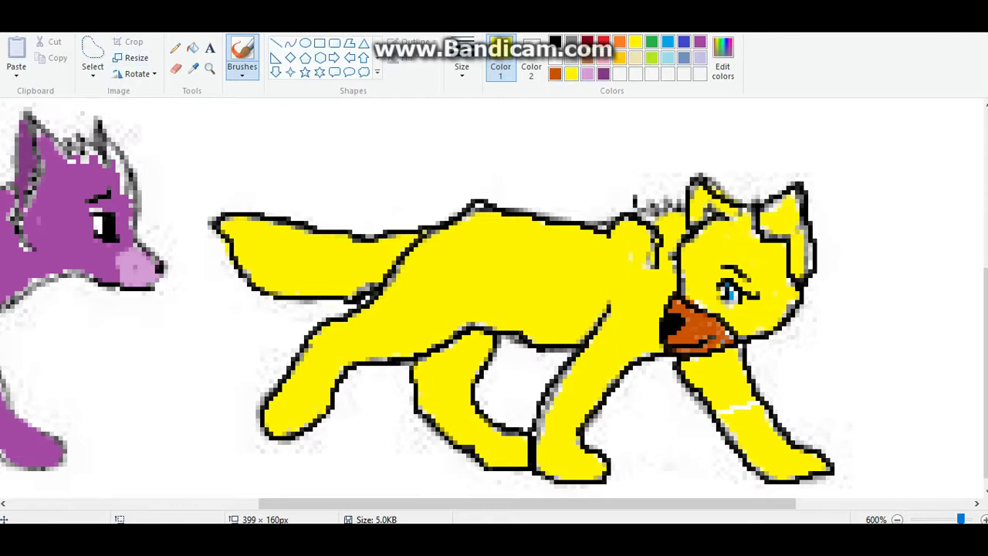
{"action": "left_click", "coordinate": [462, 68]}
{"action": "left_click", "coordinate": [495, 127]}
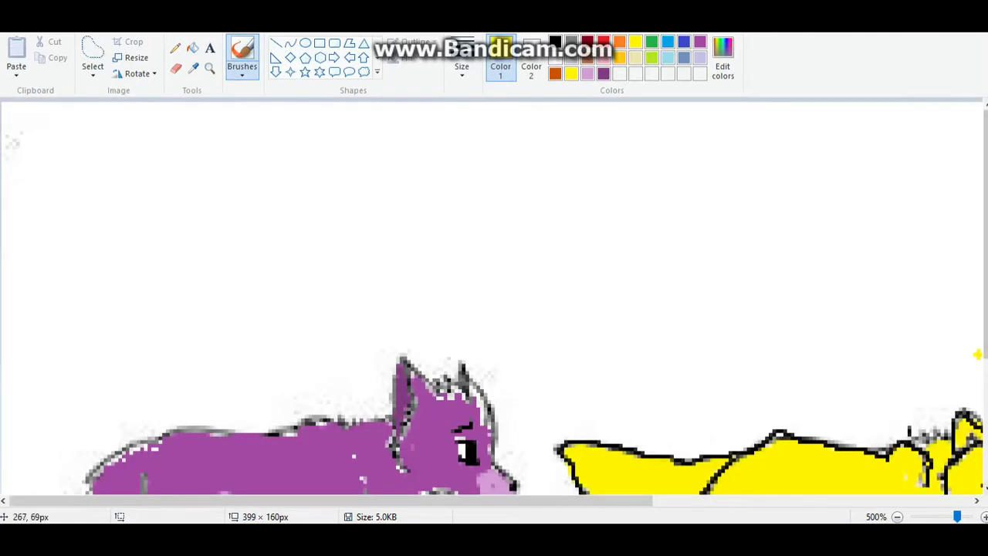
- Clean up the stray gray pixels around the purple wolf's muzzle, throat, legs and rump with the thickest white brush
{"action": "scroll", "coordinate": [981, 353], "scroll_direction": "down", "scroll_amount": 3}
{"action": "scroll", "coordinate": [981, 353], "scroll_direction": "down", "scroll_amount": 3}
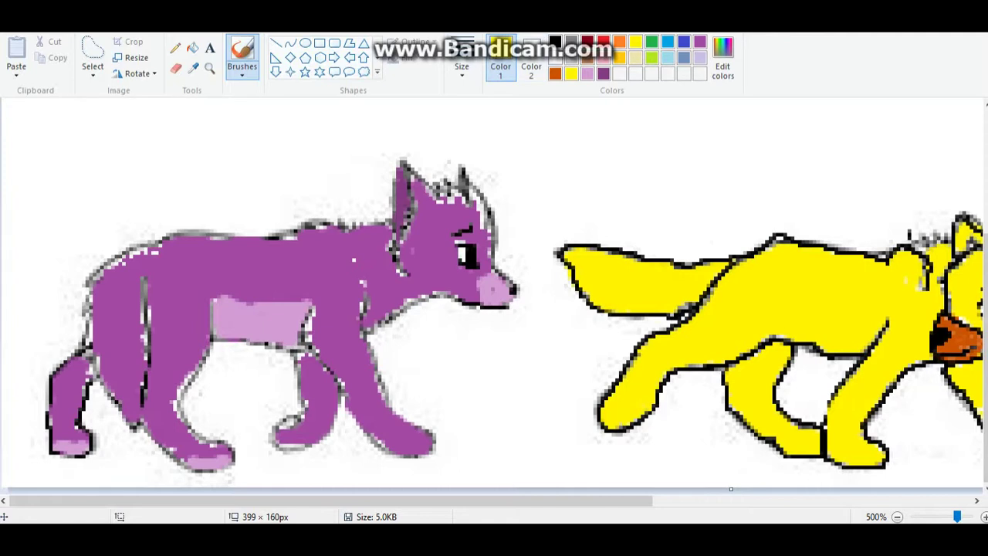
{"action": "left_click", "coordinate": [462, 66]}
{"action": "left_click", "coordinate": [494, 184]}
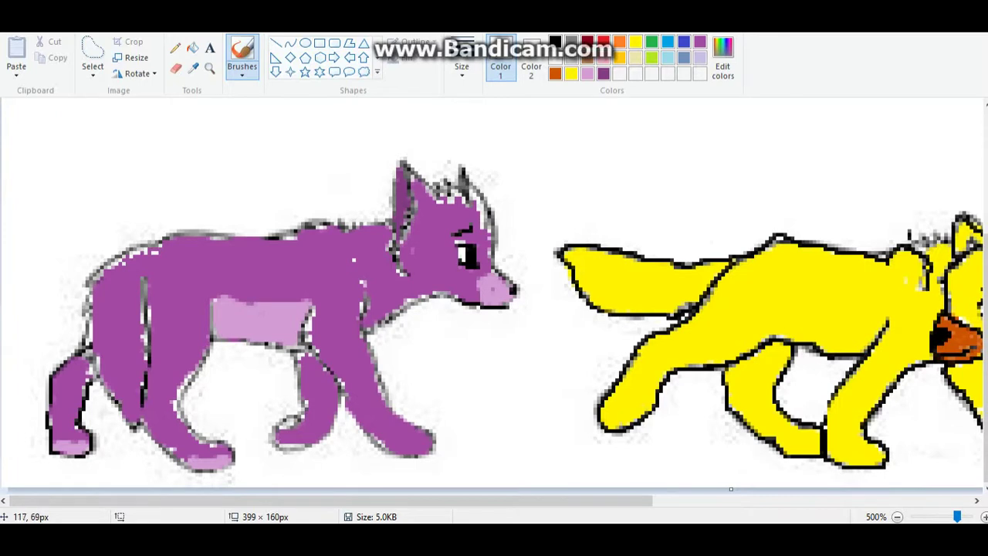
{"action": "left_click_drag", "start_coordinate": [506, 204], "coordinate": [535, 315]}
{"action": "mouse_move", "coordinate": [471, 302]}
{"action": "left_mouse_down"}
{"action": "mouse_move", "coordinate": [406, 307]}
{"action": "mouse_move", "coordinate": [390, 323]}
{"action": "left_mouse_up"}
{"action": "mouse_move", "coordinate": [384, 381]}
{"action": "left_mouse_down"}
{"action": "mouse_move", "coordinate": [433, 453]}
{"action": "mouse_move", "coordinate": [332, 429]}
{"action": "left_mouse_up"}
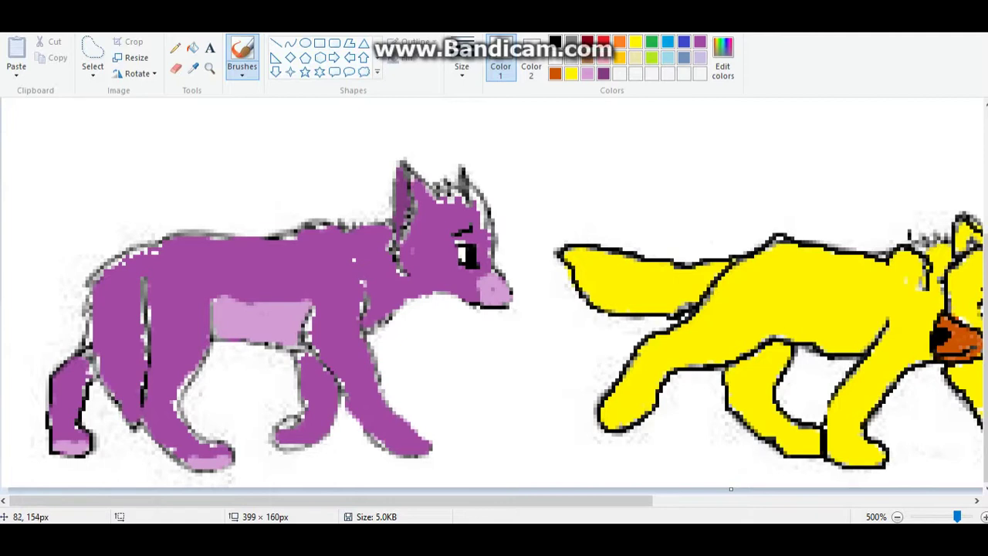
{"action": "mouse_move", "coordinate": [304, 464]}
{"action": "left_mouse_down"}
{"action": "mouse_move", "coordinate": [268, 453]}
{"action": "mouse_move", "coordinate": [303, 388]}
{"action": "mouse_move", "coordinate": [295, 361]}
{"action": "mouse_move", "coordinate": [249, 346]}
{"action": "mouse_move", "coordinate": [199, 372]}
{"action": "mouse_move", "coordinate": [189, 394]}
{"action": "mouse_move", "coordinate": [185, 422]}
{"action": "mouse_move", "coordinate": [220, 438]}
{"action": "left_mouse_up"}
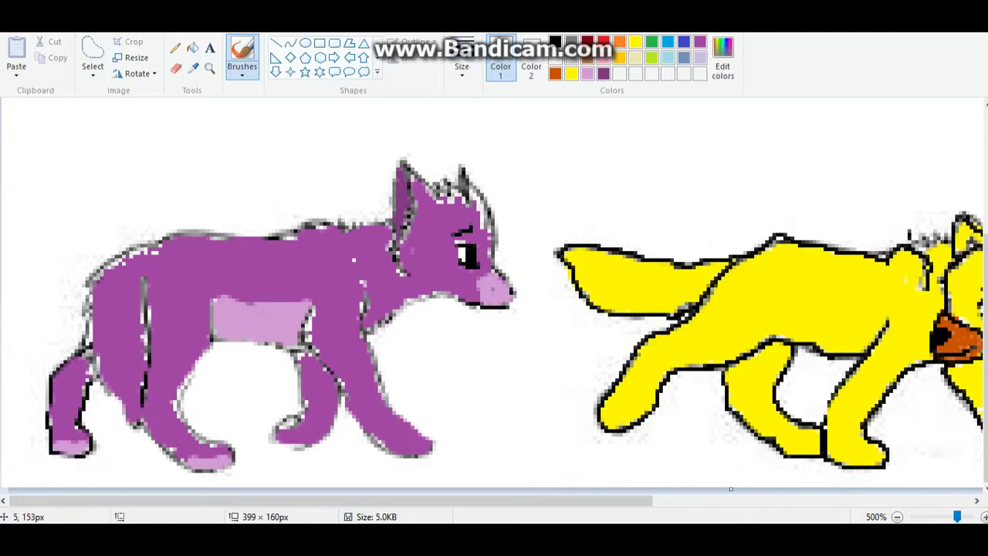
{"action": "left_click_drag", "start_coordinate": [77, 353], "coordinate": [81, 334]}
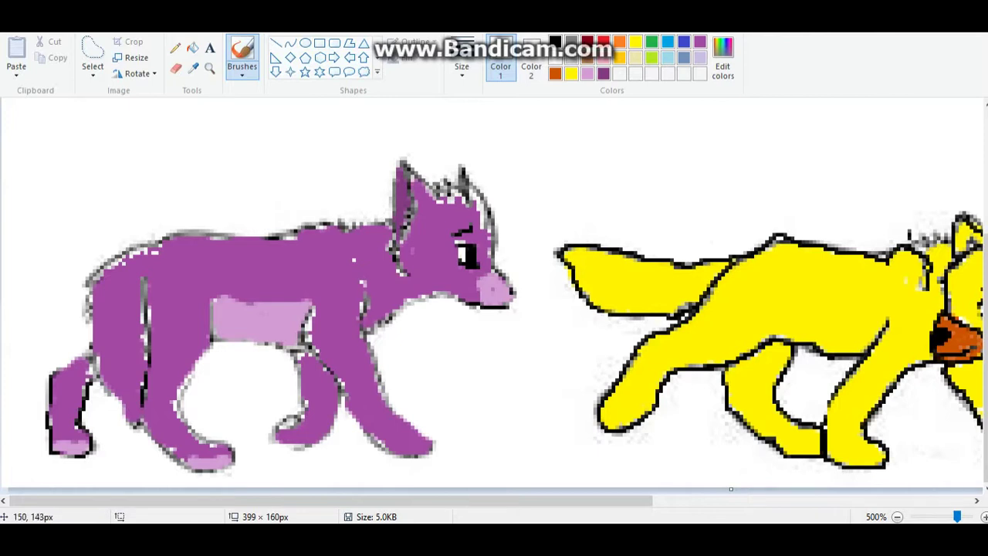
{"action": "mouse_move", "coordinate": [587, 500]}
{"action": "left_mouse_down"}
{"action": "mouse_move", "coordinate": [612, 500]}
{"action": "mouse_move", "coordinate": [586, 500]}
{"action": "left_mouse_up"}
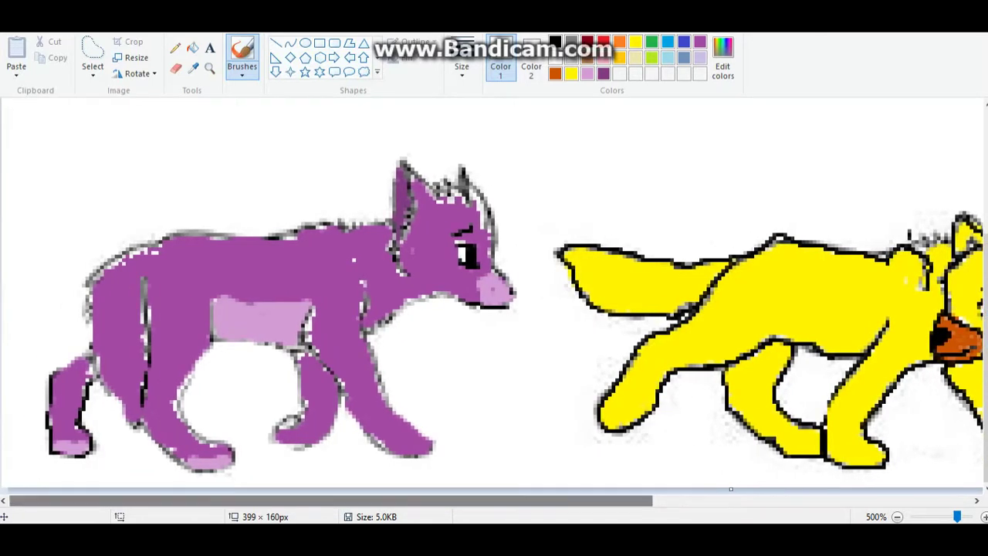
- Redraw the upper outline of the purple wolf's rearmost leg up to the rump in thin black and touch up the gap beneath with purple
{"action": "left_click", "coordinate": [461, 68]}
{"action": "left_click", "coordinate": [495, 97]}
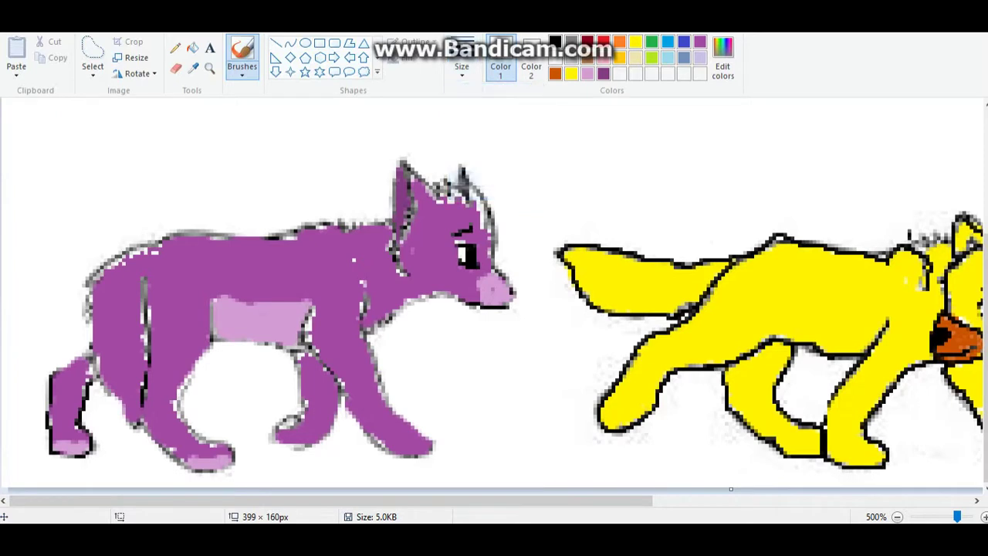
{"action": "left_click", "coordinate": [555, 41]}
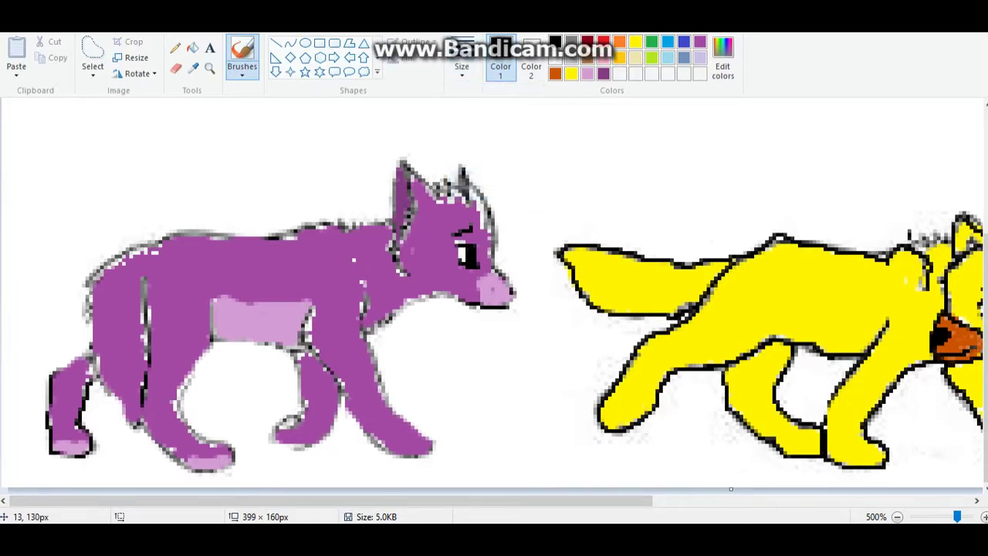
{"action": "left_click_drag", "start_coordinate": [51, 372], "coordinate": [94, 333]}
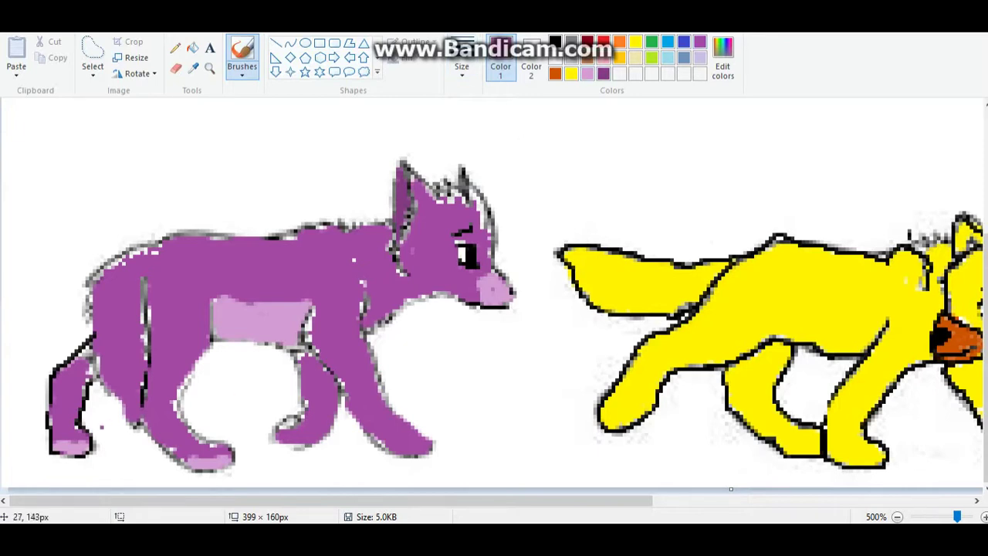
{"action": "left_click_drag", "start_coordinate": [78, 360], "coordinate": [89, 345]}
- Paint white over the stray pixels along the right wolf's back and beside its ear and head with the thickest brush
{"action": "left_click_drag", "start_coordinate": [255, 500], "coordinate": [401, 500]}
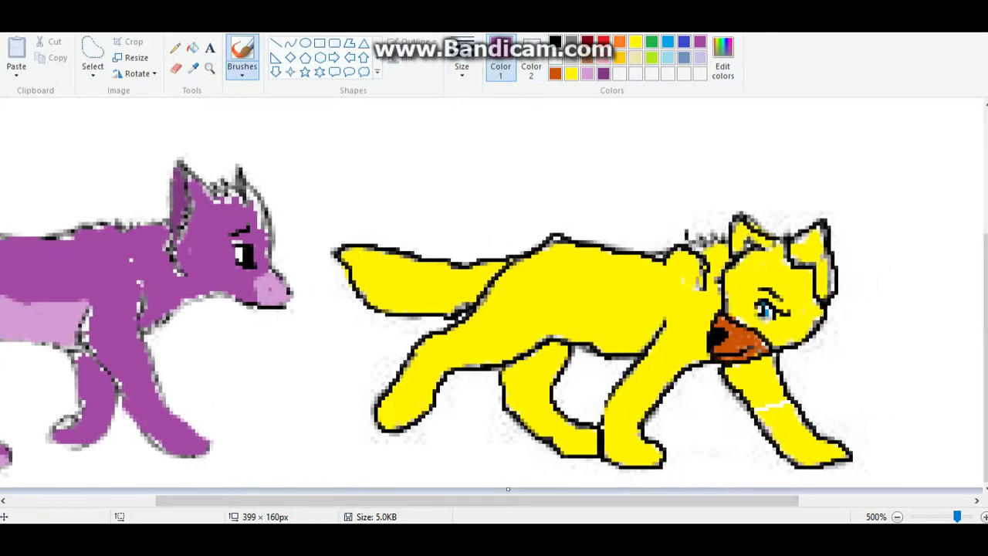
{"action": "left_click", "coordinate": [462, 68]}
{"action": "left_click", "coordinate": [487, 187]}
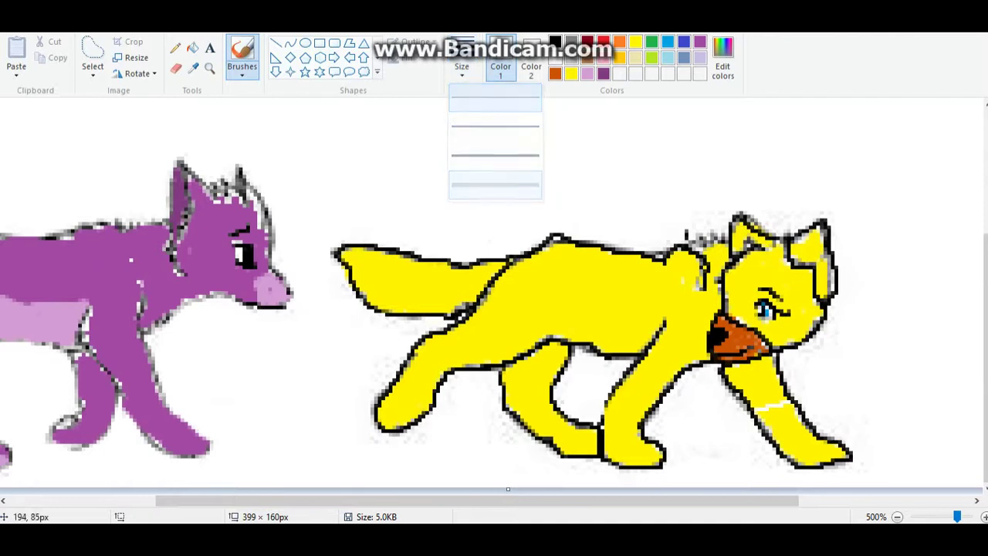
{"action": "left_click_drag", "start_coordinate": [517, 236], "coordinate": [702, 231]}
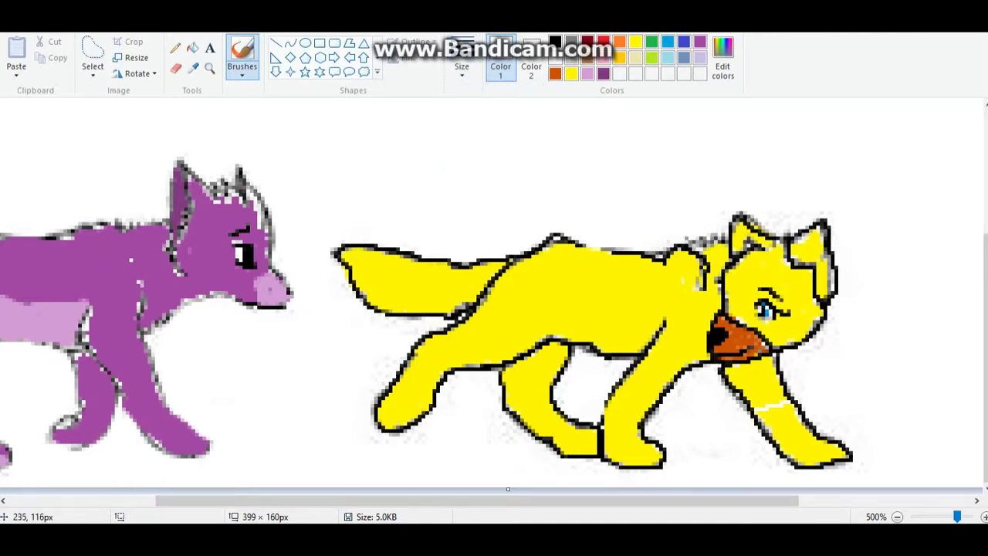
{"action": "left_click_drag", "start_coordinate": [463, 500], "coordinate": [572, 500]}
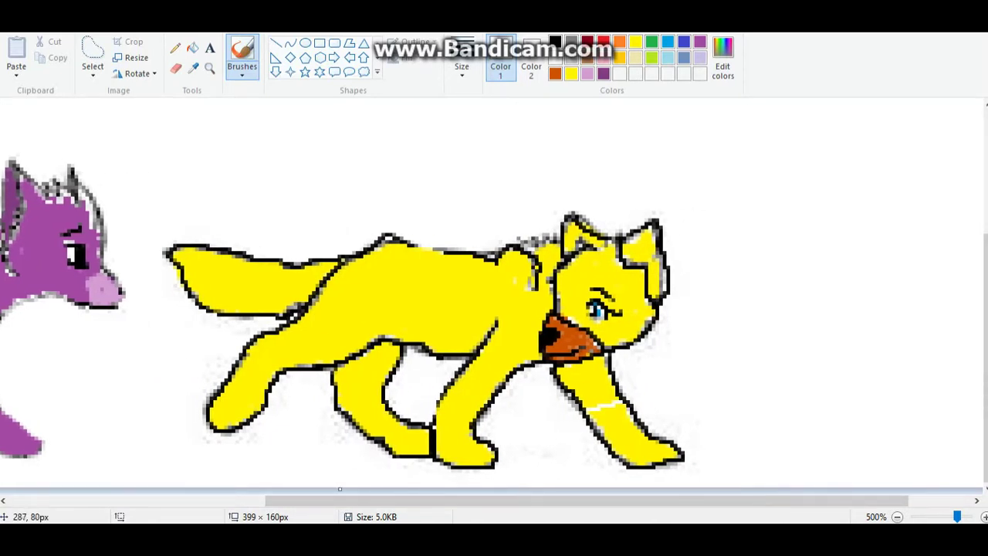
{"action": "mouse_move", "coordinate": [660, 194]}
{"action": "left_mouse_down"}
{"action": "mouse_move", "coordinate": [678, 227]}
{"action": "mouse_move", "coordinate": [671, 333]}
{"action": "left_mouse_up"}
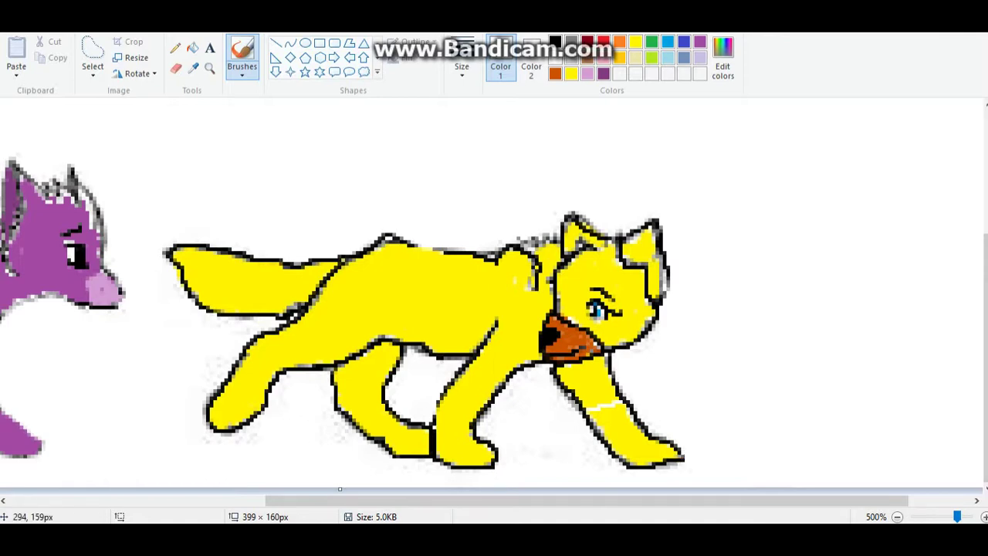
- Paint white over the stray pixels around the right wolf's paws, legs and haunch
{"action": "mouse_move", "coordinate": [665, 467]}
{"action": "left_mouse_down"}
{"action": "mouse_move", "coordinate": [614, 457]}
{"action": "mouse_move", "coordinate": [538, 361]}
{"action": "mouse_move", "coordinate": [501, 395]}
{"action": "mouse_move", "coordinate": [472, 476]}
{"action": "mouse_move", "coordinate": [437, 469]}
{"action": "left_mouse_up"}
{"action": "left_click_drag", "start_coordinate": [429, 420], "coordinate": [422, 419]}
{"action": "left_click_drag", "start_coordinate": [432, 460], "coordinate": [436, 429]}
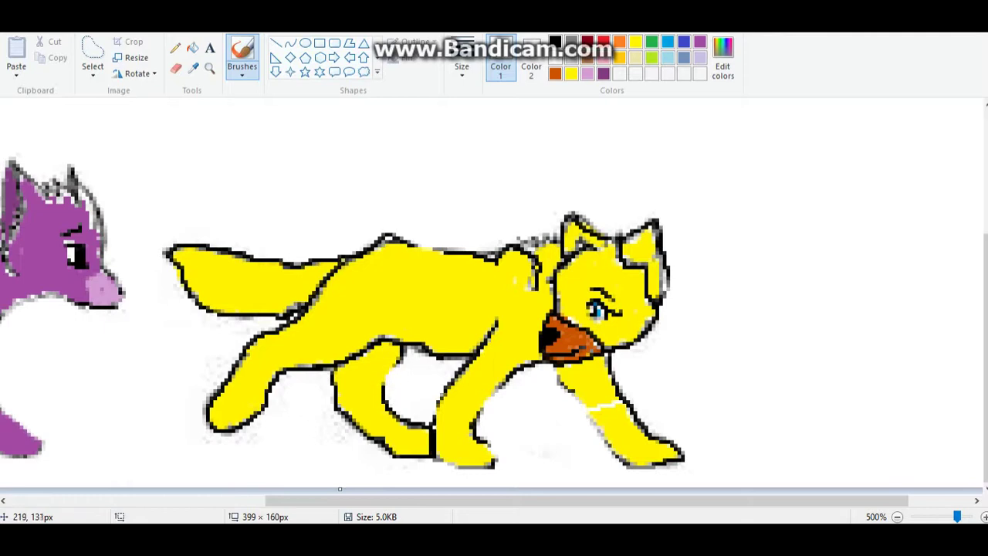
{"action": "mouse_move", "coordinate": [351, 436]}
{"action": "left_mouse_down"}
{"action": "mouse_move", "coordinate": [337, 420]}
{"action": "mouse_move", "coordinate": [335, 382]}
{"action": "mouse_move", "coordinate": [316, 369]}
{"action": "mouse_move", "coordinate": [271, 397]}
{"action": "mouse_move", "coordinate": [252, 438]}
{"action": "mouse_move", "coordinate": [211, 426]}
{"action": "mouse_move", "coordinate": [209, 403]}
{"action": "mouse_move", "coordinate": [225, 381]}
{"action": "left_mouse_up"}
{"action": "mouse_move", "coordinate": [235, 339]}
{"action": "left_mouse_down"}
{"action": "mouse_move", "coordinate": [262, 326]}
{"action": "mouse_move", "coordinate": [251, 324]}
{"action": "left_mouse_up"}
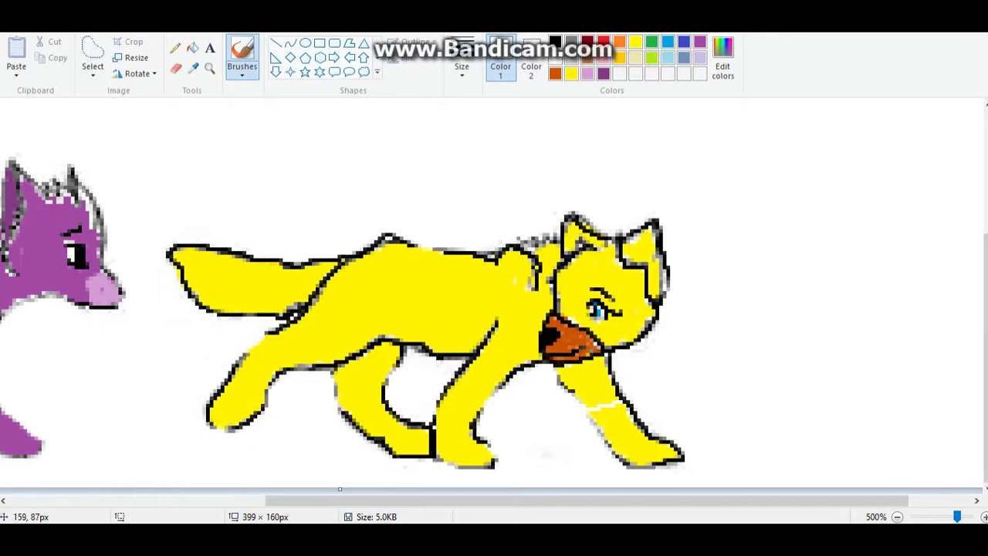
- Try to trim the edges of the right wolf's tail top and back with white, and undo the strokes
{"action": "left_click_drag", "start_coordinate": [197, 246], "coordinate": [232, 250]}
{"action": "left_click_drag", "start_coordinate": [293, 266], "coordinate": [329, 259]}
{"action": "left_click_drag", "start_coordinate": [392, 236], "coordinate": [448, 248]}
{"action": "key", "text": "ctrl+z"}
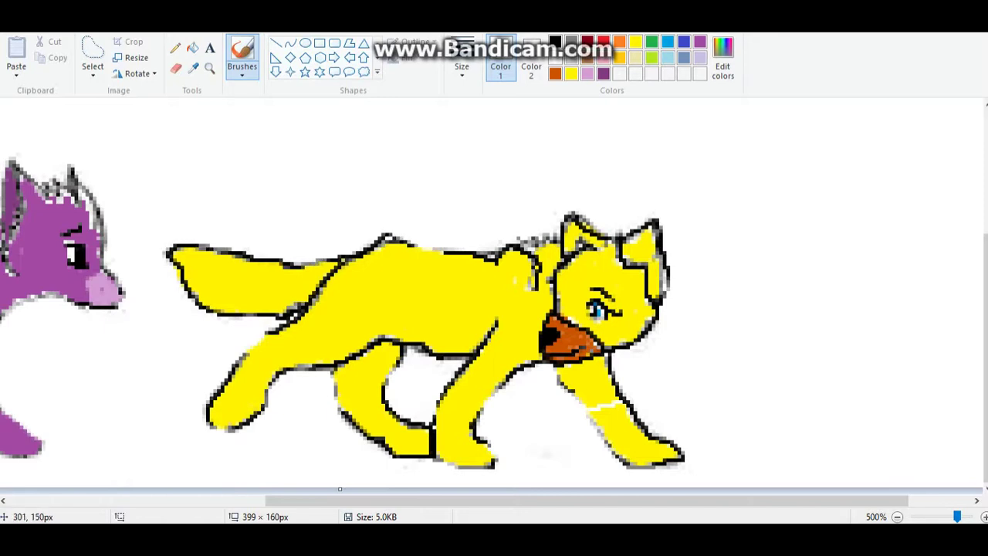
- Fill the white background around both wolves with black
{"action": "left_click", "coordinate": [555, 42]}
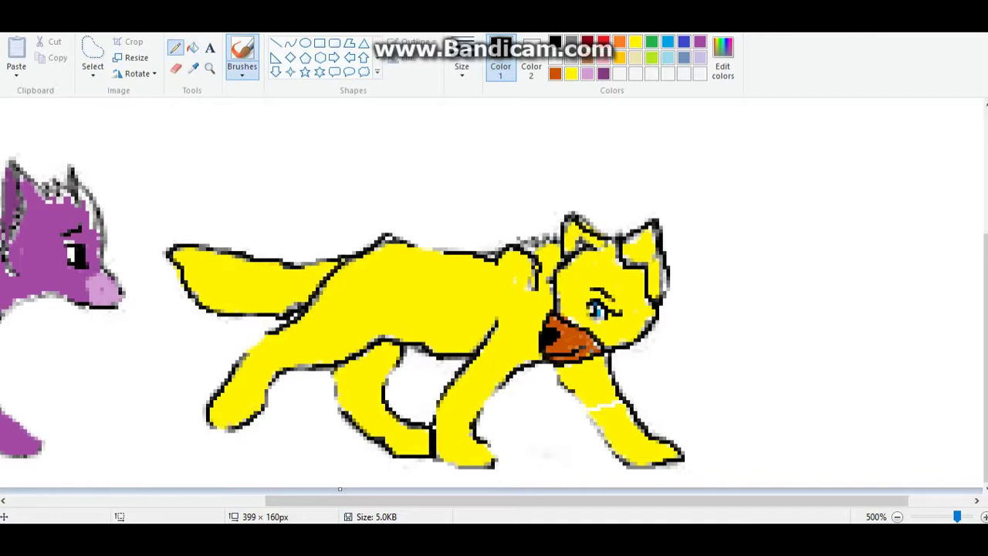
{"action": "left_click", "coordinate": [192, 48]}
{"action": "left_click", "coordinate": [275, 170]}
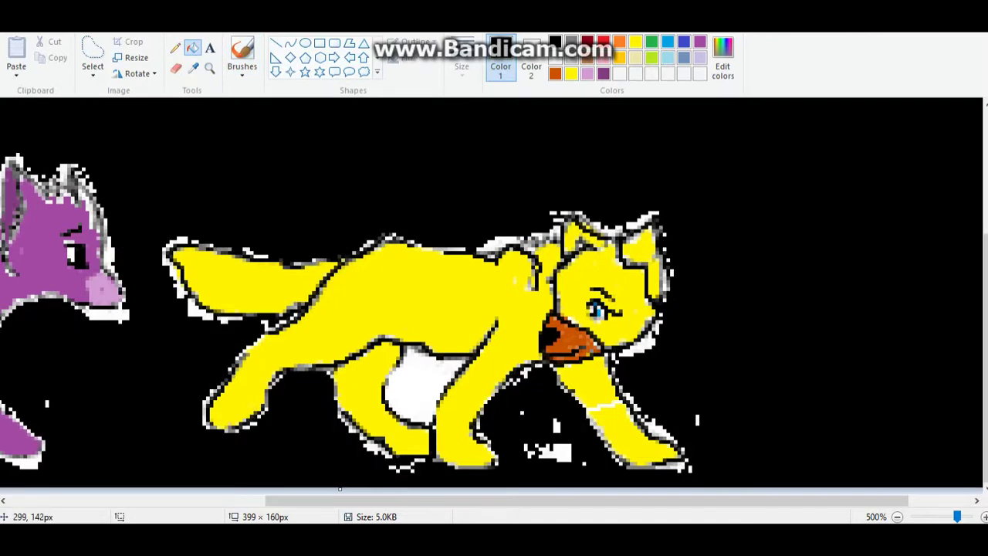
{"action": "left_click_drag", "start_coordinate": [723, 500], "coordinate": [622, 500]}
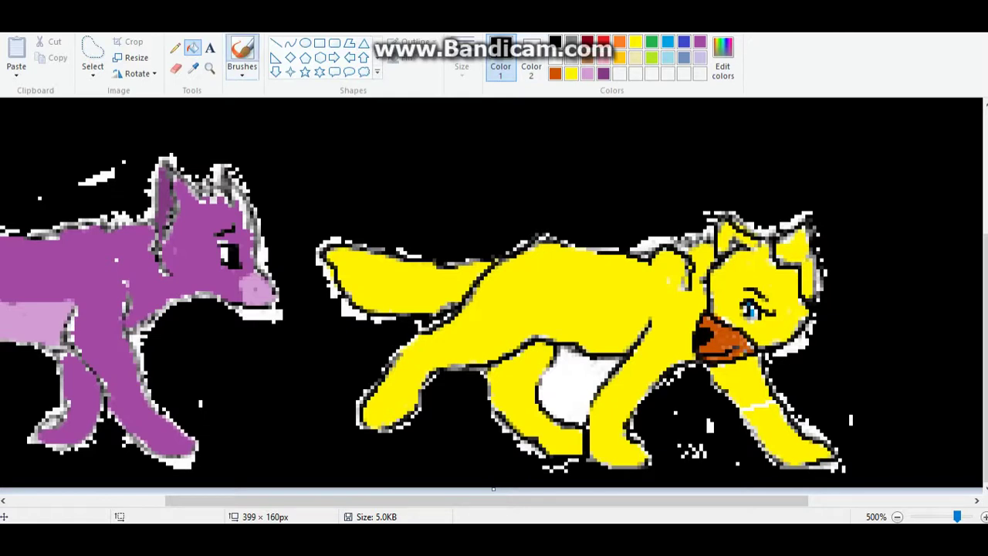
- Paint black over the stray white marks above the left wolf's back and around both wolves with the thickest brush
{"action": "left_click", "coordinate": [241, 58]}
{"action": "left_click", "coordinate": [461, 66]}
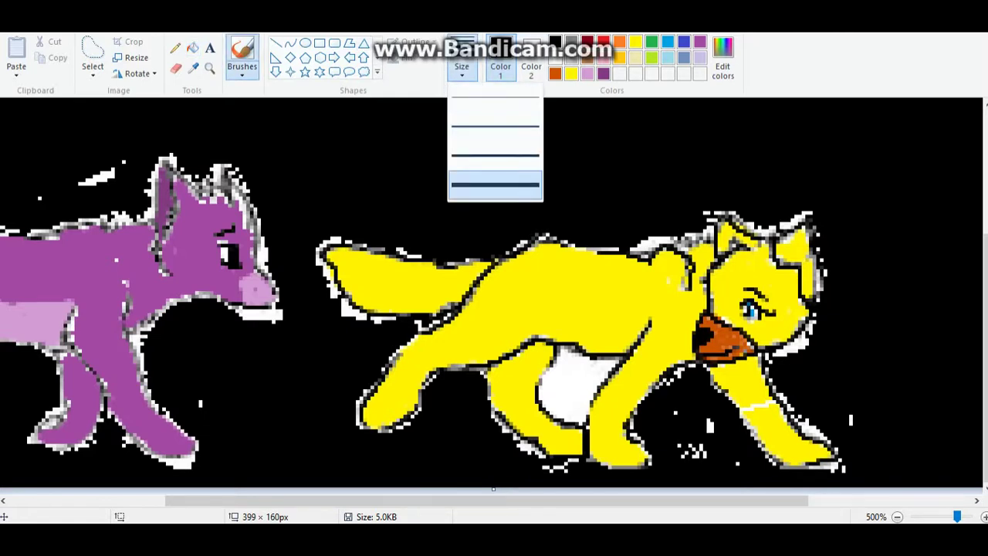
{"action": "left_click", "coordinate": [461, 70]}
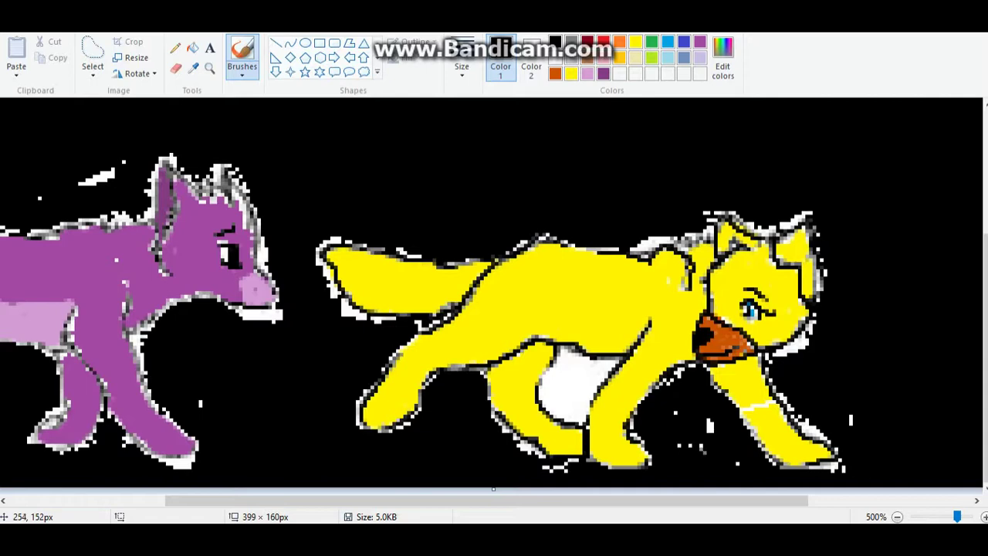
{"action": "scroll", "coordinate": [493, 500], "scroll_direction": "left", "scroll_amount": 3}
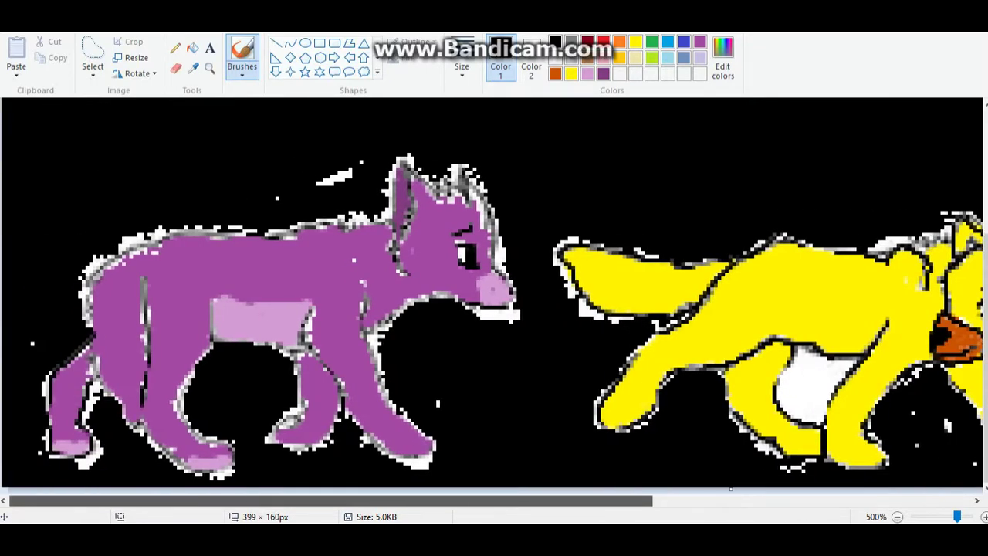
{"action": "scroll", "coordinate": [494, 500], "scroll_direction": "right", "scroll_amount": 3}
{"action": "scroll", "coordinate": [493, 500], "scroll_direction": "left", "scroll_amount": 3}
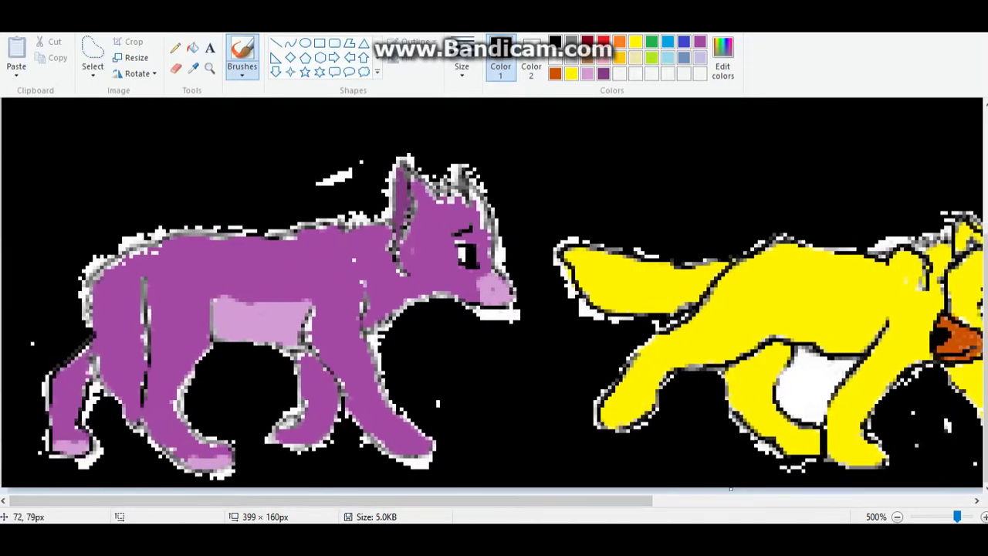
{"action": "left_click_drag", "start_coordinate": [316, 183], "coordinate": [352, 169]}
- Paint the white gap under the right wolf's belly between its legs black, and undo the last stray stroke
{"action": "scroll", "coordinate": [494, 293], "scroll_direction": "right", "scroll_amount": 3}
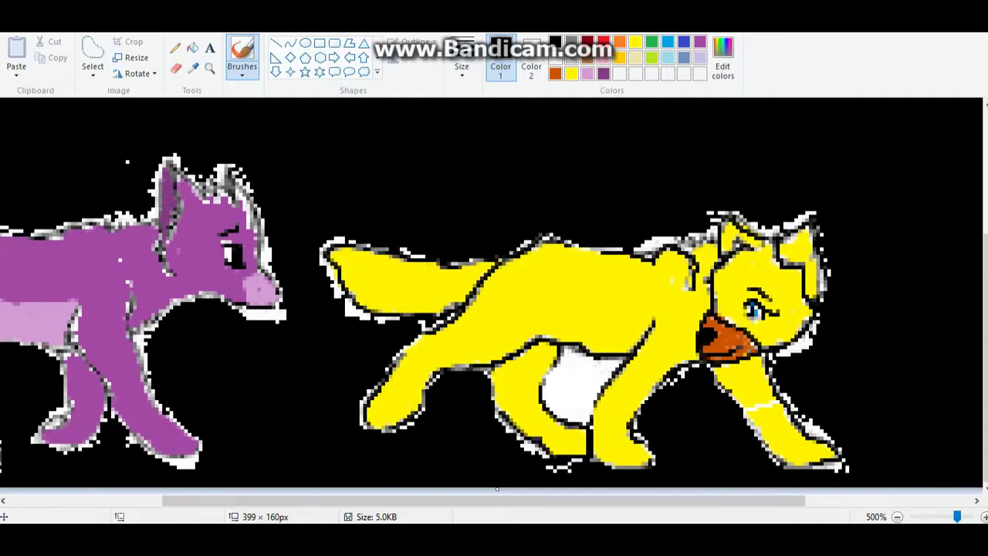
{"action": "mouse_move", "coordinate": [587, 378]}
{"action": "left_mouse_down"}
{"action": "mouse_move", "coordinate": [566, 381]}
{"action": "mouse_move", "coordinate": [572, 400]}
{"action": "mouse_move", "coordinate": [584, 377]}
{"action": "mouse_move", "coordinate": [575, 362]}
{"action": "mouse_move", "coordinate": [622, 363]}
{"action": "left_mouse_up"}
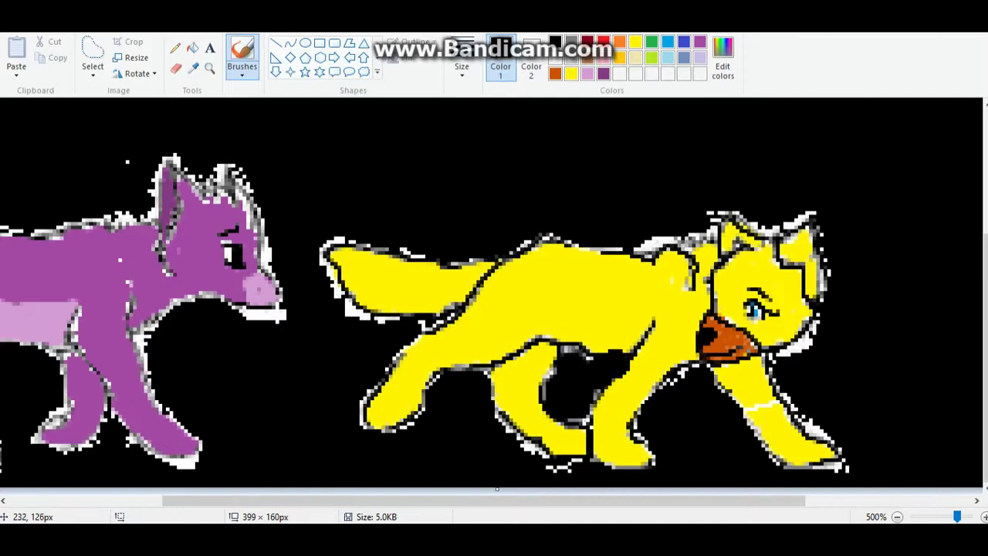
{"action": "left_click_drag", "start_coordinate": [806, 320], "coordinate": [837, 274]}
{"action": "key", "text": "ctrl+z"}
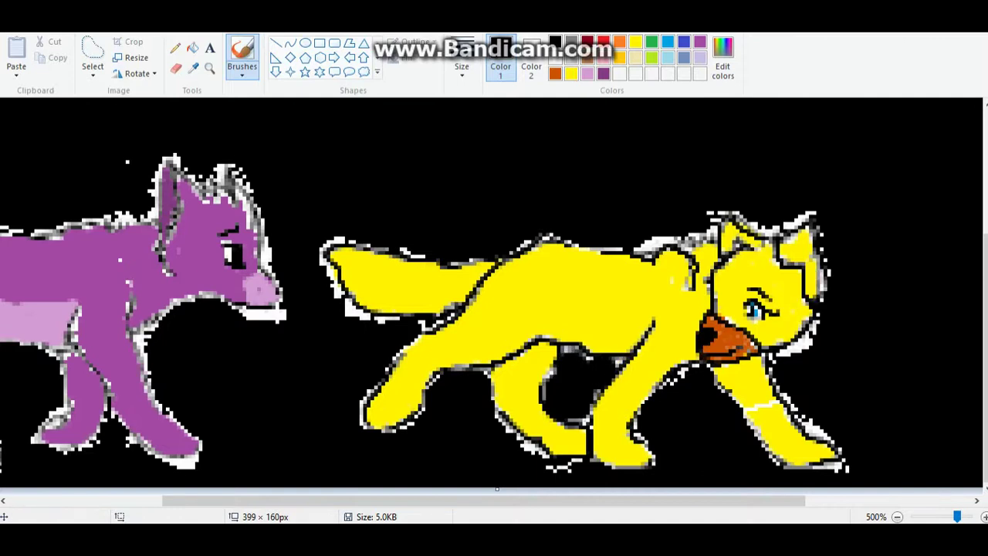